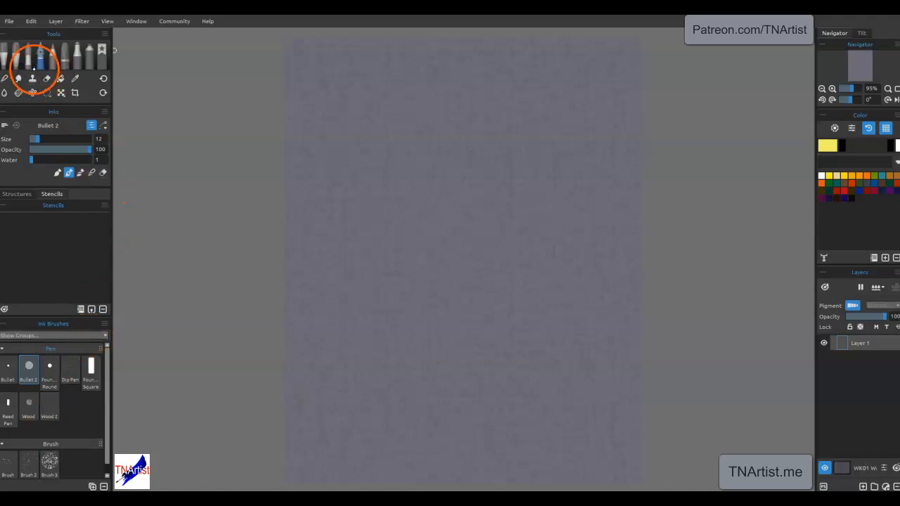
# Step: Sketch jagged red-orange leaf outlines along the canvas's right edge and lower-right corner with the Fountain Round ink brush
pyautogui.click(49, 369)
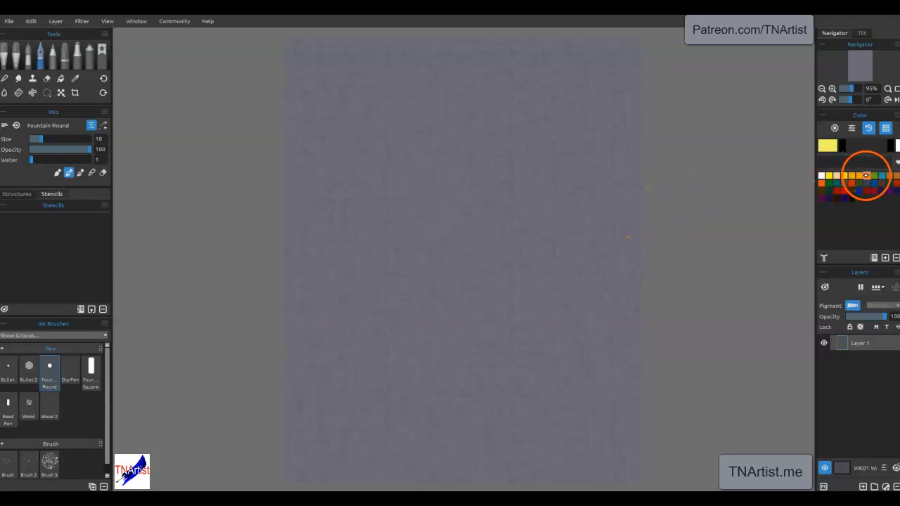
pyautogui.click(851, 183)
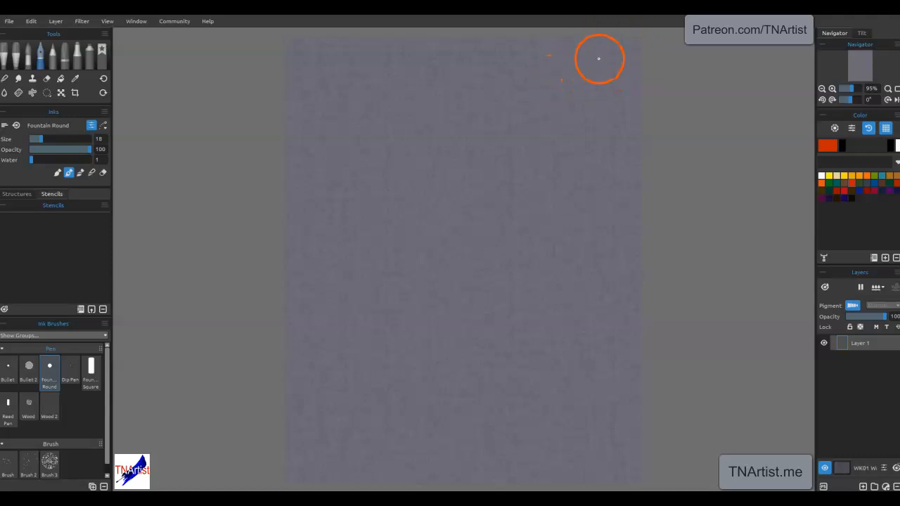
pyautogui.moveTo(600, 49)
pyautogui.mouseDown()
pyautogui.moveTo(536, 53)
pyautogui.moveTo(560, 80)
pyautogui.moveTo(496, 96)
pyautogui.moveTo(534, 110)
pyautogui.moveTo(539, 124)
pyautogui.moveTo(520, 136)
pyautogui.moveTo(540, 141)
pyautogui.moveTo(635, 95)
pyautogui.mouseUp()
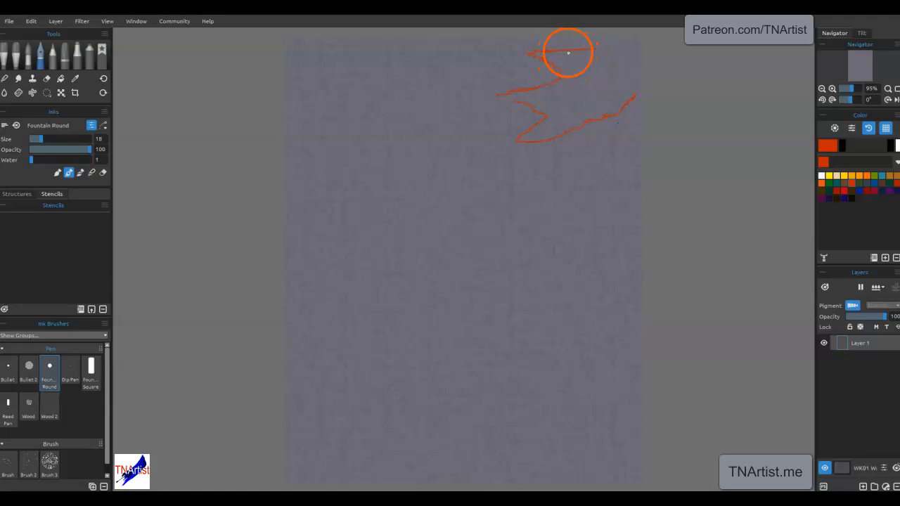
pyautogui.moveTo(548, 50); pyautogui.dragTo(539, 45)
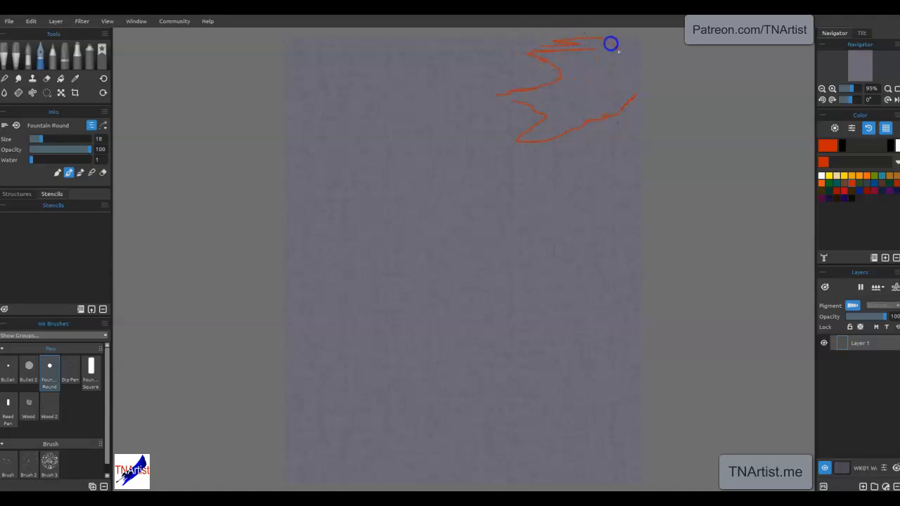
pyautogui.moveTo(611, 44)
pyautogui.mouseDown()
pyautogui.moveTo(649, 44)
pyautogui.moveTo(652, 89)
pyautogui.moveTo(593, 120)
pyautogui.moveTo(632, 111)
pyautogui.moveTo(637, 120)
pyautogui.mouseUp()
pyautogui.moveTo(512, 91); pyautogui.dragTo(484, 95)
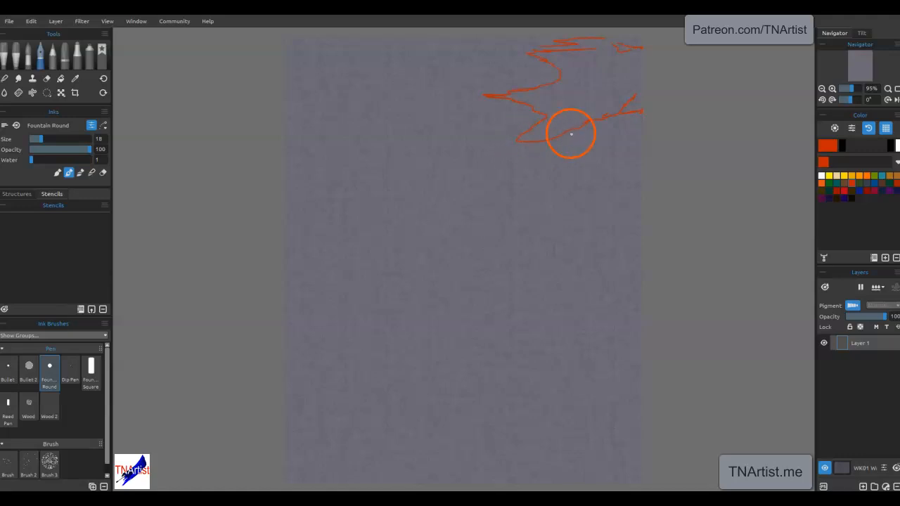
pyautogui.moveTo(641, 131)
pyautogui.mouseDown()
pyautogui.moveTo(520, 162)
pyautogui.moveTo(504, 171)
pyautogui.moveTo(553, 176)
pyautogui.moveTo(545, 194)
pyautogui.moveTo(491, 216)
pyautogui.moveTo(549, 232)
pyautogui.moveTo(642, 205)
pyautogui.mouseUp()
pyautogui.moveTo(630, 396)
pyautogui.mouseDown()
pyautogui.moveTo(653, 405)
pyautogui.moveTo(639, 410)
pyautogui.moveTo(596, 367)
pyautogui.moveTo(552, 388)
pyautogui.moveTo(504, 360)
pyautogui.moveTo(497, 396)
pyautogui.moveTo(473, 431)
pyautogui.moveTo(503, 442)
pyautogui.moveTo(518, 464)
pyautogui.moveTo(483, 485)
pyautogui.mouseUp()
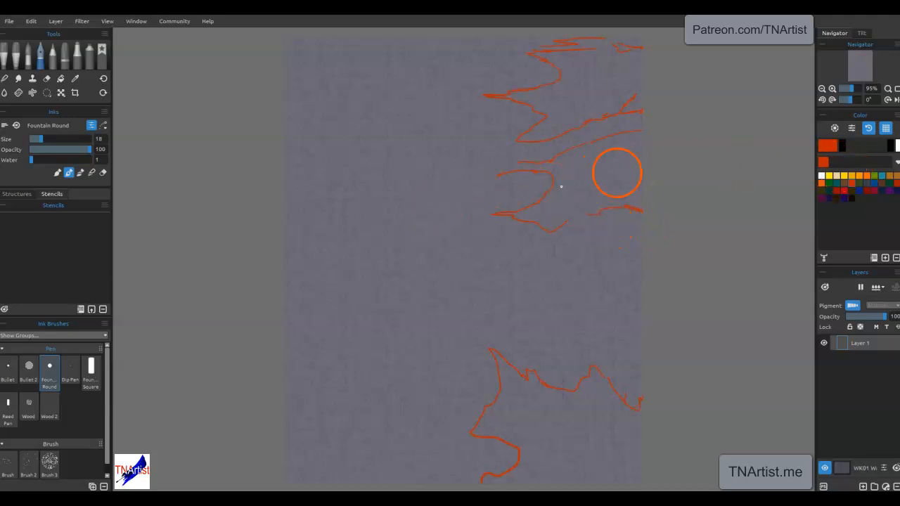
# Step: Sketch orange outlines for a leaf at the lower left and another between the red leaves on the right edge
pyautogui.click(860, 176)
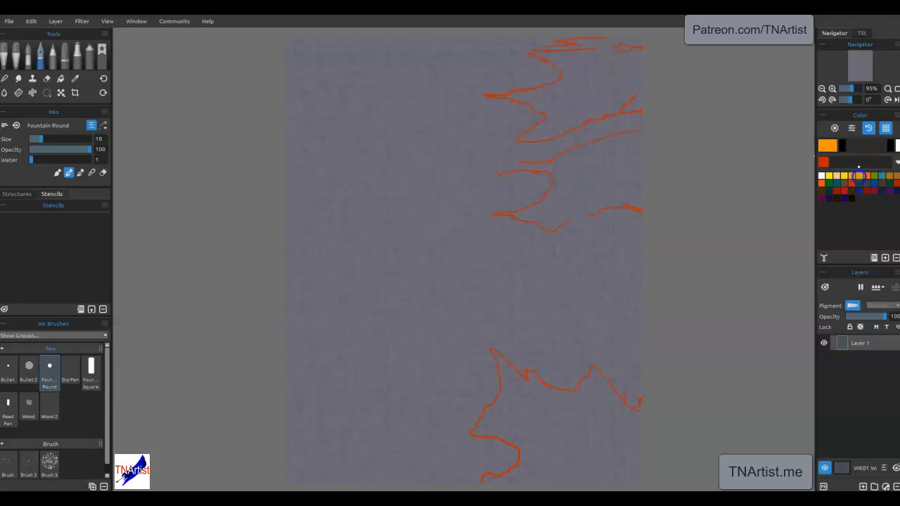
pyautogui.moveTo(284, 329)
pyautogui.mouseDown()
pyautogui.moveTo(330, 325)
pyautogui.moveTo(366, 341)
pyautogui.moveTo(426, 348)
pyautogui.moveTo(394, 359)
pyautogui.moveTo(399, 428)
pyautogui.moveTo(369, 421)
pyautogui.moveTo(353, 454)
pyautogui.moveTo(334, 426)
pyautogui.moveTo(313, 458)
pyautogui.moveTo(300, 453)
pyautogui.moveTo(282, 431)
pyautogui.mouseUp()
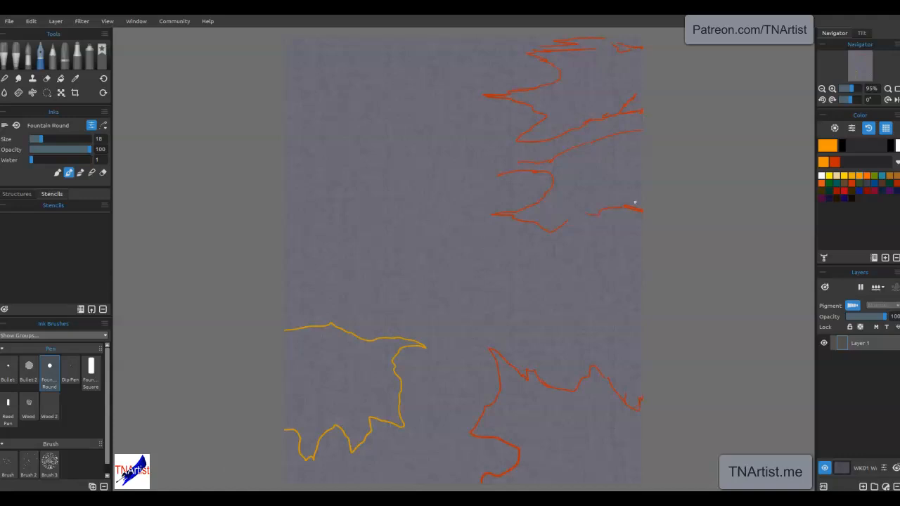
pyautogui.moveTo(639, 213)
pyautogui.mouseDown()
pyautogui.moveTo(626, 235)
pyautogui.moveTo(593, 241)
pyautogui.moveTo(590, 258)
pyautogui.moveTo(575, 267)
pyautogui.moveTo(538, 263)
pyautogui.moveTo(579, 299)
pyautogui.moveTo(568, 327)
pyautogui.moveTo(581, 345)
pyautogui.moveTo(623, 324)
pyautogui.moveTo(644, 338)
pyautogui.mouseUp()
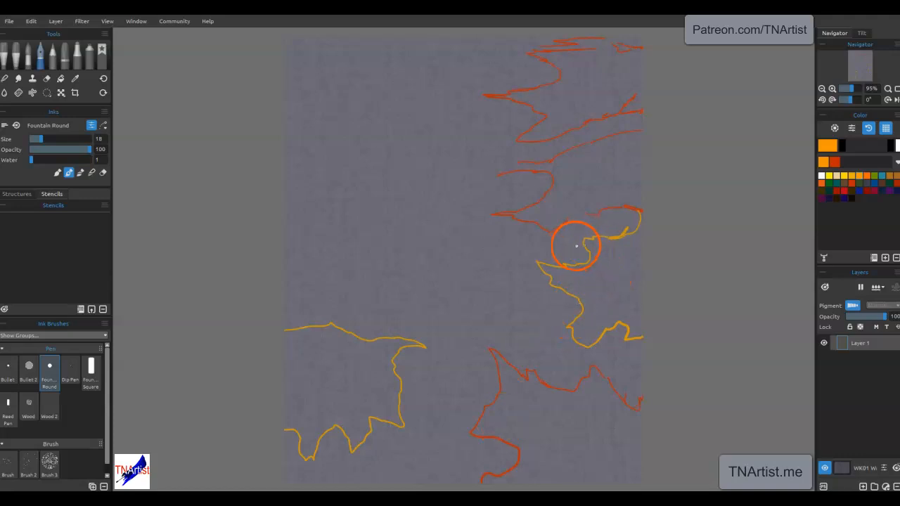
# Step: Close the gaps in the second red leaf's outline on the right edge, using the same red-orange
pyautogui.click(833, 164)
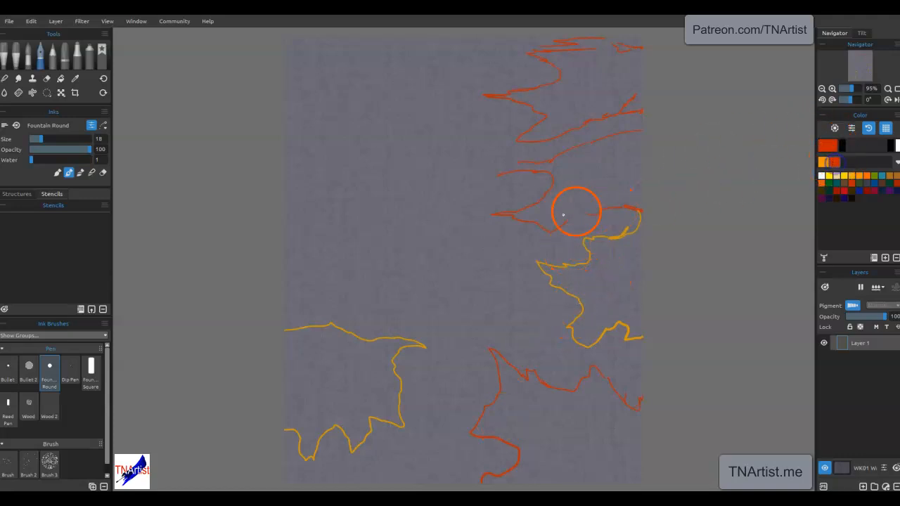
pyautogui.moveTo(563, 223)
pyautogui.mouseDown()
pyautogui.moveTo(577, 231)
pyautogui.moveTo(623, 201)
pyautogui.mouseUp()
pyautogui.moveTo(521, 163); pyautogui.dragTo(490, 176)
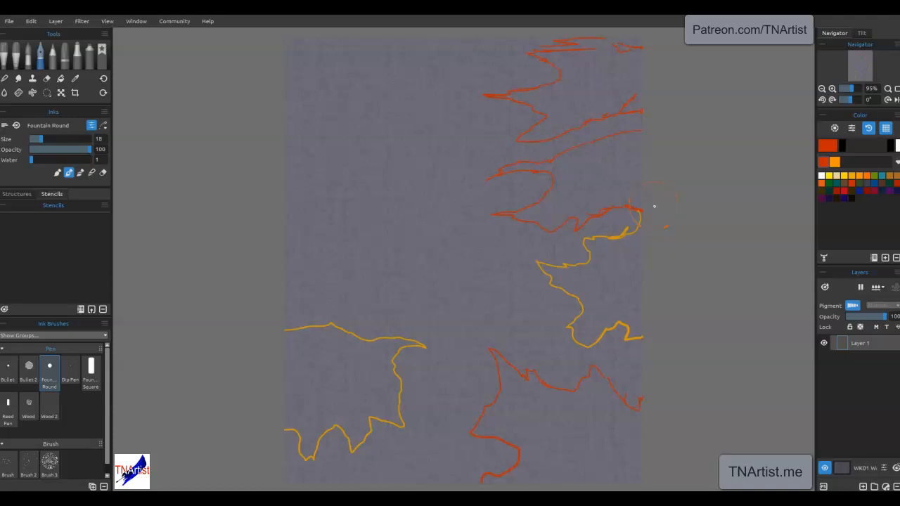
# Step: Select the lower-left leaf by tracing its outline with the lasso selection tool
pyautogui.click(46, 92)
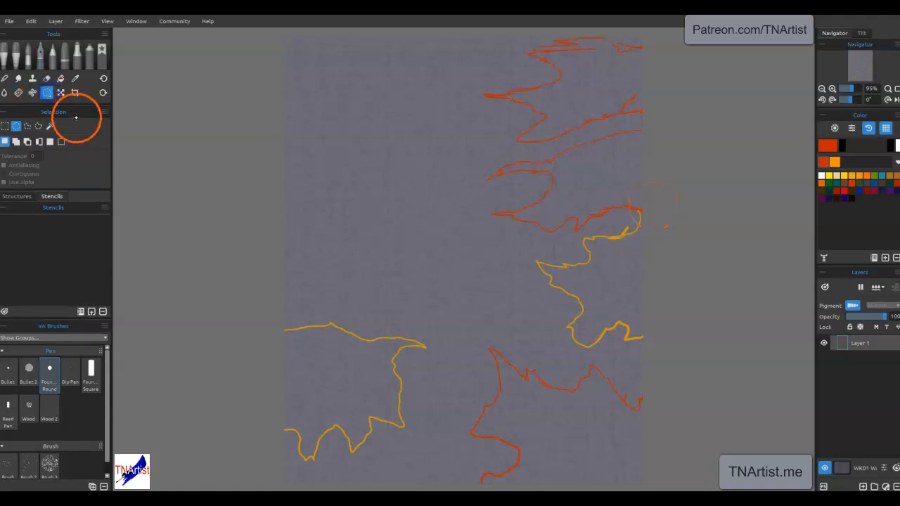
pyautogui.click(41, 125)
pyautogui.click(16, 142)
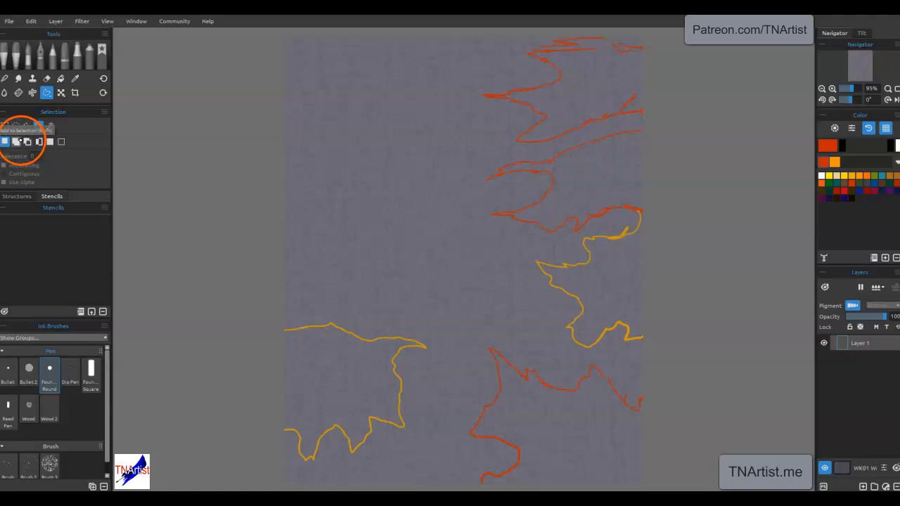
pyautogui.click(279, 331)
pyautogui.moveTo(316, 330)
pyautogui.mouseDown()
pyautogui.moveTo(427, 344)
pyautogui.moveTo(405, 355)
pyautogui.moveTo(401, 382)
pyautogui.moveTo(416, 432)
pyautogui.moveTo(376, 434)
pyautogui.moveTo(349, 466)
pyautogui.moveTo(331, 443)
pyautogui.moveTo(321, 467)
pyautogui.moveTo(260, 415)
pyautogui.mouseUp()
# Step: Add all the leaf shapes on the right side to the selection by tracing their outlines with the lasso
pyautogui.click(16, 142)
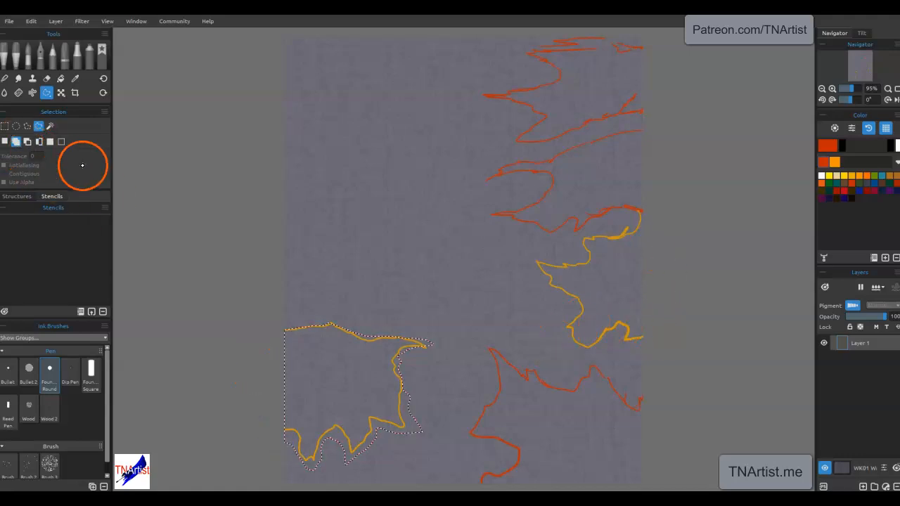
pyautogui.moveTo(650, 388)
pyautogui.mouseDown()
pyautogui.moveTo(633, 410)
pyautogui.moveTo(590, 369)
pyautogui.moveTo(566, 392)
pyautogui.moveTo(518, 371)
pyautogui.mouseUp()
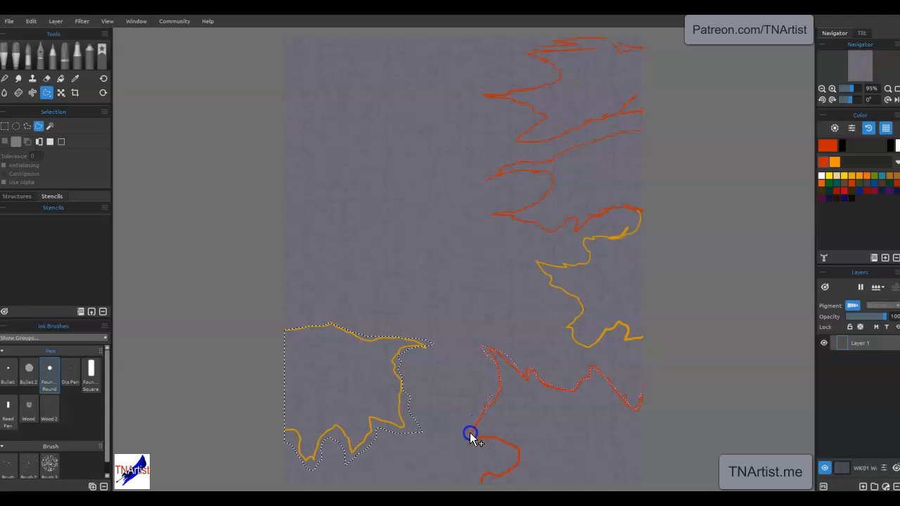
pyautogui.moveTo(517, 456)
pyautogui.mouseDown()
pyautogui.moveTo(481, 481)
pyautogui.moveTo(521, 487)
pyautogui.mouseUp()
pyautogui.moveTo(633, 339)
pyautogui.mouseDown()
pyautogui.moveTo(578, 362)
pyautogui.moveTo(567, 340)
pyautogui.moveTo(555, 340)
pyautogui.moveTo(574, 310)
pyautogui.moveTo(521, 254)
pyautogui.moveTo(554, 266)
pyautogui.moveTo(580, 254)
pyautogui.mouseUp()
pyautogui.moveTo(592, 221); pyautogui.dragTo(559, 234)
pyautogui.moveTo(525, 163); pyautogui.dragTo(566, 153)
pyautogui.moveTo(633, 132)
pyautogui.mouseDown()
pyautogui.moveTo(667, 135)
pyautogui.moveTo(593, 132)
pyautogui.moveTo(603, 136)
pyautogui.moveTo(581, 148)
pyautogui.moveTo(579, 173)
pyautogui.moveTo(670, 171)
pyautogui.mouseUp()
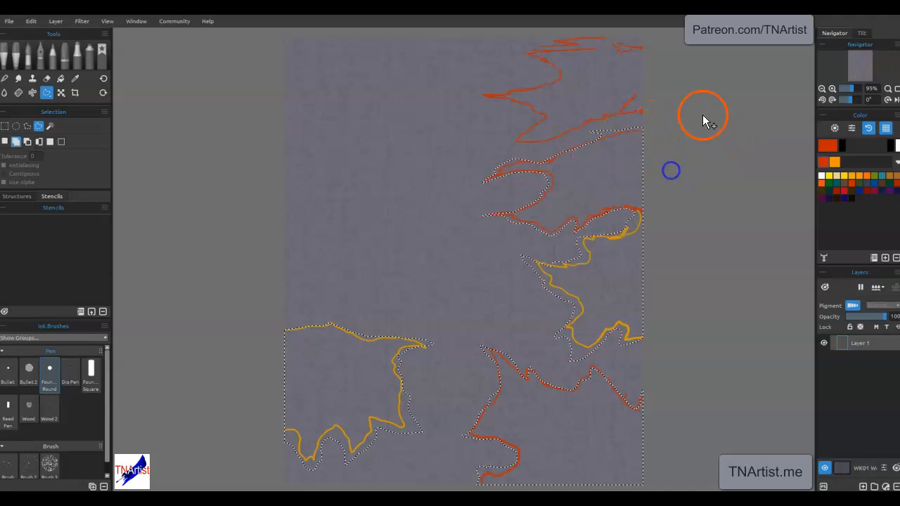
pyautogui.moveTo(643, 114)
pyautogui.mouseDown()
pyautogui.moveTo(541, 146)
pyautogui.moveTo(494, 151)
pyautogui.moveTo(538, 123)
pyautogui.moveTo(519, 104)
pyautogui.moveTo(491, 99)
pyautogui.mouseUp()
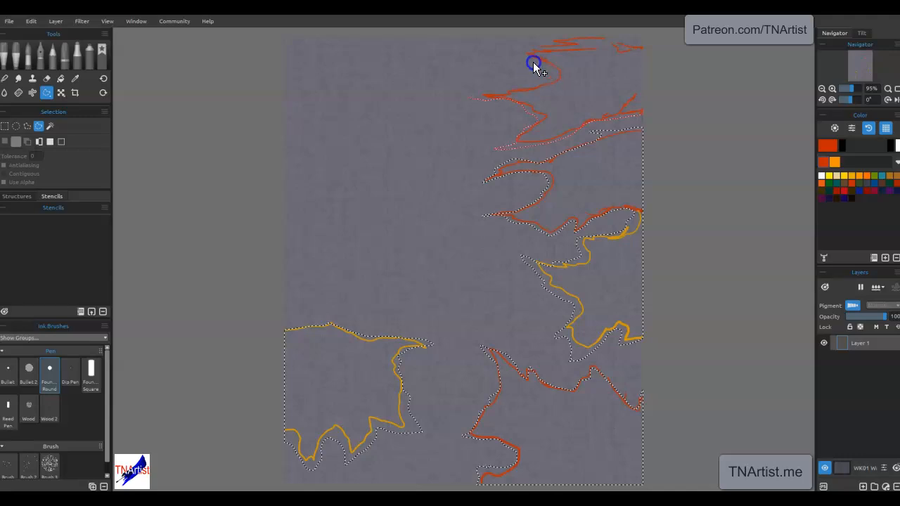
pyautogui.moveTo(548, 42)
pyautogui.mouseDown()
pyautogui.moveTo(621, 37)
pyautogui.moveTo(708, 61)
pyautogui.mouseUp()
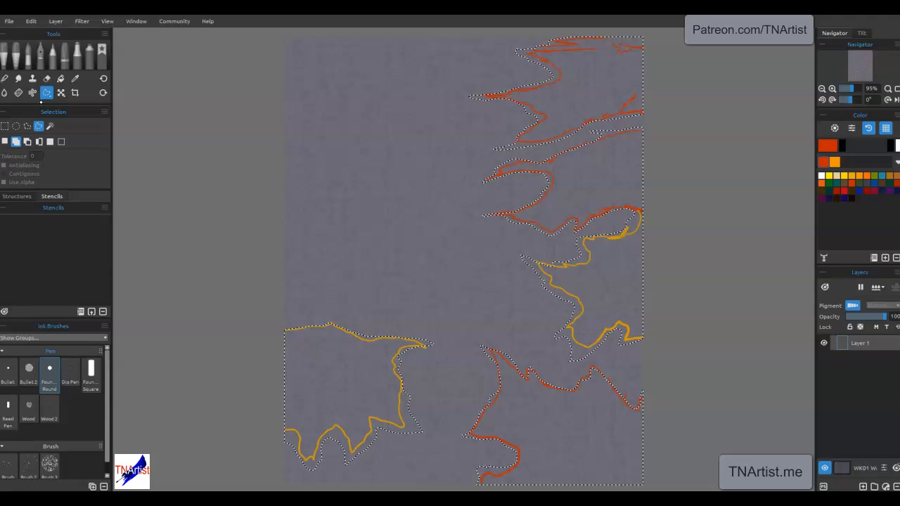
# Step: Fill the selected red-outlined leaves with red-orange paint using the Filbert Smooth Express Oils brush
pyautogui.click(16, 51)
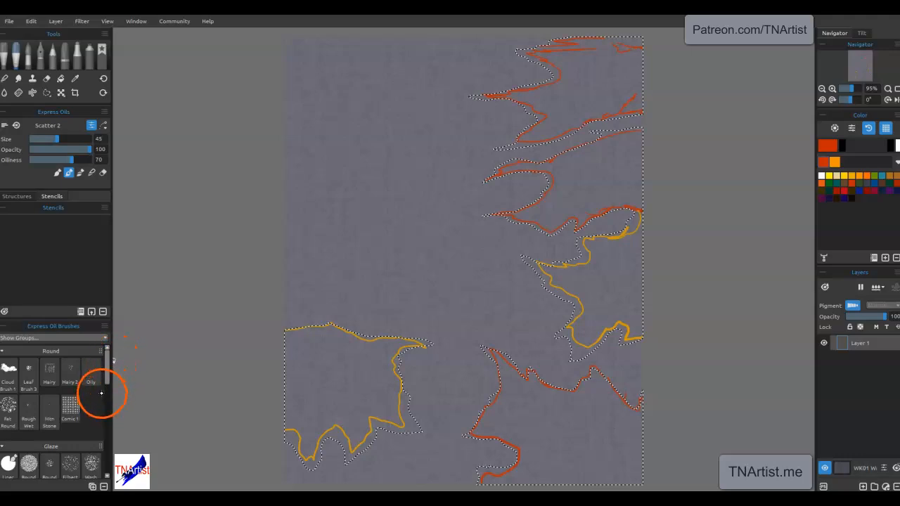
pyautogui.moveTo(107, 383)
pyautogui.mouseDown()
pyautogui.moveTo(105, 413)
pyautogui.moveTo(105, 405)
pyautogui.mouseUp()
pyautogui.click(9, 406)
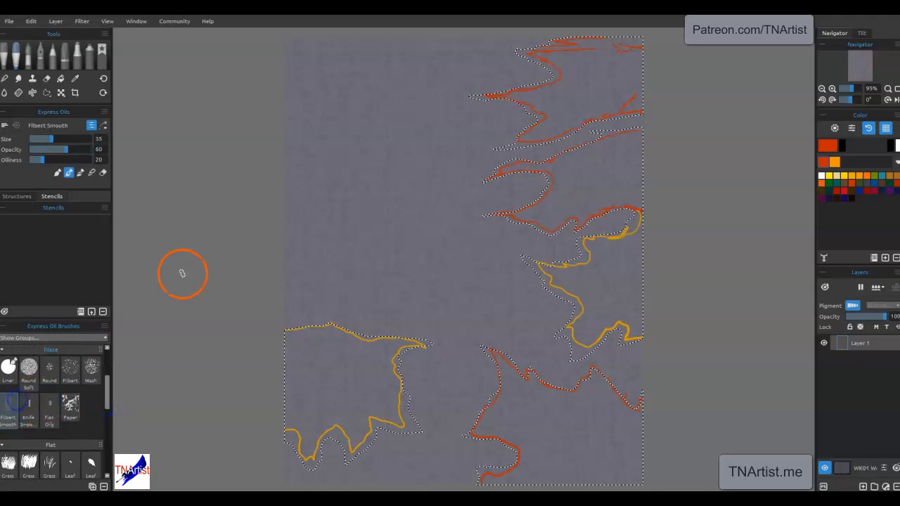
pyautogui.moveTo(619, 301)
pyautogui.mouseDown()
pyautogui.moveTo(590, 340)
pyautogui.moveTo(603, 363)
pyautogui.mouseUp()
pyautogui.moveTo(574, 402)
pyautogui.mouseDown()
pyautogui.moveTo(599, 370)
pyautogui.moveTo(622, 409)
pyautogui.moveTo(555, 404)
pyautogui.moveTo(504, 364)
pyautogui.moveTo(514, 402)
pyautogui.moveTo(466, 426)
pyautogui.moveTo(542, 479)
pyautogui.moveTo(555, 440)
pyautogui.moveTo(620, 471)
pyautogui.moveTo(635, 418)
pyautogui.moveTo(593, 474)
pyautogui.moveTo(601, 422)
pyautogui.moveTo(542, 415)
pyautogui.mouseUp()
pyautogui.moveTo(580, 159)
pyautogui.mouseDown()
pyautogui.moveTo(545, 220)
pyautogui.moveTo(559, 220)
pyautogui.moveTo(559, 235)
pyautogui.moveTo(646, 192)
pyautogui.moveTo(649, 141)
pyautogui.moveTo(610, 161)
pyautogui.moveTo(639, 138)
pyautogui.moveTo(472, 184)
pyautogui.moveTo(608, 189)
pyautogui.moveTo(646, 130)
pyautogui.moveTo(645, 101)
pyautogui.moveTo(632, 108)
pyautogui.moveTo(633, 84)
pyautogui.moveTo(567, 128)
pyautogui.moveTo(553, 123)
pyautogui.moveTo(556, 97)
pyautogui.moveTo(478, 103)
pyautogui.moveTo(552, 85)
pyautogui.moveTo(542, 110)
pyautogui.moveTo(593, 57)
pyautogui.moveTo(588, 47)
pyautogui.moveTo(626, 40)
pyautogui.moveTo(611, 47)
pyautogui.moveTo(620, 73)
pyautogui.moveTo(628, 52)
pyautogui.moveTo(601, 95)
pyautogui.moveTo(608, 103)
pyautogui.moveTo(630, 77)
pyautogui.moveTo(675, 54)
pyautogui.mouseUp()
# Step: Examine the canvas texture and the exact canvas colour value in the canvas settings
pyautogui.click(842, 468)
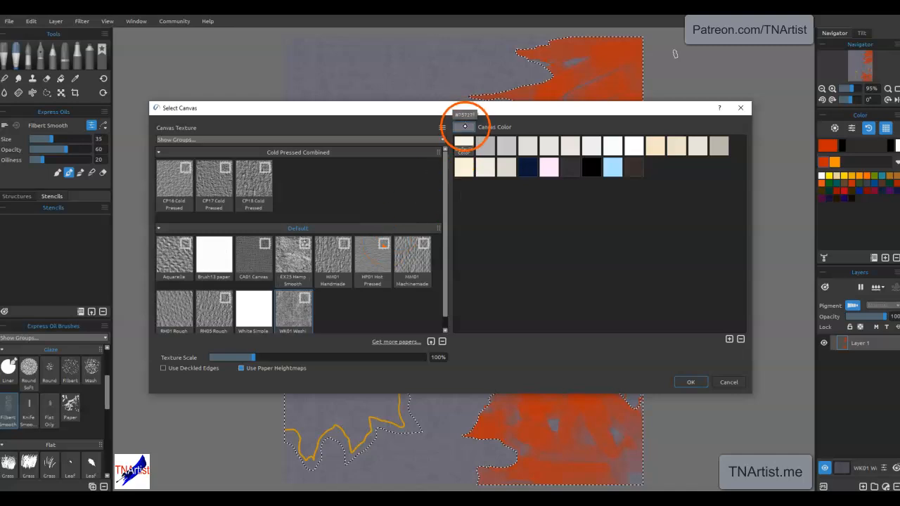
pyautogui.click(465, 126)
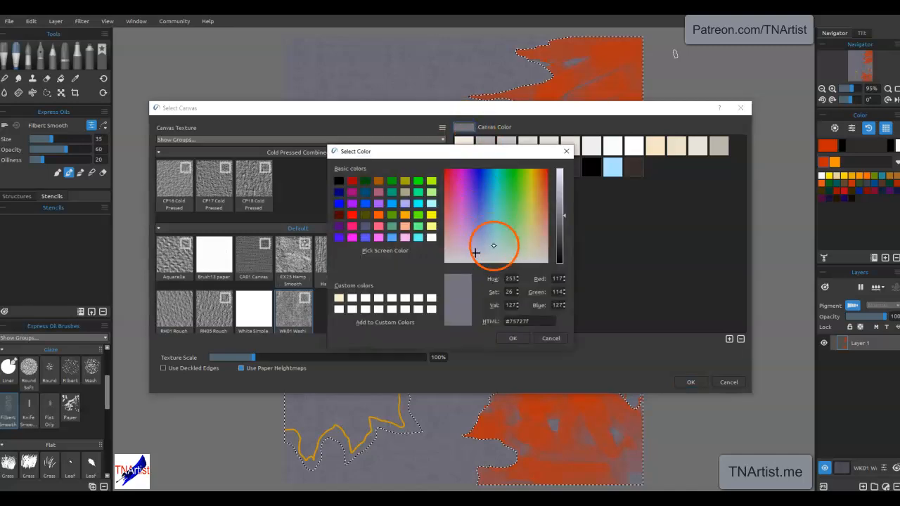
pyautogui.click(513, 338)
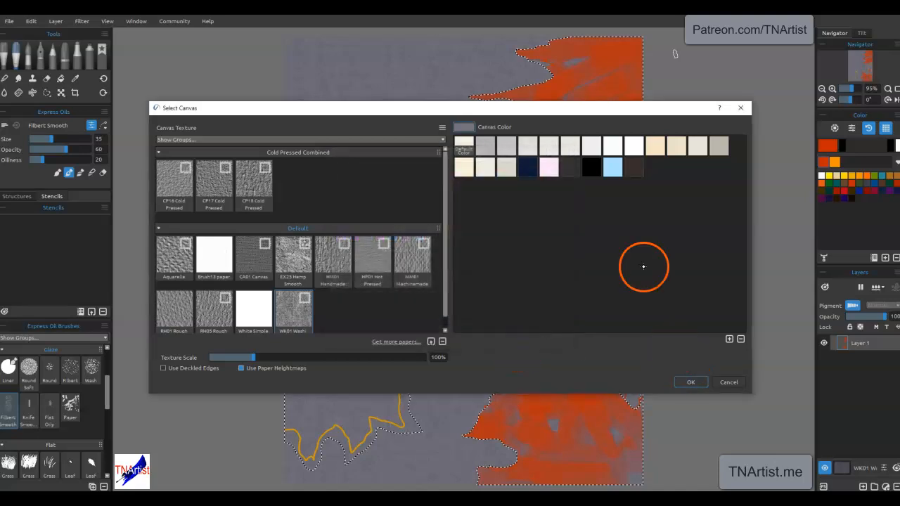
pyautogui.click(694, 380)
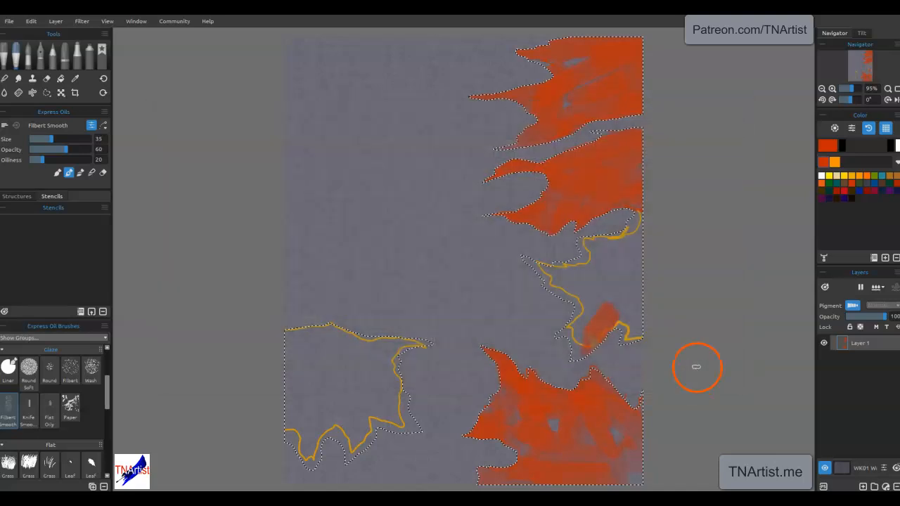
# Step: Fill the orange-outlined leaves at the right edge and lower left with orange paint
pyautogui.click(834, 162)
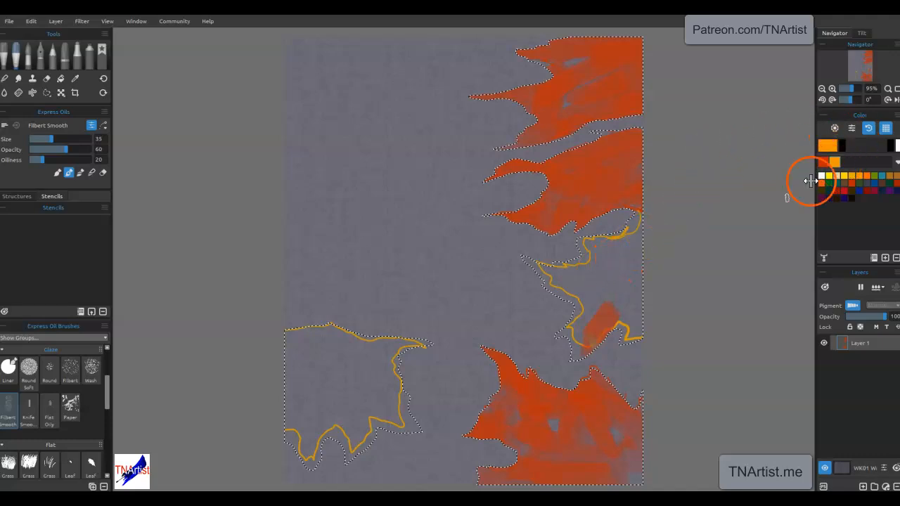
pyautogui.moveTo(597, 305)
pyautogui.mouseDown()
pyautogui.moveTo(623, 286)
pyautogui.moveTo(587, 333)
pyautogui.moveTo(629, 308)
pyautogui.moveTo(639, 335)
pyautogui.mouseUp()
pyautogui.moveTo(637, 243)
pyautogui.mouseDown()
pyautogui.moveTo(594, 308)
pyautogui.moveTo(584, 275)
pyautogui.moveTo(538, 277)
pyautogui.moveTo(553, 293)
pyautogui.moveTo(592, 242)
pyautogui.moveTo(581, 244)
pyautogui.moveTo(639, 229)
pyautogui.moveTo(647, 258)
pyautogui.moveTo(626, 287)
pyautogui.moveTo(629, 310)
pyautogui.moveTo(615, 225)
pyautogui.mouseUp()
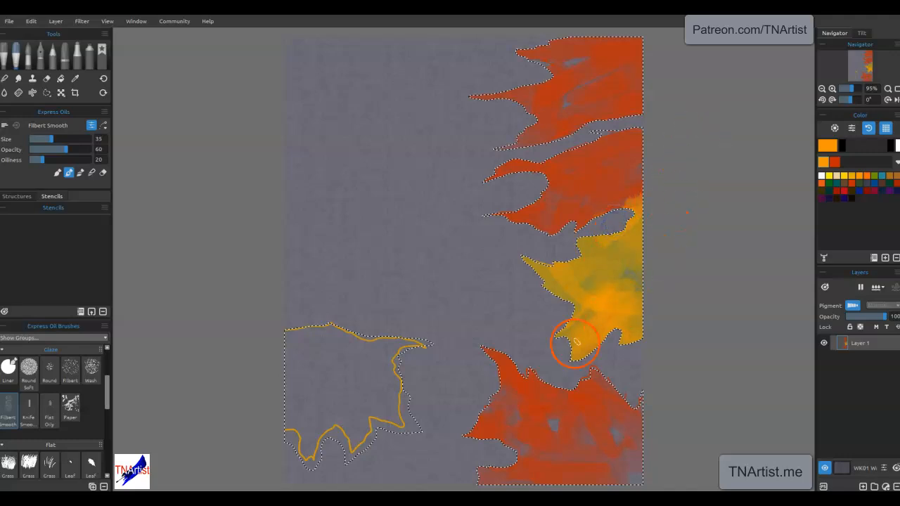
pyautogui.moveTo(375, 424)
pyautogui.mouseDown()
pyautogui.moveTo(410, 408)
pyautogui.moveTo(340, 392)
pyautogui.moveTo(407, 443)
pyautogui.moveTo(377, 401)
pyautogui.moveTo(421, 329)
pyautogui.moveTo(408, 350)
pyautogui.moveTo(433, 339)
pyautogui.moveTo(399, 359)
pyautogui.moveTo(349, 328)
pyautogui.moveTo(376, 349)
pyautogui.moveTo(332, 337)
pyautogui.moveTo(271, 360)
pyautogui.moveTo(304, 334)
pyautogui.moveTo(275, 405)
pyautogui.moveTo(313, 469)
pyautogui.moveTo(308, 443)
pyautogui.moveTo(283, 410)
pyautogui.moveTo(356, 429)
pyautogui.moveTo(348, 456)
pyautogui.mouseUp()
pyautogui.moveTo(318, 394)
pyautogui.mouseDown()
pyautogui.moveTo(336, 412)
pyautogui.moveTo(386, 423)
pyautogui.moveTo(346, 365)
pyautogui.moveTo(380, 397)
pyautogui.moveTo(355, 365)
pyautogui.moveTo(400, 418)
pyautogui.mouseUp()
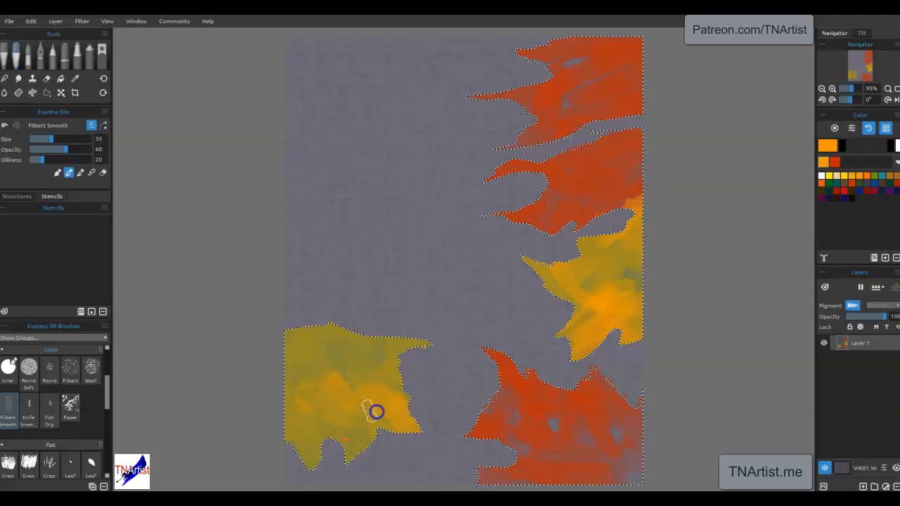
pyautogui.moveTo(323, 383)
pyautogui.mouseDown()
pyautogui.moveTo(322, 428)
pyautogui.moveTo(351, 440)
pyautogui.moveTo(319, 430)
pyautogui.moveTo(320, 453)
pyautogui.mouseUp()
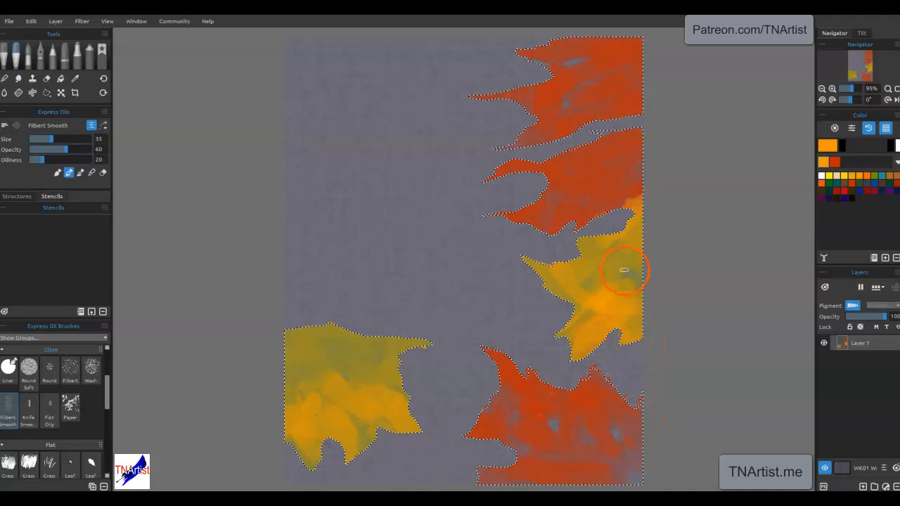
pyautogui.moveTo(542, 282)
pyautogui.mouseDown()
pyautogui.moveTo(533, 260)
pyautogui.moveTo(610, 323)
pyautogui.moveTo(639, 297)
pyautogui.moveTo(604, 309)
pyautogui.mouseUp()
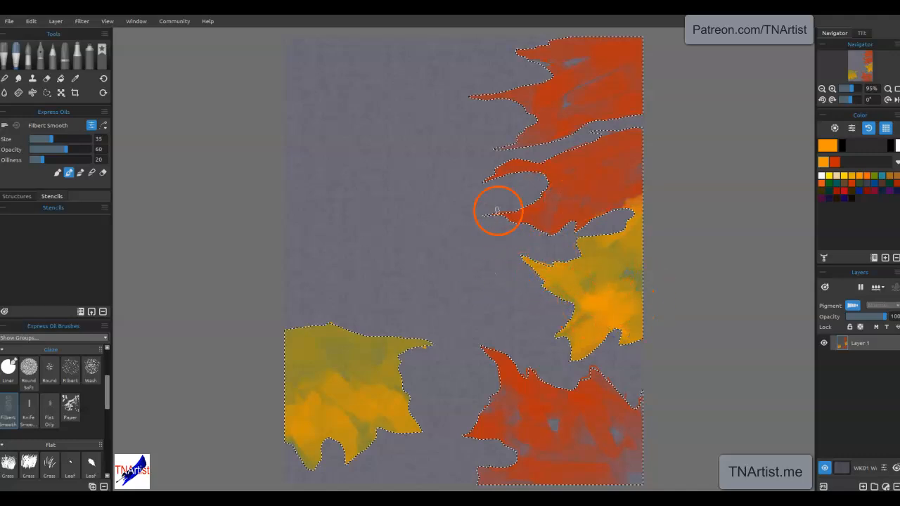
# Step: Paint orange highlights over the two upper-right red leaves and vary them with a sampled red-orange tone
pyautogui.moveTo(558, 191)
pyautogui.mouseDown()
pyautogui.moveTo(520, 213)
pyautogui.moveTo(584, 203)
pyautogui.moveTo(588, 187)
pyautogui.moveTo(626, 154)
pyautogui.moveTo(626, 196)
pyautogui.moveTo(620, 209)
pyautogui.moveTo(629, 125)
pyautogui.moveTo(637, 123)
pyautogui.moveTo(593, 156)
pyautogui.moveTo(514, 171)
pyautogui.moveTo(563, 177)
pyautogui.moveTo(581, 74)
pyautogui.mouseUp()
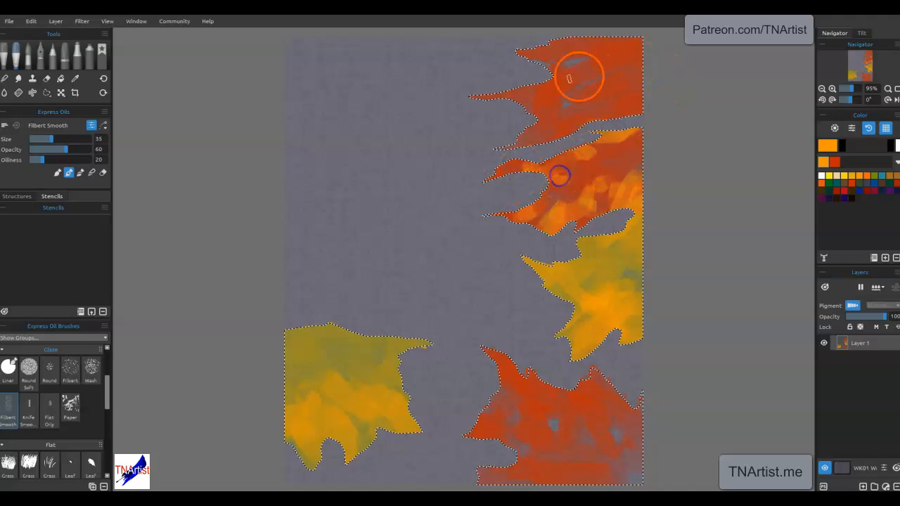
pyautogui.moveTo(533, 115)
pyautogui.mouseDown()
pyautogui.moveTo(549, 89)
pyautogui.moveTo(535, 92)
pyautogui.moveTo(561, 112)
pyautogui.moveTo(598, 79)
pyautogui.moveTo(612, 87)
pyautogui.moveTo(589, 80)
pyautogui.moveTo(561, 109)
pyautogui.moveTo(650, 89)
pyautogui.mouseUp()
pyautogui.keyDown('alt'); pyautogui.click(544, 94); pyautogui.keyUp('alt')
pyautogui.moveTo(605, 133)
pyautogui.mouseDown()
pyautogui.moveTo(534, 136)
pyautogui.moveTo(593, 155)
pyautogui.moveTo(496, 229)
pyautogui.moveTo(605, 215)
pyautogui.moveTo(549, 198)
pyautogui.mouseUp()
# Step: Brush the sampled red-orange over the lower-left leaf and the pointed edges of the lower-right leaf
pyautogui.moveTo(296, 397)
pyautogui.mouseDown()
pyautogui.moveTo(374, 439)
pyautogui.moveTo(397, 442)
pyautogui.moveTo(373, 430)
pyautogui.moveTo(414, 428)
pyautogui.moveTo(397, 408)
pyautogui.moveTo(422, 429)
pyautogui.moveTo(376, 377)
pyautogui.moveTo(431, 363)
pyautogui.moveTo(348, 378)
pyautogui.mouseUp()
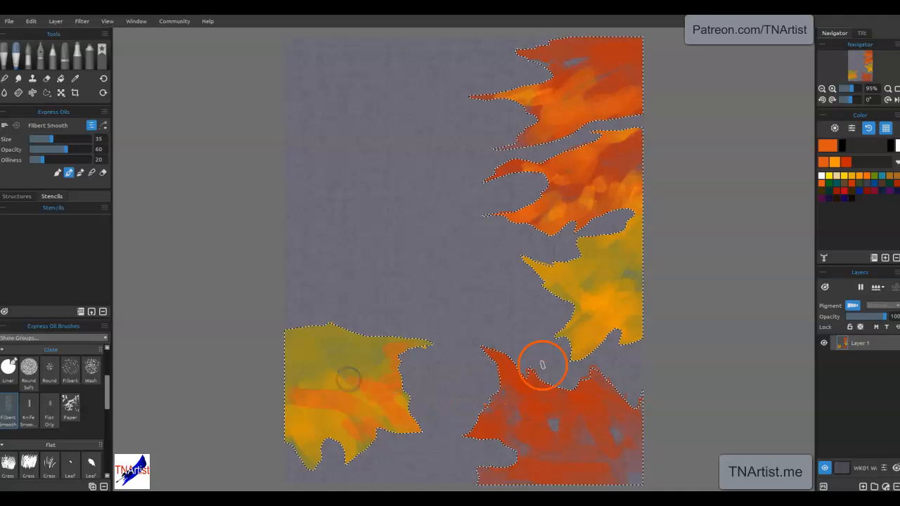
pyautogui.moveTo(526, 451)
pyautogui.mouseDown()
pyautogui.moveTo(543, 464)
pyautogui.moveTo(483, 368)
pyautogui.moveTo(498, 358)
pyautogui.moveTo(490, 358)
pyautogui.moveTo(546, 395)
pyautogui.moveTo(606, 387)
pyautogui.moveTo(639, 403)
pyautogui.moveTo(478, 413)
pyautogui.mouseUp()
pyautogui.moveTo(497, 448)
pyautogui.mouseDown()
pyautogui.moveTo(533, 471)
pyautogui.moveTo(491, 478)
pyautogui.mouseUp()
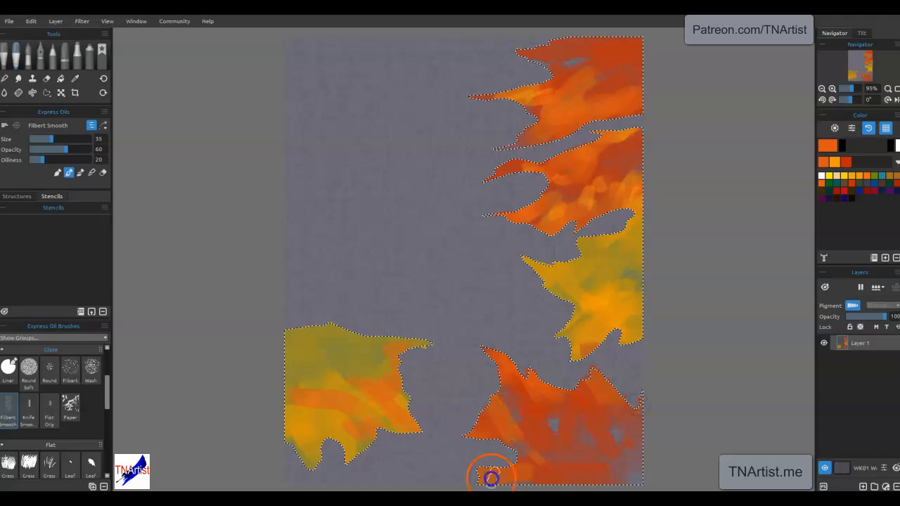
# Step: Blend the paint strokes smoothly inside all the leaves with the brush's blending mode, and clear the selection
pyautogui.moveTo(602, 294)
pyautogui.mouseDown()
pyautogui.moveTo(604, 325)
pyautogui.moveTo(613, 319)
pyautogui.moveTo(604, 314)
pyautogui.moveTo(572, 355)
pyautogui.moveTo(623, 310)
pyautogui.moveTo(595, 335)
pyautogui.mouseUp()
pyautogui.press('n')
pyautogui.moveTo(584, 421); pyautogui.dragTo(617, 428)
pyautogui.moveTo(536, 429)
pyautogui.mouseDown()
pyautogui.moveTo(523, 436)
pyautogui.moveTo(516, 396)
pyautogui.moveTo(403, 413)
pyautogui.mouseUp()
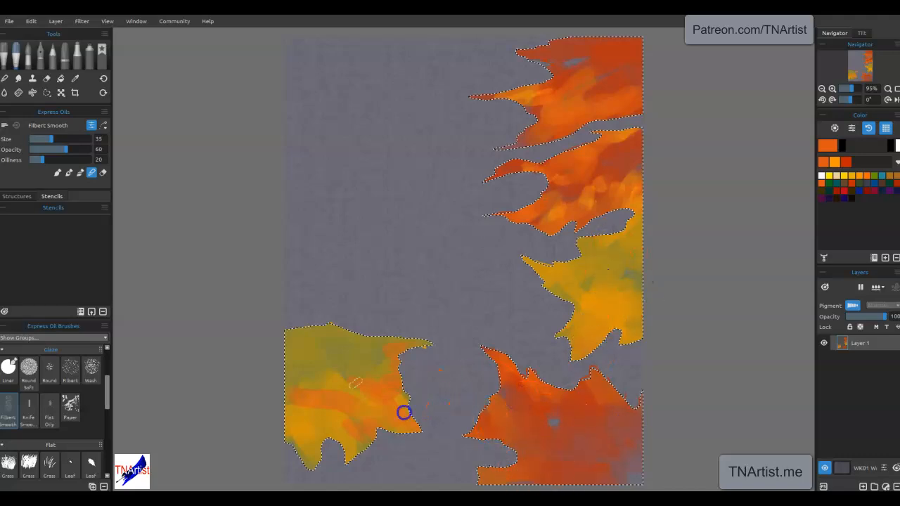
pyautogui.moveTo(350, 437)
pyautogui.mouseDown()
pyautogui.moveTo(354, 412)
pyautogui.moveTo(570, 189)
pyautogui.moveTo(615, 198)
pyautogui.moveTo(592, 204)
pyautogui.moveTo(637, 165)
pyautogui.moveTo(616, 157)
pyautogui.moveTo(611, 98)
pyautogui.moveTo(519, 90)
pyautogui.moveTo(579, 63)
pyautogui.moveTo(528, 65)
pyautogui.moveTo(558, 44)
pyautogui.mouseUp()
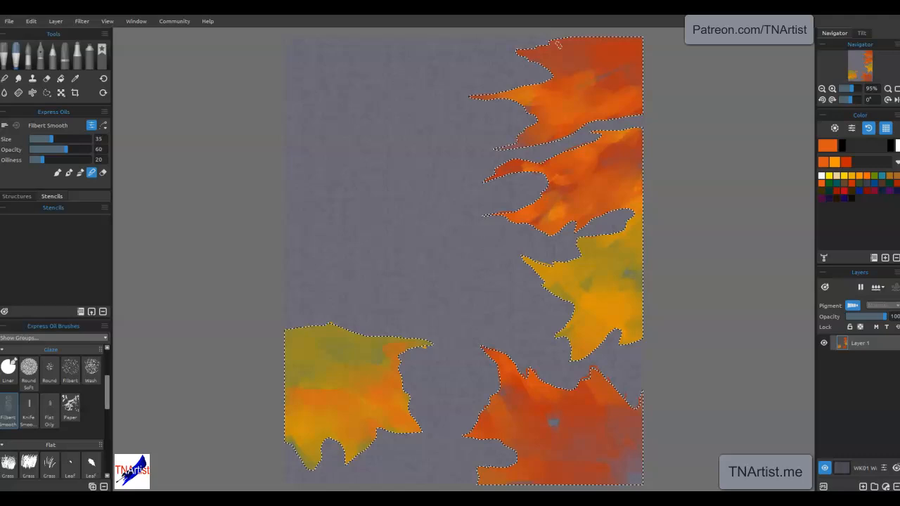
pyautogui.moveTo(579, 436)
pyautogui.mouseDown()
pyautogui.moveTo(555, 435)
pyautogui.moveTo(565, 416)
pyautogui.moveTo(616, 449)
pyautogui.moveTo(637, 484)
pyautogui.mouseUp()
pyautogui.hotkey('ctrl', 'alt')
pyautogui.hotkey('ctrl', 'd')
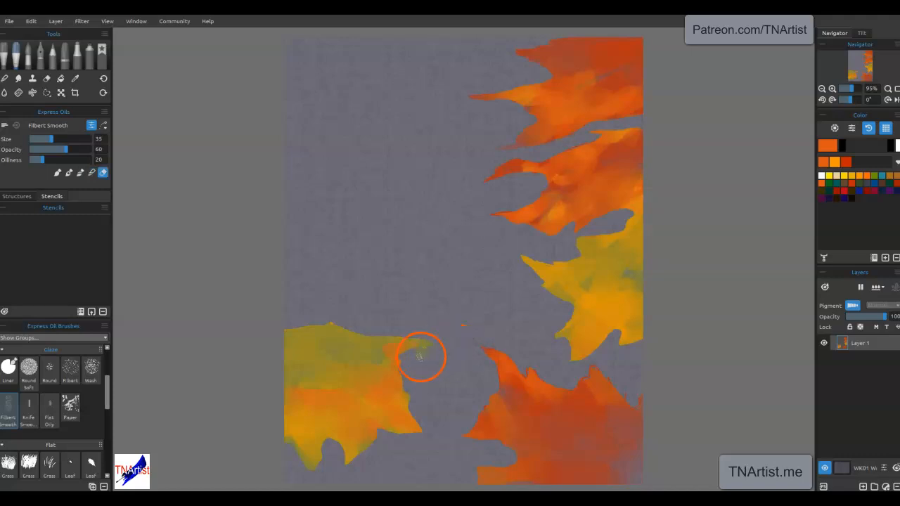
# Step: Erase the stray orange speck above the lower-right leaf and select all the painted areas of Layer 1
pyautogui.moveTo(464, 326); pyautogui.dragTo(469, 327)
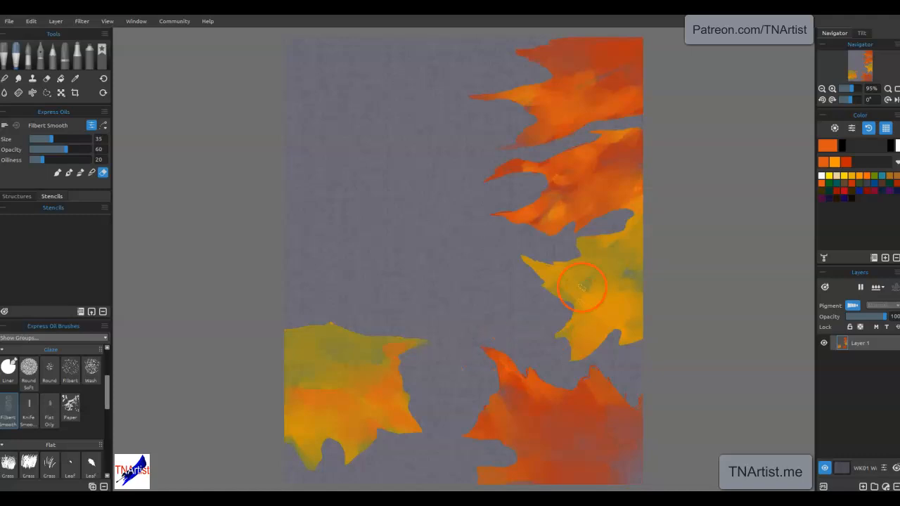
pyautogui.keyDown('ctrl'); pyautogui.click(843, 343); pyautogui.keyUp('ctrl')
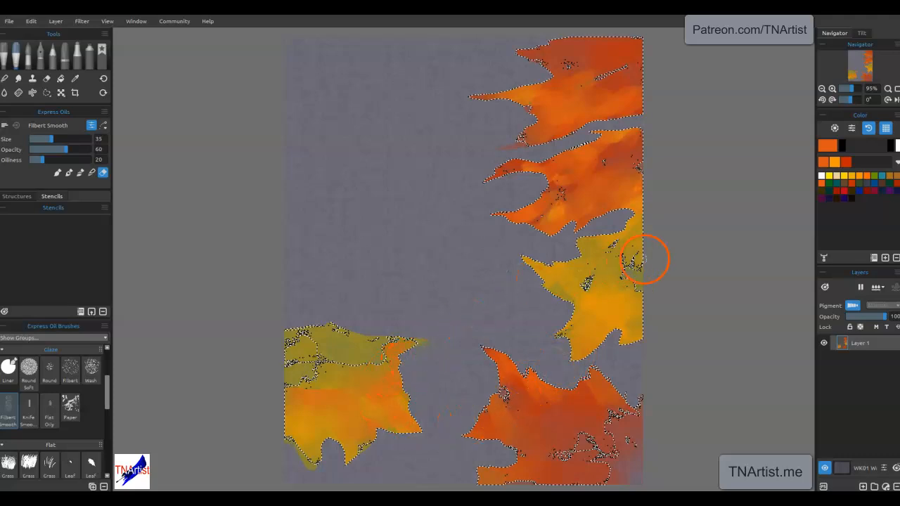
# Step: Sample a muted red from the lower-right leaf and brush it over the leaf's interior
pyautogui.moveTo(615, 313)
pyautogui.mouseDown()
pyautogui.moveTo(638, 270)
pyautogui.moveTo(635, 295)
pyautogui.moveTo(585, 313)
pyautogui.moveTo(570, 361)
pyautogui.moveTo(634, 451)
pyautogui.moveTo(631, 477)
pyautogui.moveTo(598, 465)
pyautogui.moveTo(576, 438)
pyautogui.moveTo(551, 431)
pyautogui.moveTo(595, 444)
pyautogui.moveTo(510, 450)
pyautogui.mouseUp()
pyautogui.moveTo(612, 457)
pyautogui.mouseDown()
pyautogui.moveTo(570, 458)
pyautogui.moveTo(508, 387)
pyautogui.mouseUp()
pyautogui.keyDown('alt'); pyautogui.click(567, 439); pyautogui.keyUp('alt')
pyautogui.moveTo(614, 438)
pyautogui.mouseDown()
pyautogui.moveTo(622, 440)
pyautogui.moveTo(562, 420)
pyautogui.mouseUp()
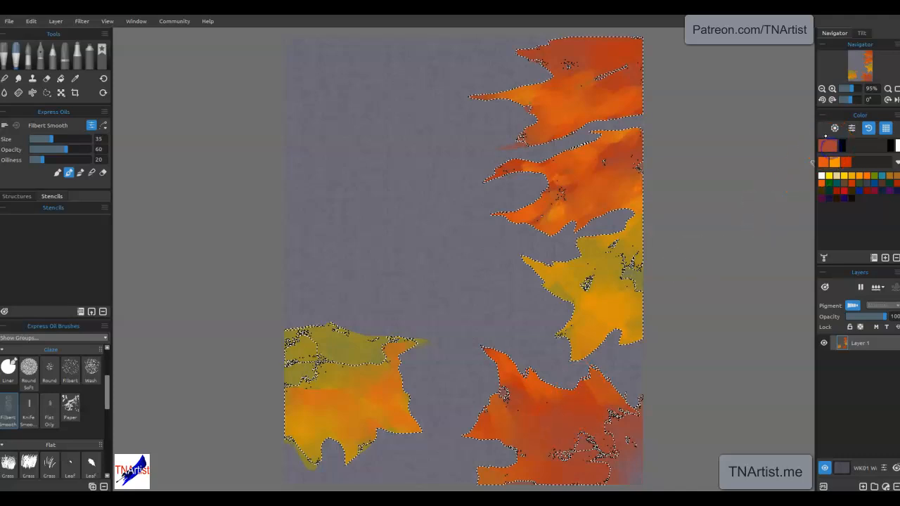
# Step: Change the paint colour to the dark orange-brown #84492b
pyautogui.click(827, 145)
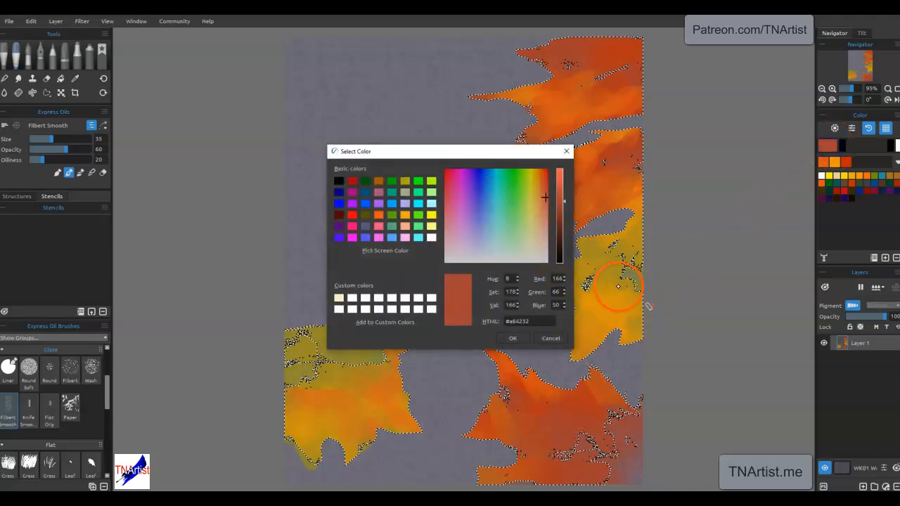
pyautogui.click(541, 199)
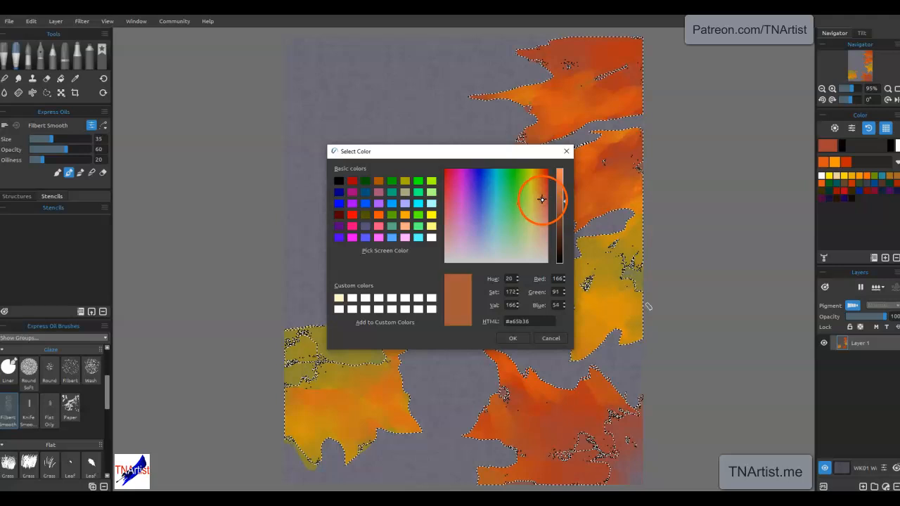
pyautogui.click(560, 213)
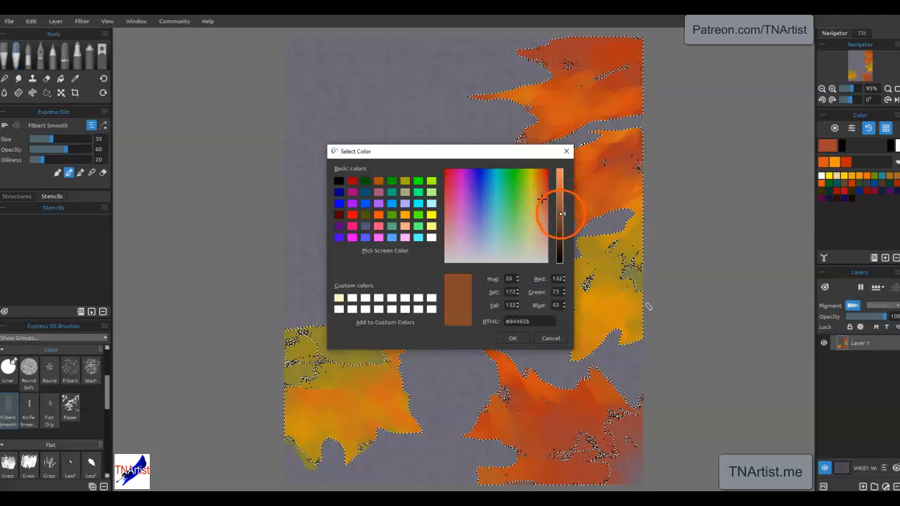
pyautogui.click(521, 337)
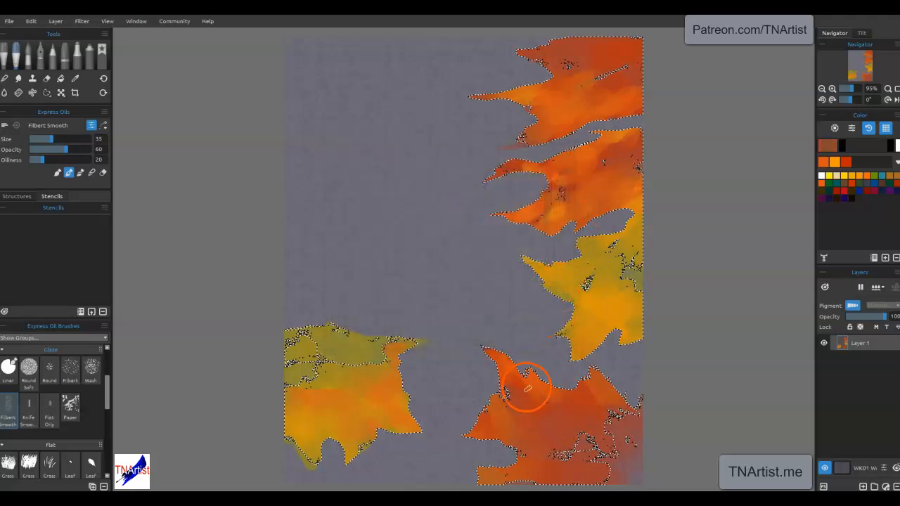
# Step: Shade the lower-right leaf and the two upper-right leaves with scattered brown strokes
pyautogui.moveTo(550, 428)
pyautogui.mouseDown()
pyautogui.moveTo(563, 453)
pyautogui.moveTo(553, 475)
pyautogui.moveTo(588, 460)
pyautogui.moveTo(606, 439)
pyautogui.moveTo(600, 421)
pyautogui.moveTo(616, 402)
pyautogui.mouseUp()
pyautogui.moveTo(585, 113); pyautogui.dragTo(570, 128)
pyautogui.moveTo(620, 66)
pyautogui.mouseDown()
pyautogui.moveTo(605, 48)
pyautogui.moveTo(637, 23)
pyautogui.mouseUp()
pyautogui.moveTo(617, 57)
pyautogui.mouseDown()
pyautogui.moveTo(654, 37)
pyautogui.moveTo(625, 53)
pyautogui.mouseUp()
pyautogui.moveTo(607, 101)
pyautogui.mouseDown()
pyautogui.moveTo(627, 97)
pyautogui.moveTo(623, 79)
pyautogui.mouseUp()
pyautogui.moveTo(551, 104)
pyautogui.mouseDown()
pyautogui.moveTo(515, 101)
pyautogui.moveTo(541, 122)
pyautogui.mouseUp()
pyautogui.moveTo(498, 176); pyautogui.dragTo(494, 200)
# Step: Add brown shading to the lower-left leaf, the lower-right leaf and the lower lobes of the yellow leaf
pyautogui.moveTo(320, 416)
pyautogui.mouseDown()
pyautogui.moveTo(302, 466)
pyautogui.moveTo(322, 472)
pyautogui.moveTo(400, 443)
pyautogui.moveTo(371, 430)
pyautogui.mouseUp()
pyautogui.moveTo(550, 412)
pyautogui.mouseDown()
pyautogui.moveTo(481, 418)
pyautogui.moveTo(475, 444)
pyautogui.moveTo(516, 457)
pyautogui.mouseUp()
pyautogui.moveTo(576, 430)
pyautogui.mouseDown()
pyautogui.moveTo(548, 378)
pyautogui.moveTo(536, 380)
pyautogui.mouseUp()
pyautogui.moveTo(609, 328); pyautogui.dragTo(617, 318)
pyautogui.moveTo(596, 353); pyautogui.dragTo(612, 347)
pyautogui.moveTo(638, 351); pyautogui.dragTo(643, 269)
pyautogui.moveTo(676, 228)
pyautogui.mouseDown()
pyautogui.moveTo(621, 289)
pyautogui.moveTo(637, 282)
pyautogui.moveTo(639, 329)
pyautogui.moveTo(593, 348)
pyautogui.mouseUp()
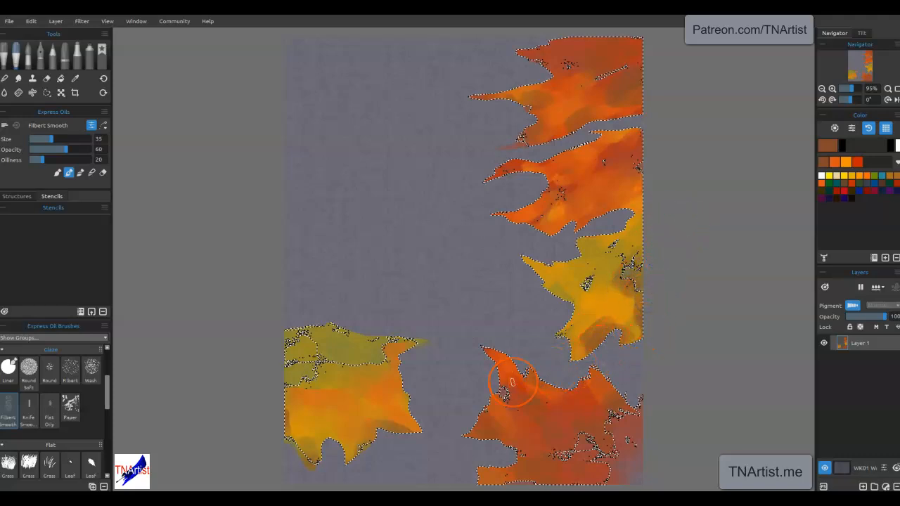
# Step: Brush brown around the upper-left point of the lower-right leaf and clear the selection
pyautogui.moveTo(513, 383)
pyautogui.mouseDown()
pyautogui.moveTo(532, 373)
pyautogui.moveTo(547, 392)
pyautogui.moveTo(519, 388)
pyautogui.mouseUp()
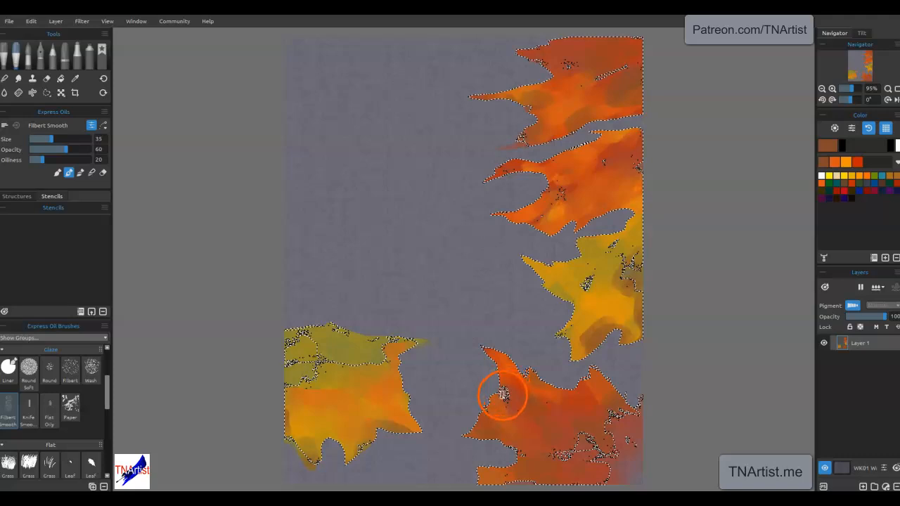
pyautogui.moveTo(501, 396); pyautogui.dragTo(511, 370)
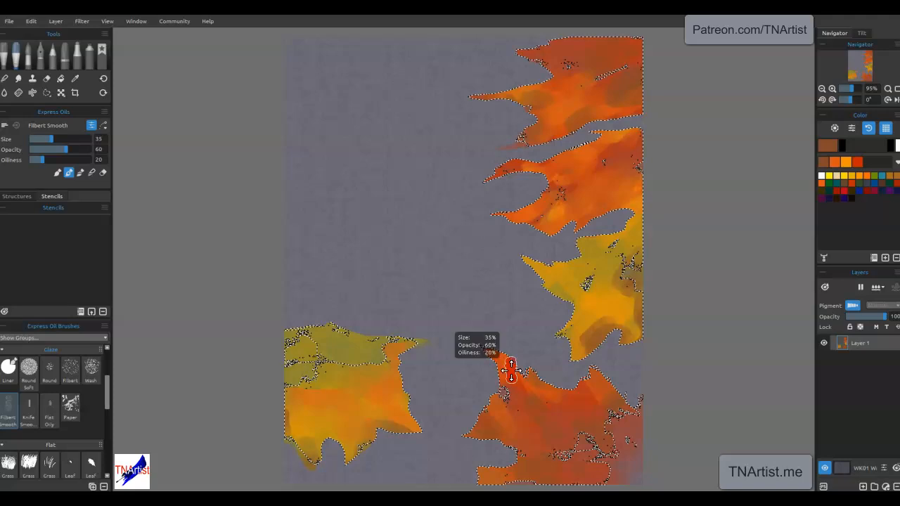
pyautogui.hotkey('ctrl', 'd')
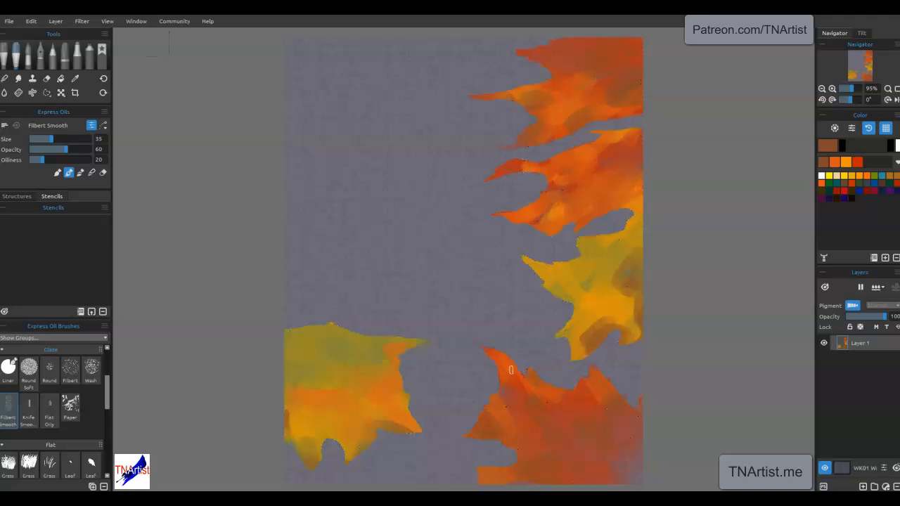
# Step: Outline a new maple leaf shape as a freehand selection in the centre of the canvas
pyautogui.click(47, 92)
pyautogui.moveTo(398, 202)
pyautogui.mouseDown()
pyautogui.moveTo(422, 185)
pyautogui.moveTo(462, 195)
pyautogui.mouseUp()
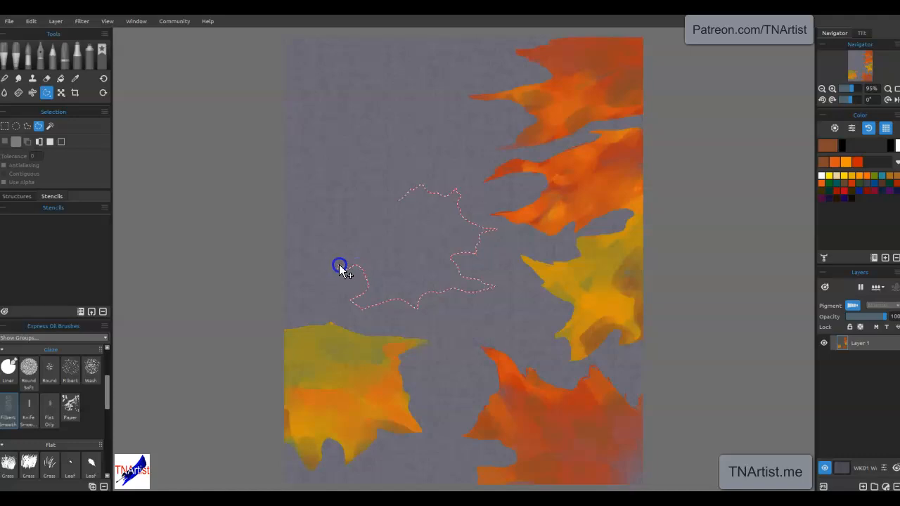
pyautogui.moveTo(390, 206); pyautogui.dragTo(391, 204)
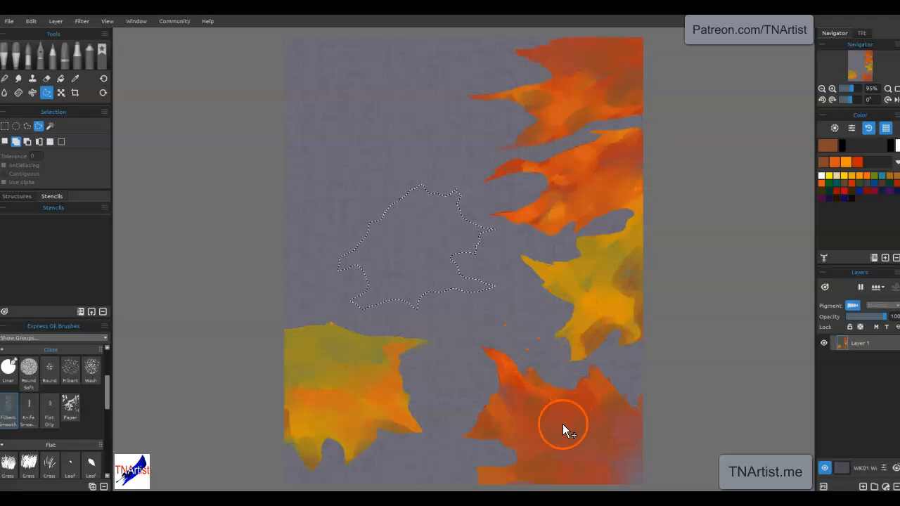
# Step: Paint the central leaf selection brown and vary it with orange tones sampled from the neighbouring leaves
pyautogui.press('b')
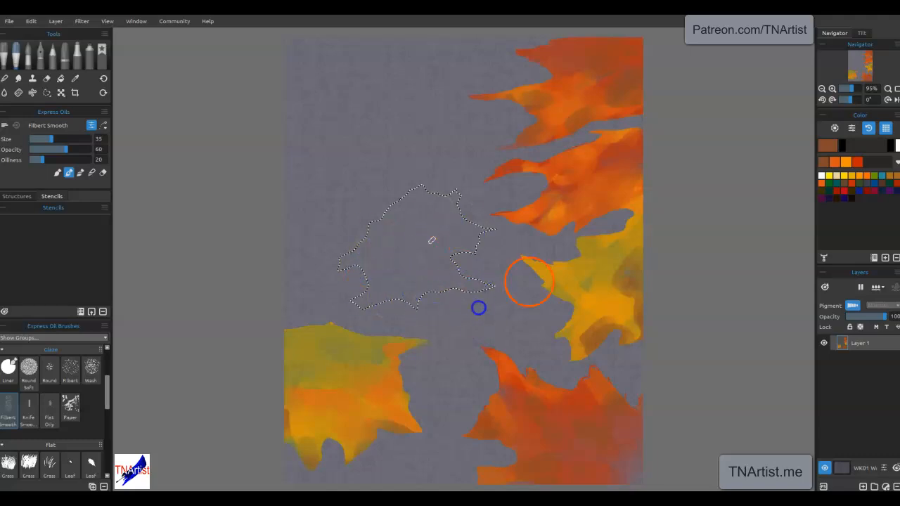
pyautogui.moveTo(432, 240)
pyautogui.mouseDown()
pyautogui.moveTo(456, 247)
pyautogui.moveTo(402, 233)
pyautogui.moveTo(362, 253)
pyautogui.moveTo(408, 293)
pyautogui.mouseUp()
pyautogui.keyDown('alt'); pyautogui.click(573, 172); pyautogui.keyUp('alt')
pyautogui.moveTo(453, 262)
pyautogui.mouseDown()
pyautogui.moveTo(484, 282)
pyautogui.moveTo(448, 197)
pyautogui.moveTo(428, 205)
pyautogui.moveTo(432, 175)
pyautogui.moveTo(409, 208)
pyautogui.moveTo(409, 232)
pyautogui.moveTo(442, 242)
pyautogui.moveTo(442, 281)
pyautogui.moveTo(410, 301)
pyautogui.moveTo(452, 284)
pyautogui.moveTo(469, 288)
pyautogui.moveTo(380, 321)
pyautogui.moveTo(476, 284)
pyautogui.moveTo(484, 247)
pyautogui.moveTo(448, 215)
pyautogui.moveTo(402, 274)
pyautogui.moveTo(379, 292)
pyautogui.mouseUp()
pyautogui.keyDown('alt'); pyautogui.click(383, 411); pyautogui.keyUp('alt')
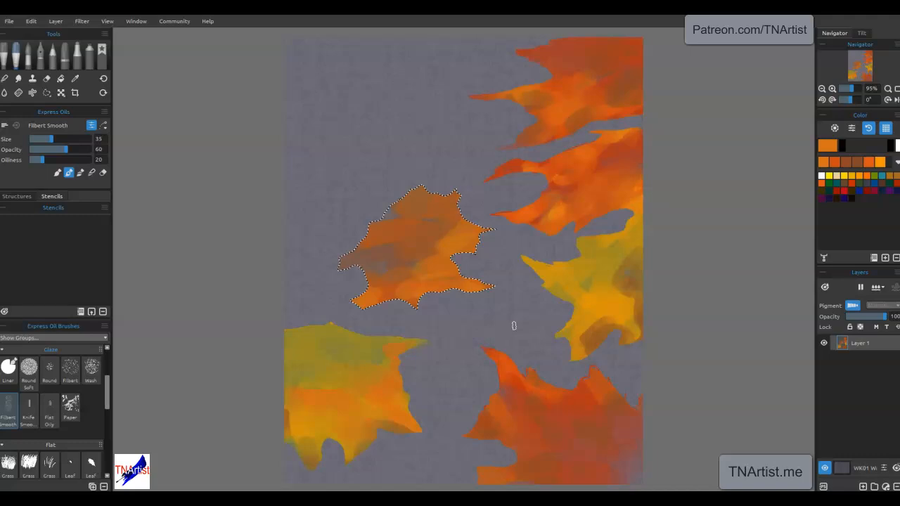
# Step: Sample yellow from the lower-left leaf, clear the selection, and dab small leaves above the lower-left and central leaves
pyautogui.keyDown('alt'); pyautogui.click(351, 338); pyautogui.keyUp('alt')
pyautogui.keyDown('alt'); pyautogui.click(324, 429); pyautogui.keyUp('alt')
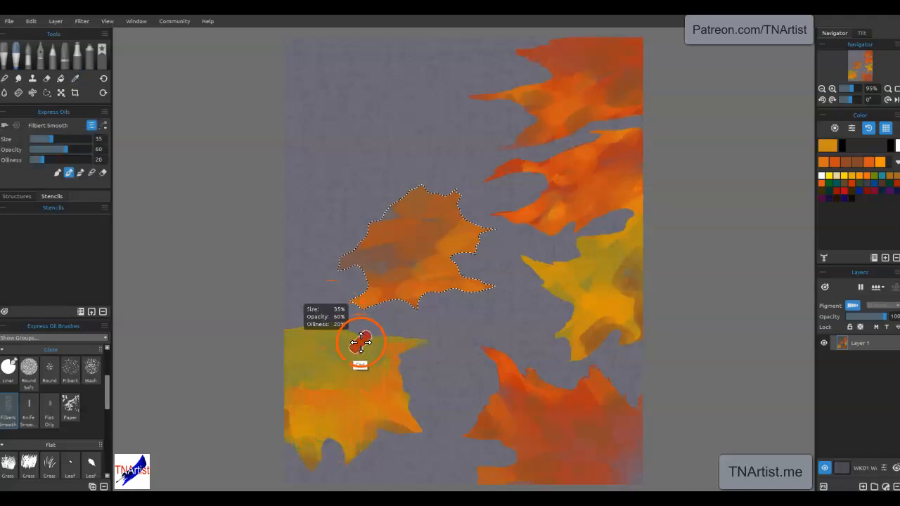
pyautogui.hotkey('ctrl', 'd')
pyautogui.moveTo(333, 305); pyautogui.dragTo(299, 296)
pyautogui.moveTo(336, 190); pyautogui.dragTo(359, 163)
pyautogui.click(395, 155)
pyautogui.click(442, 156)
pyautogui.click(443, 177)
pyautogui.click(465, 167)
# Step: Dab more small yellow-green leaves beside the yellow leaf, between the two lower leaves and along the canvas's bottom edge
pyautogui.moveTo(520, 309); pyautogui.dragTo(529, 346)
pyautogui.moveTo(447, 391); pyautogui.dragTo(455, 389)
pyautogui.moveTo(395, 472); pyautogui.dragTo(400, 478)
pyautogui.moveTo(418, 478)
pyautogui.mouseDown()
pyautogui.moveTo(439, 456)
pyautogui.moveTo(412, 474)
pyautogui.moveTo(444, 466)
pyautogui.moveTo(396, 470)
pyautogui.moveTo(378, 483)
pyautogui.mouseUp()
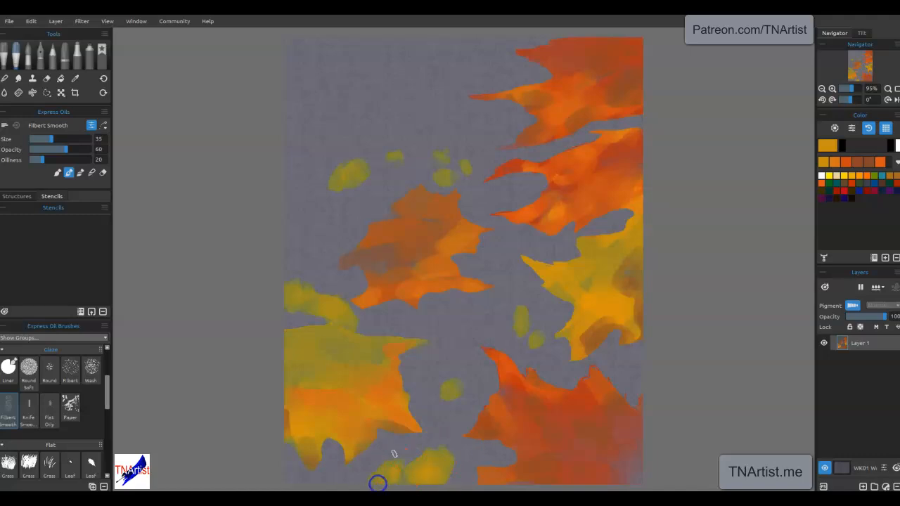
# Step: Touch up the left lobe of the topmost leaf with an orange sampled from that leaf
pyautogui.moveTo(533, 70)
pyautogui.mouseDown()
pyautogui.moveTo(592, 95)
pyautogui.moveTo(508, 88)
pyautogui.moveTo(545, 81)
pyautogui.mouseUp()
pyautogui.keyDown('alt'); pyautogui.click(562, 99); pyautogui.keyUp('alt')
pyautogui.moveTo(538, 81)
pyautogui.mouseDown()
pyautogui.moveTo(519, 82)
pyautogui.moveTo(553, 93)
pyautogui.moveTo(550, 81)
pyautogui.mouseUp()
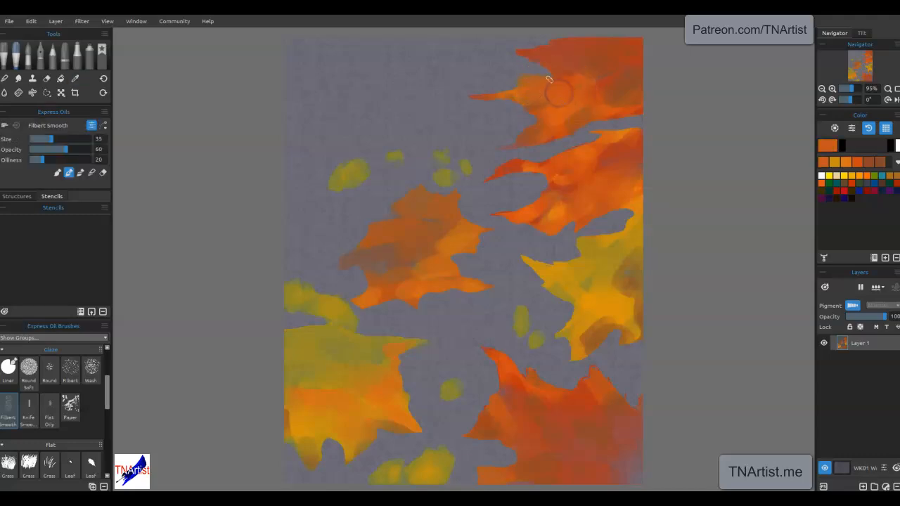
# Step: Reduce the brush size to 9, refine the topmost leaf's pointed edges and draw thin orange veins inside it
pyautogui.press('[')
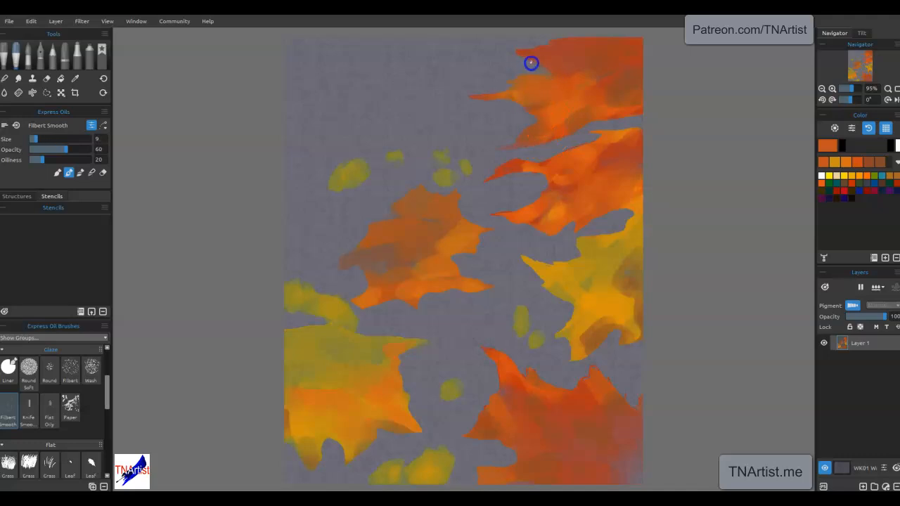
pyautogui.moveTo(544, 69)
pyautogui.mouseDown()
pyautogui.moveTo(554, 77)
pyautogui.moveTo(506, 90)
pyautogui.mouseUp()
pyautogui.moveTo(578, 116)
pyautogui.mouseDown()
pyautogui.moveTo(605, 81)
pyautogui.moveTo(640, 70)
pyautogui.moveTo(636, 62)
pyautogui.moveTo(591, 62)
pyautogui.mouseUp()
pyautogui.moveTo(595, 327); pyautogui.dragTo(613, 282)
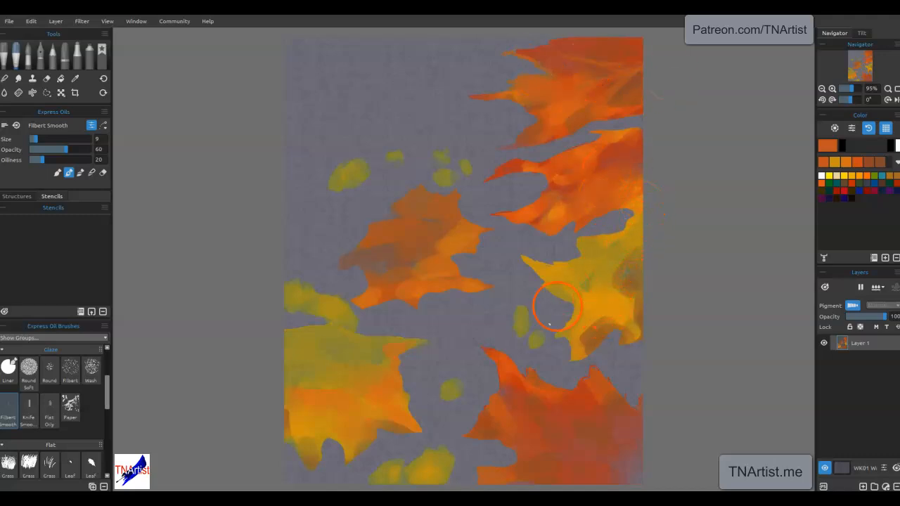
# Step: Draw thin orange veins across the lower-right leaf, converging near its lower edge
pyautogui.moveTo(503, 367)
pyautogui.mouseDown()
pyautogui.moveTo(550, 426)
pyautogui.moveTo(623, 482)
pyautogui.mouseUp()
pyautogui.moveTo(592, 457)
pyautogui.mouseDown()
pyautogui.moveTo(517, 429)
pyautogui.moveTo(603, 469)
pyautogui.moveTo(598, 395)
pyautogui.mouseUp()
pyautogui.moveTo(598, 404)
pyautogui.mouseDown()
pyautogui.moveTo(611, 444)
pyautogui.moveTo(602, 474)
pyautogui.mouseUp()
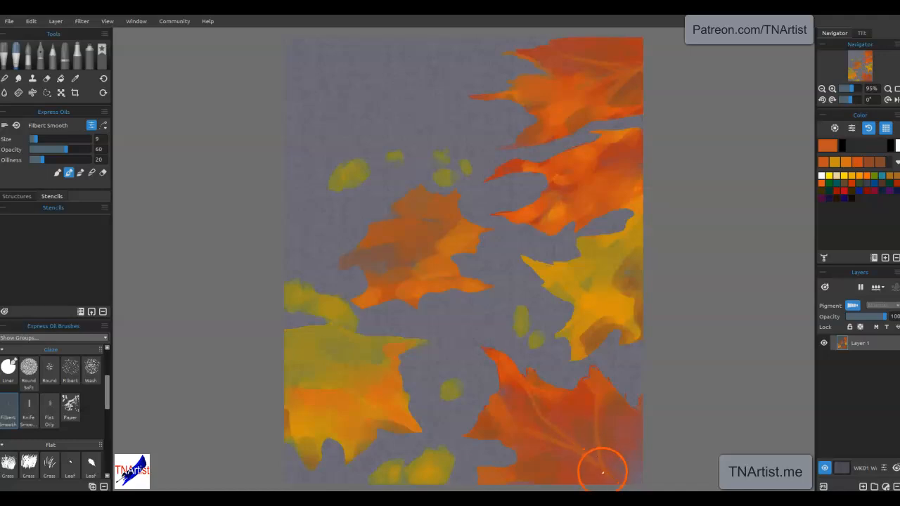
# Step: Sample brown from the yellow leaf and draw thin veins on the yellow, lower-left and central leaves
pyautogui.keyDown('alt'); pyautogui.click(629, 284); pyautogui.keyUp('alt')
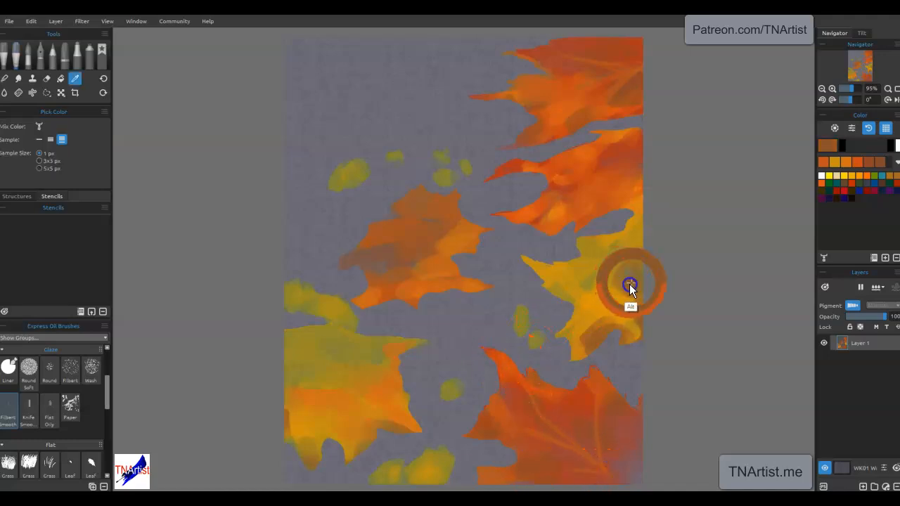
pyautogui.moveTo(629, 281)
pyautogui.mouseDown()
pyautogui.moveTo(572, 283)
pyautogui.moveTo(626, 295)
pyautogui.moveTo(604, 331)
pyautogui.moveTo(573, 336)
pyautogui.moveTo(629, 294)
pyautogui.mouseUp()
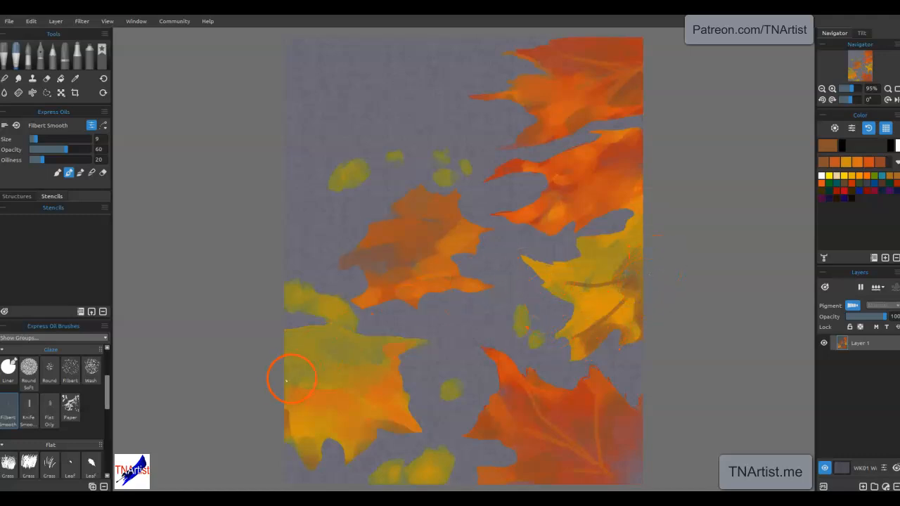
pyautogui.moveTo(325, 378); pyautogui.dragTo(388, 413)
pyautogui.moveTo(286, 388)
pyautogui.mouseDown()
pyautogui.moveTo(307, 394)
pyautogui.moveTo(348, 440)
pyautogui.mouseUp()
pyautogui.moveTo(285, 373); pyautogui.dragTo(350, 362)
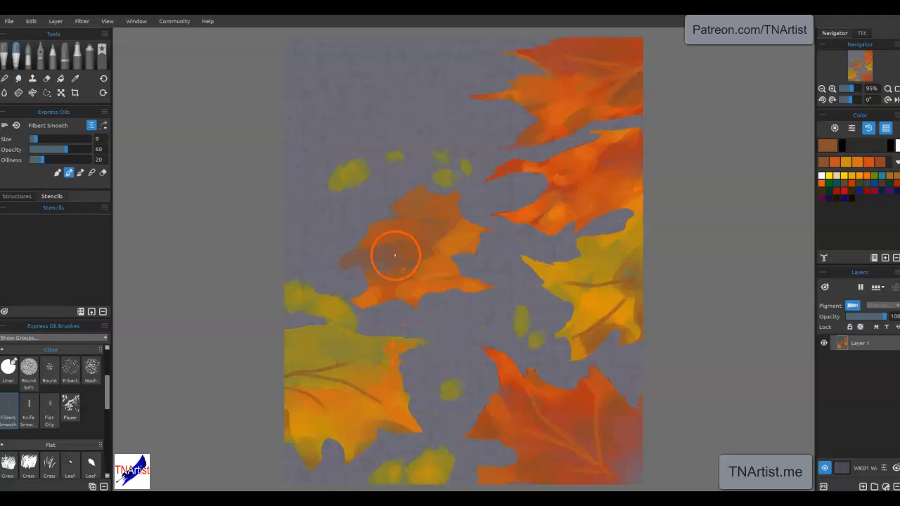
pyautogui.moveTo(398, 255)
pyautogui.mouseDown()
pyautogui.moveTo(473, 252)
pyautogui.moveTo(400, 269)
pyautogui.moveTo(441, 271)
pyautogui.mouseUp()
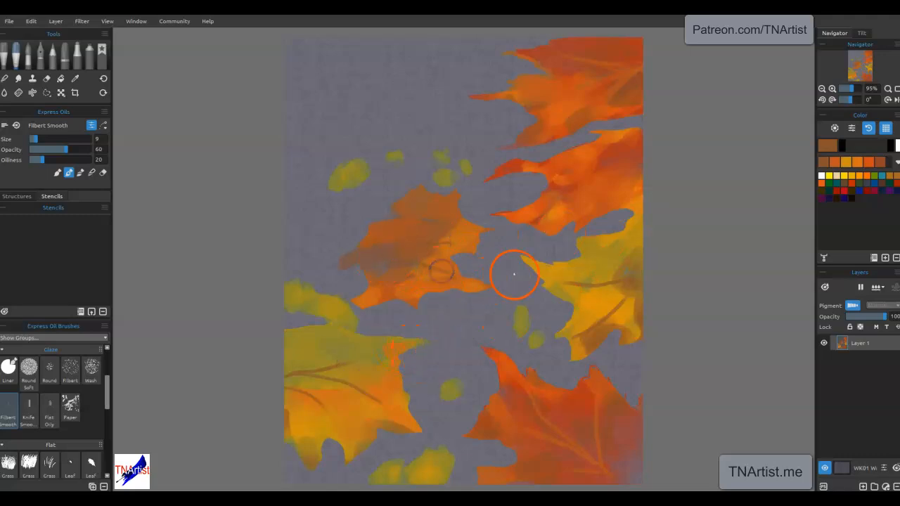
# Step: Switch the brush to its blending mode and soften the brown veins of the yellow leaf
pyautogui.press('n')
pyautogui.moveTo(629, 280)
pyautogui.mouseDown()
pyautogui.moveTo(574, 285)
pyautogui.moveTo(611, 283)
pyautogui.mouseUp()
pyautogui.moveTo(588, 286)
pyautogui.mouseDown()
pyautogui.moveTo(619, 284)
pyautogui.moveTo(585, 289)
pyautogui.moveTo(612, 313)
pyautogui.mouseUp()
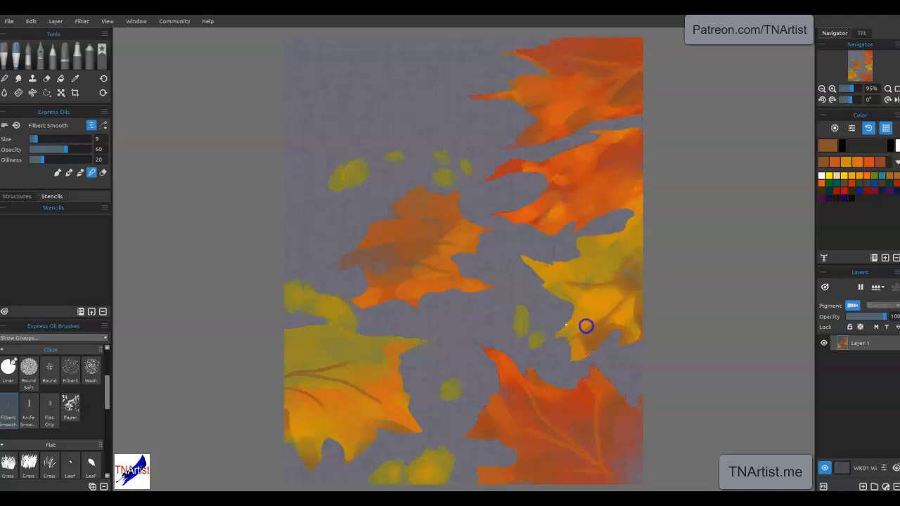
# Step: Blend the veins of the lower-right leaf and the left end of the lower-left leaf's veins into the surrounding paint
pyautogui.moveTo(529, 389)
pyautogui.mouseDown()
pyautogui.moveTo(565, 441)
pyautogui.moveTo(601, 465)
pyautogui.mouseUp()
pyautogui.moveTo(501, 420); pyautogui.dragTo(582, 466)
pyautogui.moveTo(531, 427); pyautogui.dragTo(595, 464)
pyautogui.moveTo(588, 396); pyautogui.dragTo(602, 469)
pyautogui.moveTo(546, 380); pyautogui.dragTo(531, 380)
pyautogui.moveTo(273, 371)
pyautogui.mouseDown()
pyautogui.moveTo(328, 380)
pyautogui.moveTo(277, 370)
pyautogui.moveTo(356, 362)
pyautogui.moveTo(286, 387)
pyautogui.mouseUp()
pyautogui.moveTo(292, 343); pyautogui.dragTo(266, 378)
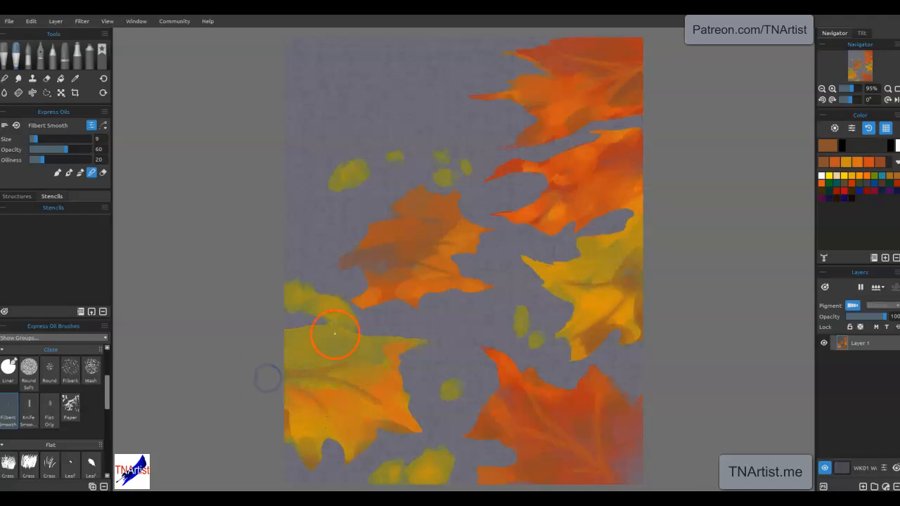
# Step: Blend the veins and colour patches inside the central, topmost and yellow leaves
pyautogui.moveTo(603, 310); pyautogui.dragTo(627, 279)
pyautogui.moveTo(410, 248); pyautogui.dragTo(450, 244)
pyautogui.moveTo(632, 86)
pyautogui.mouseDown()
pyautogui.moveTo(595, 92)
pyautogui.moveTo(641, 68)
pyautogui.moveTo(602, 67)
pyautogui.mouseUp()
pyautogui.moveTo(551, 128); pyautogui.dragTo(591, 115)
pyautogui.moveTo(602, 289)
pyautogui.mouseDown()
pyautogui.moveTo(567, 284)
pyautogui.moveTo(534, 266)
pyautogui.moveTo(569, 274)
pyautogui.mouseUp()
pyautogui.moveTo(620, 307)
pyautogui.mouseDown()
pyautogui.moveTo(576, 340)
pyautogui.moveTo(606, 303)
pyautogui.mouseUp()
# Step: Soften the lower-left leaf's veins and blend the small yellow-green leaf dabs into the background
pyautogui.moveTo(380, 394); pyautogui.dragTo(322, 377)
pyautogui.moveTo(356, 353); pyautogui.dragTo(371, 347)
pyautogui.moveTo(322, 413); pyautogui.dragTo(354, 435)
pyautogui.click(450, 388)
pyautogui.click(302, 297)
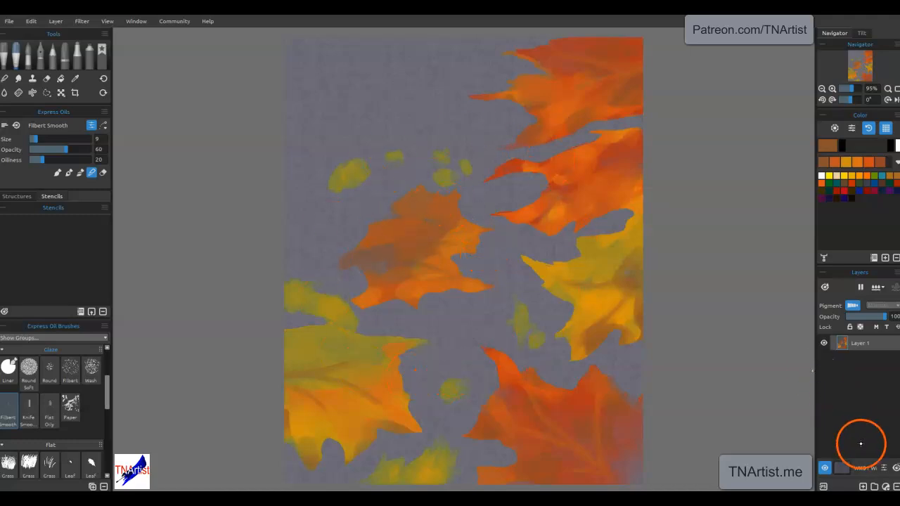
# Step: Add a new layer above Layer 1 and show the ruler controls
pyautogui.click(862, 486)
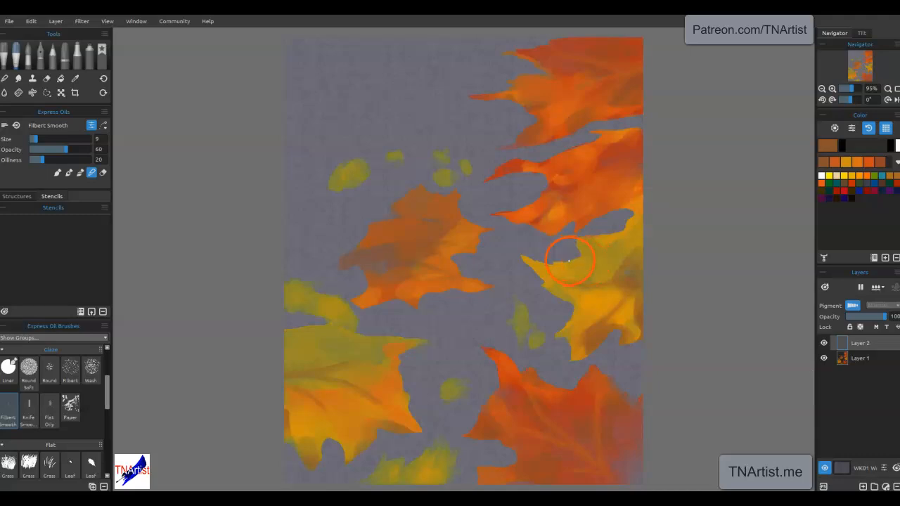
pyautogui.moveTo(567, 268); pyautogui.dragTo(551, 263)
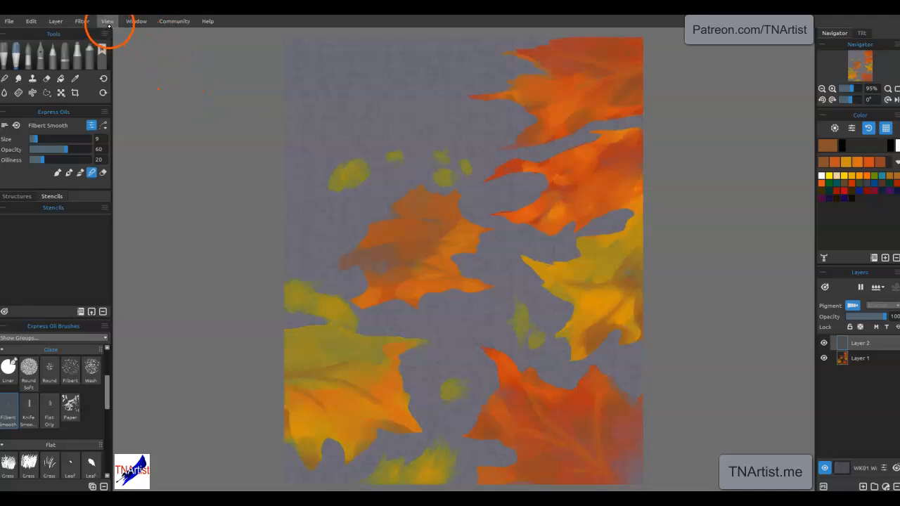
pyautogui.click(135, 21)
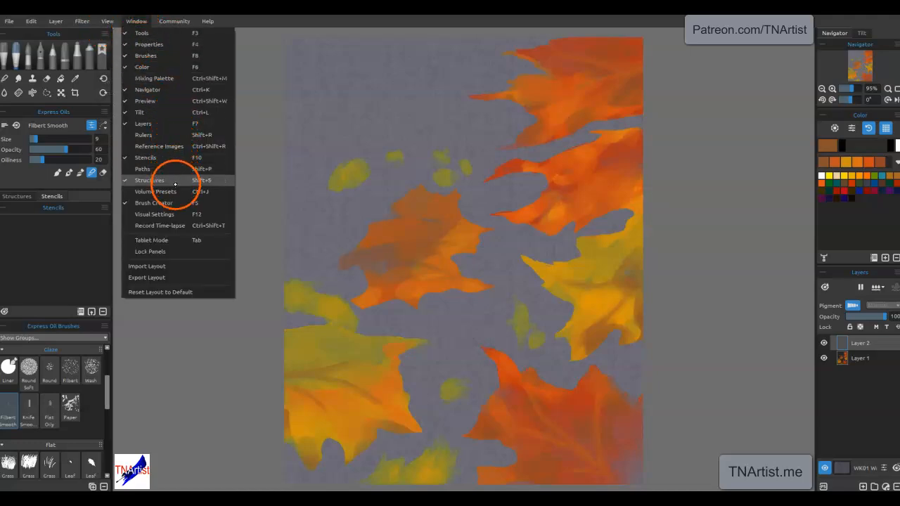
pyautogui.click(159, 134)
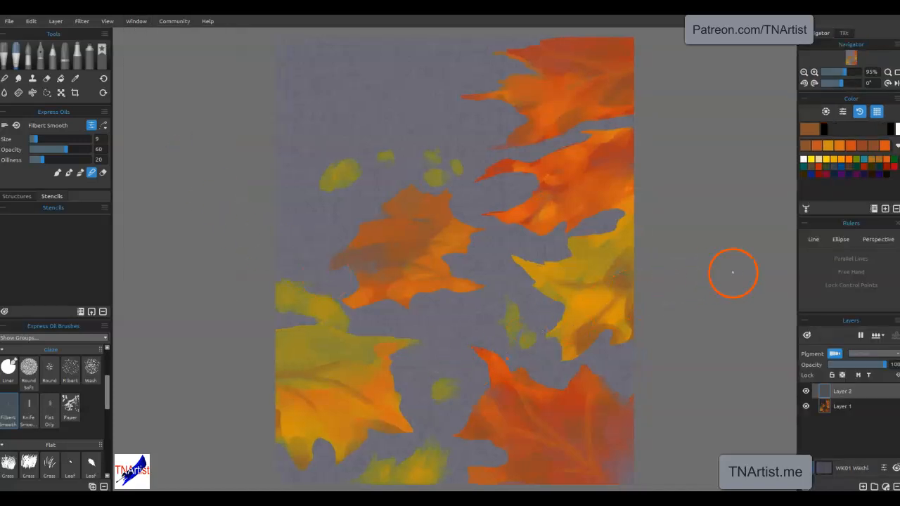
# Step: Enable an ellipse ruler near the canvas centre and shrink it to a small circle
pyautogui.click(838, 239)
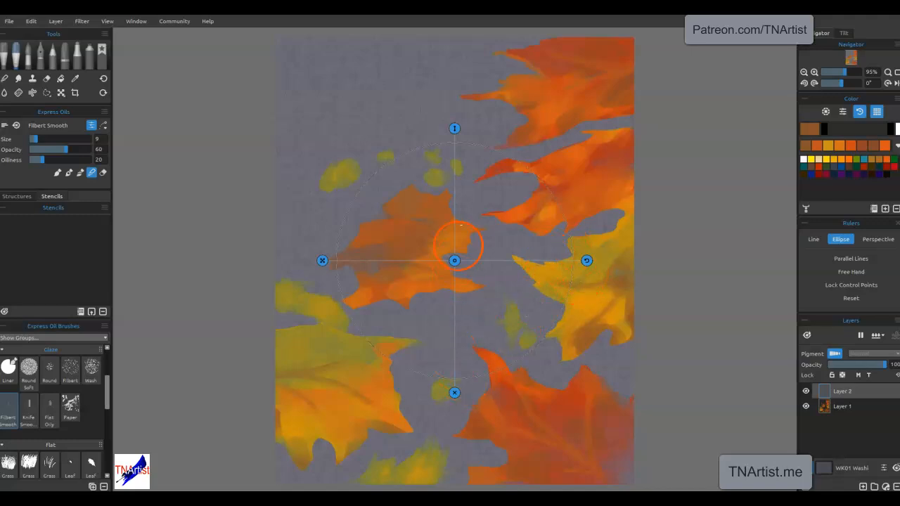
pyautogui.moveTo(455, 131)
pyautogui.mouseDown()
pyautogui.moveTo(456, 176)
pyautogui.moveTo(458, 108)
pyautogui.moveTo(470, 233)
pyautogui.moveTo(465, 126)
pyautogui.mouseUp()
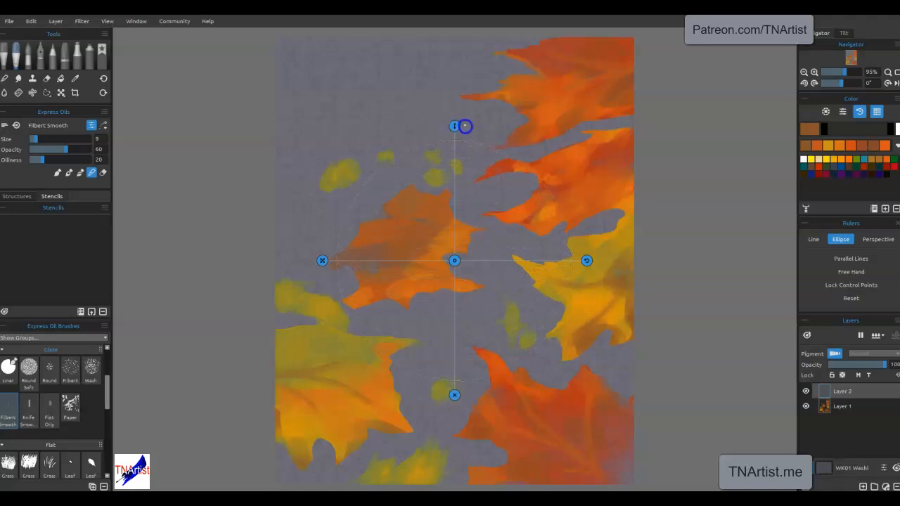
pyautogui.moveTo(322, 261); pyautogui.dragTo(418, 287)
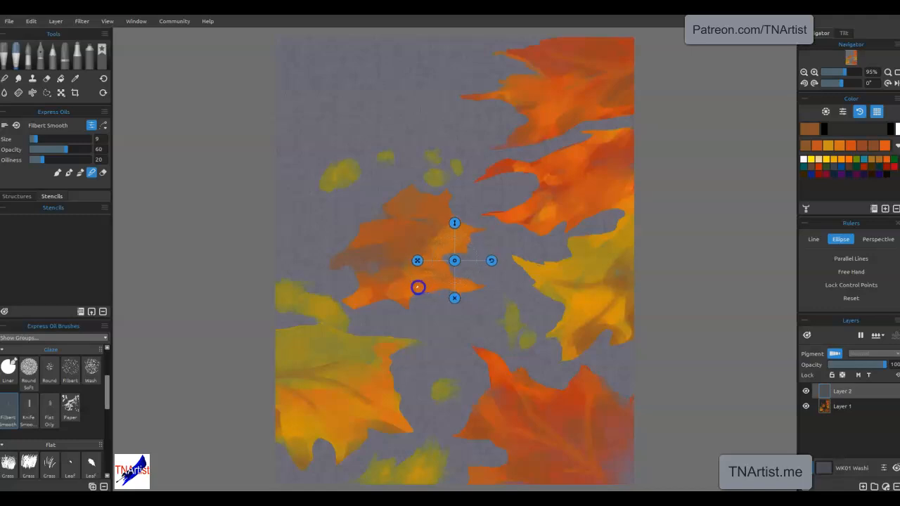
# Step: Position the ellipse ruler over the central orange leaf and set the paint colour to muted teal #618689
pyautogui.moveTo(456, 262); pyautogui.dragTo(440, 252)
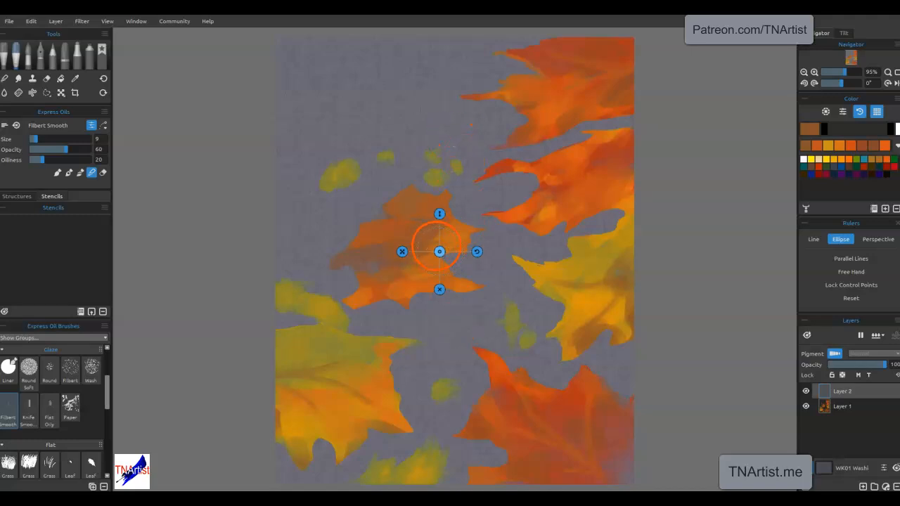
pyautogui.moveTo(440, 252); pyautogui.dragTo(437, 256)
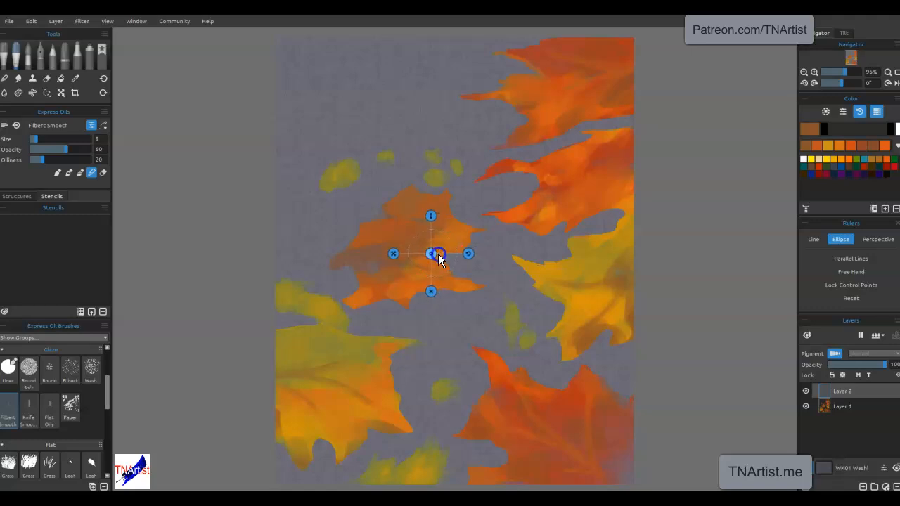
pyautogui.click(813, 129)
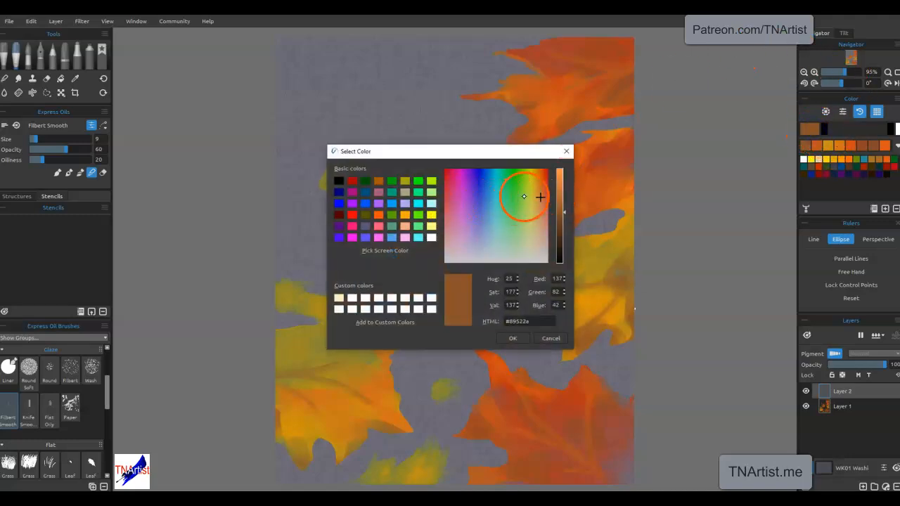
pyautogui.click(495, 197)
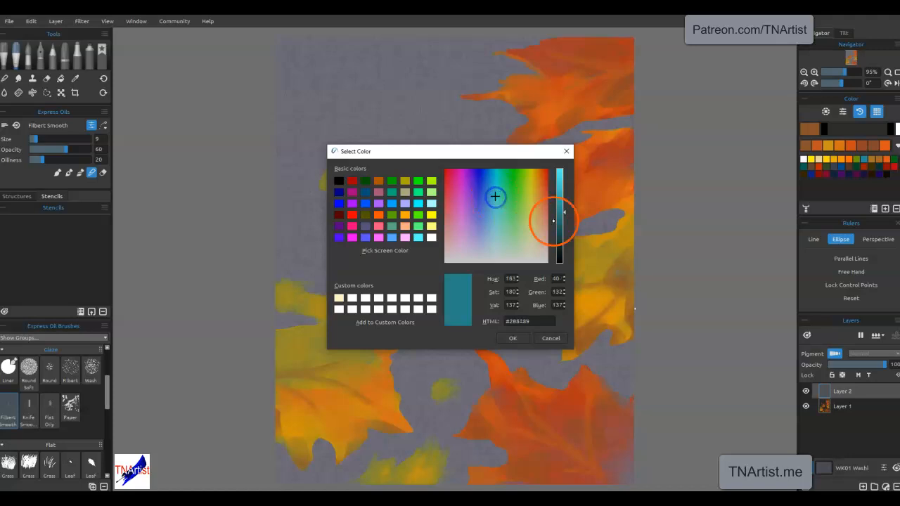
pyautogui.click(495, 218)
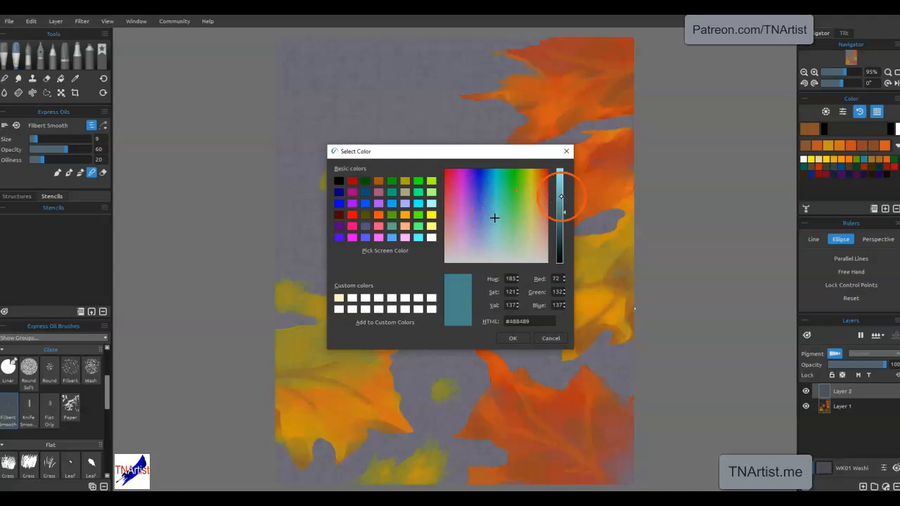
pyautogui.click(496, 237)
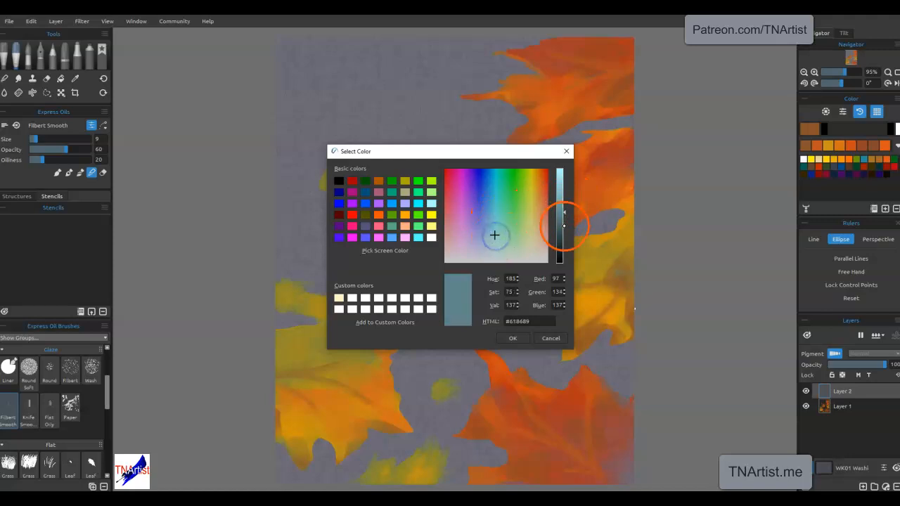
pyautogui.click(514, 339)
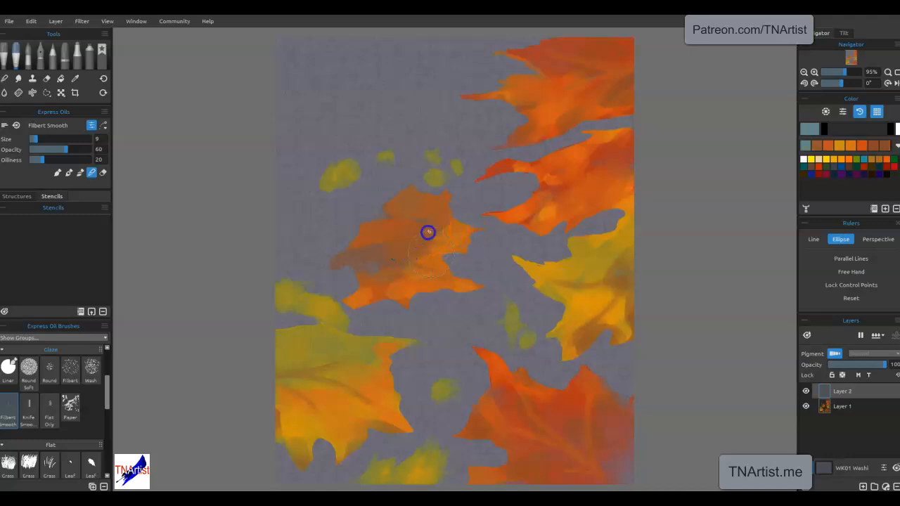
# Step: Paint three small concentric teal rings over the central leaf, enlarging the ellipse ruler for each one
pyautogui.moveTo(449, 246)
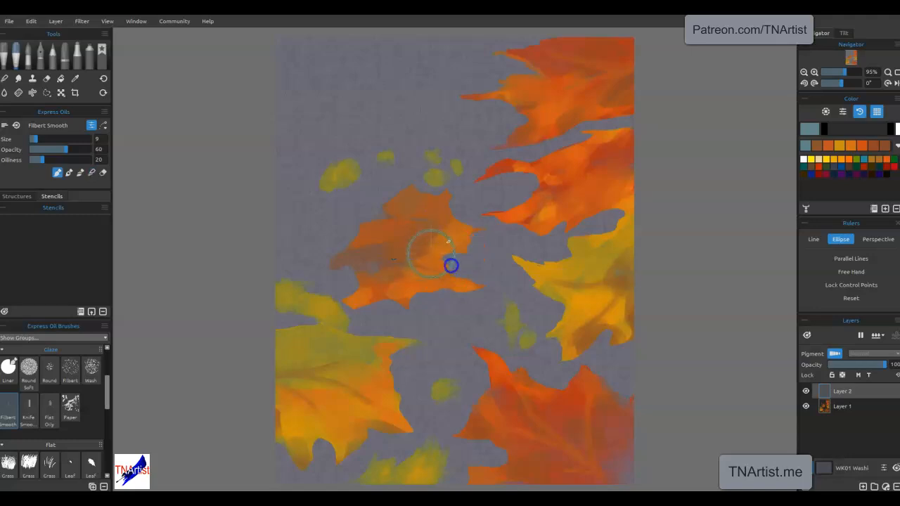
pyautogui.moveTo(434, 277)
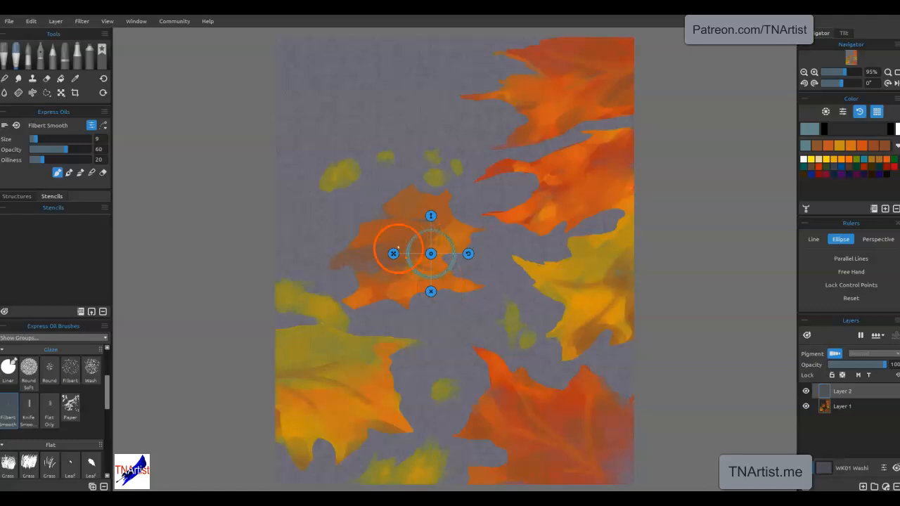
pyautogui.moveTo(393, 254)
pyautogui.mouseDown()
pyautogui.moveTo(394, 262)
pyautogui.moveTo(432, 251)
pyautogui.mouseUp()
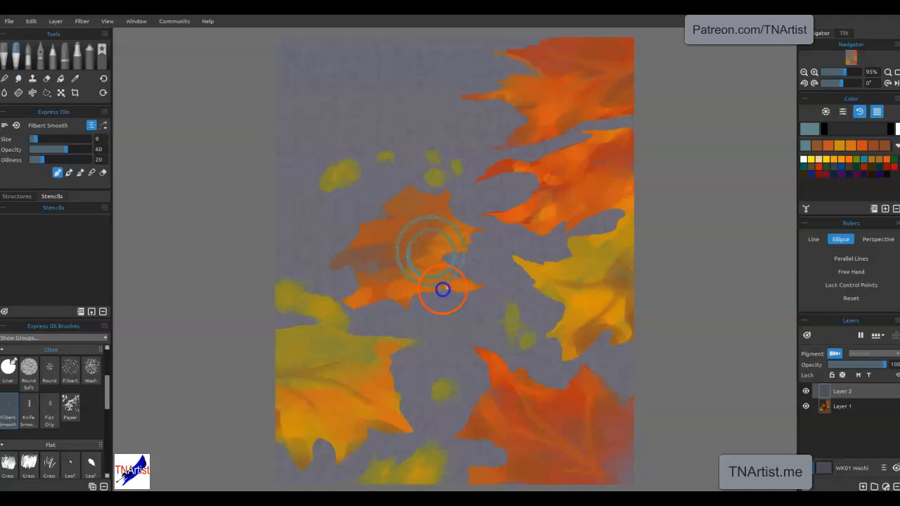
pyautogui.moveTo(383, 251); pyautogui.dragTo(369, 251)
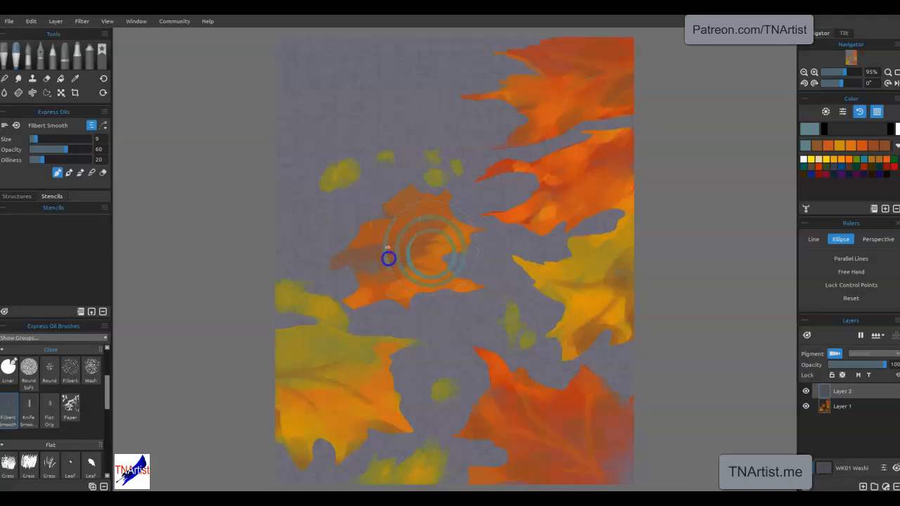
pyautogui.moveTo(379, 242)
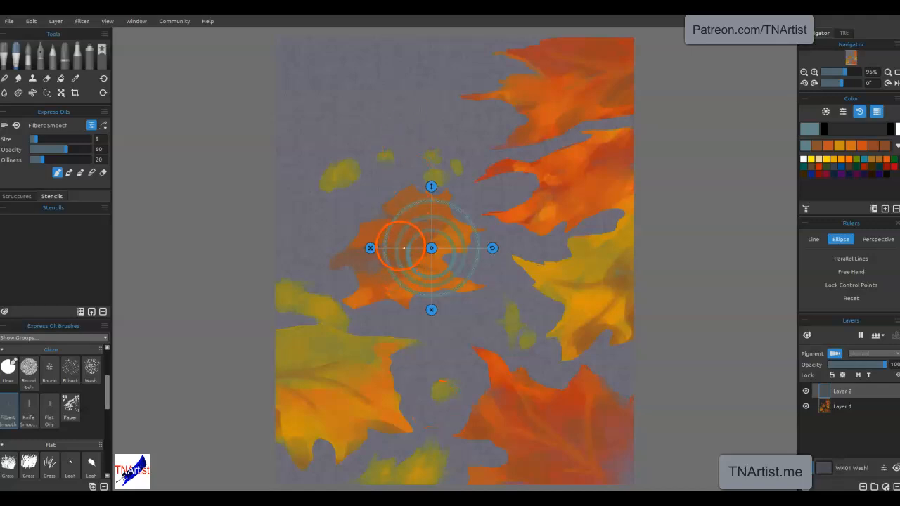
# Step: Widen the ellipse ruler in stages and paint medium teal rings around the central leaf, reaching the surrounding leaves
pyautogui.moveTo(370, 248)
pyautogui.mouseDown()
pyautogui.moveTo(401, 316)
pyautogui.moveTo(385, 202)
pyautogui.moveTo(390, 294)
pyautogui.moveTo(486, 304)
pyautogui.moveTo(432, 315)
pyautogui.moveTo(486, 213)
pyautogui.moveTo(447, 179)
pyautogui.moveTo(473, 207)
pyautogui.moveTo(384, 199)
pyautogui.mouseUp()
pyautogui.moveTo(354, 248); pyautogui.dragTo(326, 248)
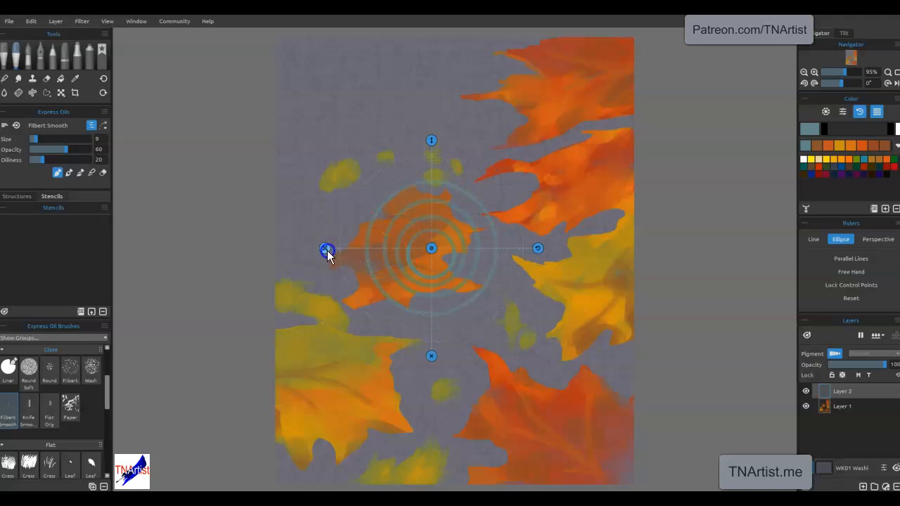
pyautogui.moveTo(429, 156)
pyautogui.mouseDown()
pyautogui.moveTo(406, 342)
pyautogui.moveTo(433, 345)
pyautogui.mouseUp()
pyautogui.moveTo(491, 310)
pyautogui.mouseDown()
pyautogui.moveTo(481, 318)
pyautogui.moveTo(386, 173)
pyautogui.moveTo(424, 369)
pyautogui.mouseUp()
pyautogui.moveTo(328, 250); pyautogui.dragTo(297, 250)
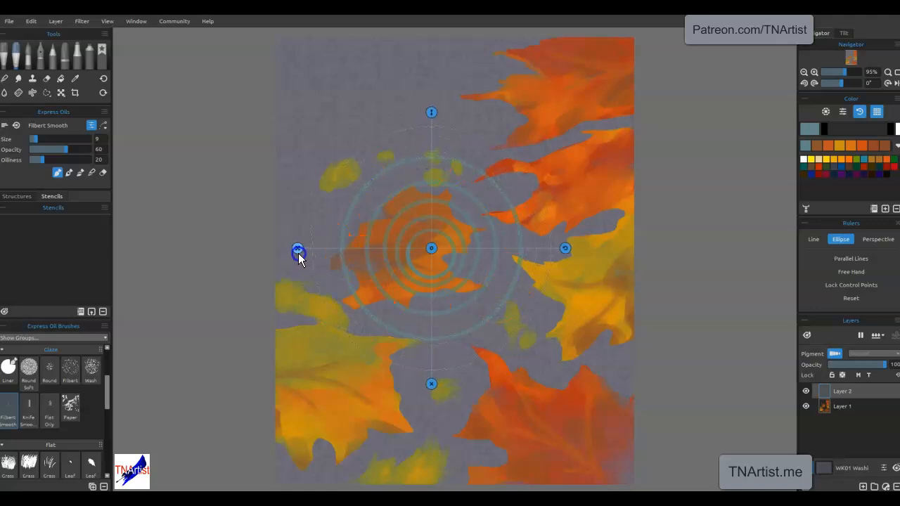
pyautogui.moveTo(336, 172)
pyautogui.mouseDown()
pyautogui.moveTo(365, 353)
pyautogui.moveTo(343, 166)
pyautogui.moveTo(396, 143)
pyautogui.moveTo(351, 169)
pyautogui.moveTo(519, 173)
pyautogui.moveTo(538, 201)
pyautogui.mouseUp()
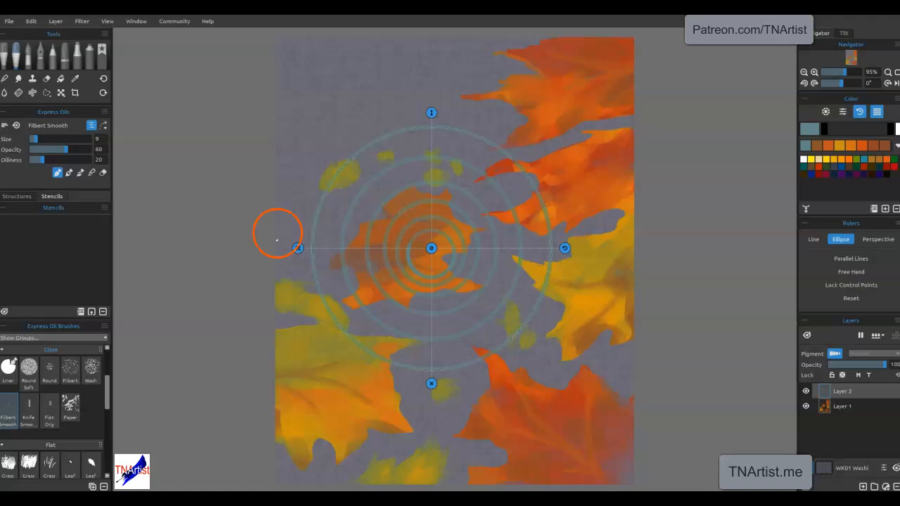
# Step: Paint the outermost teal rings out to the canvas edges with the enlarged ellipse ruler, and turn the ruler off
pyautogui.moveTo(297, 248); pyautogui.dragTo(266, 252)
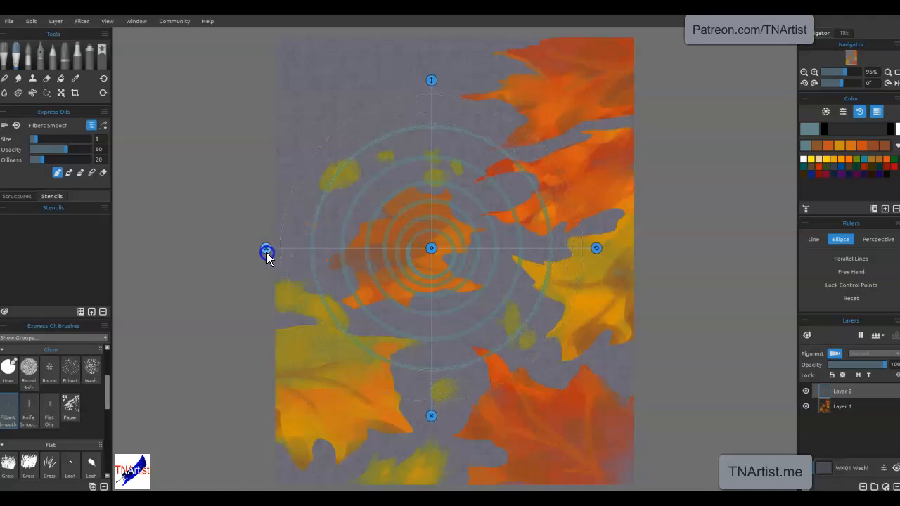
pyautogui.moveTo(298, 225)
pyautogui.mouseDown()
pyautogui.moveTo(299, 190)
pyautogui.moveTo(397, 111)
pyautogui.moveTo(289, 258)
pyautogui.moveTo(362, 120)
pyautogui.moveTo(512, 116)
pyautogui.moveTo(414, 103)
pyautogui.moveTo(575, 254)
pyautogui.moveTo(537, 131)
pyautogui.moveTo(574, 260)
pyautogui.moveTo(529, 361)
pyautogui.moveTo(508, 383)
pyautogui.mouseUp()
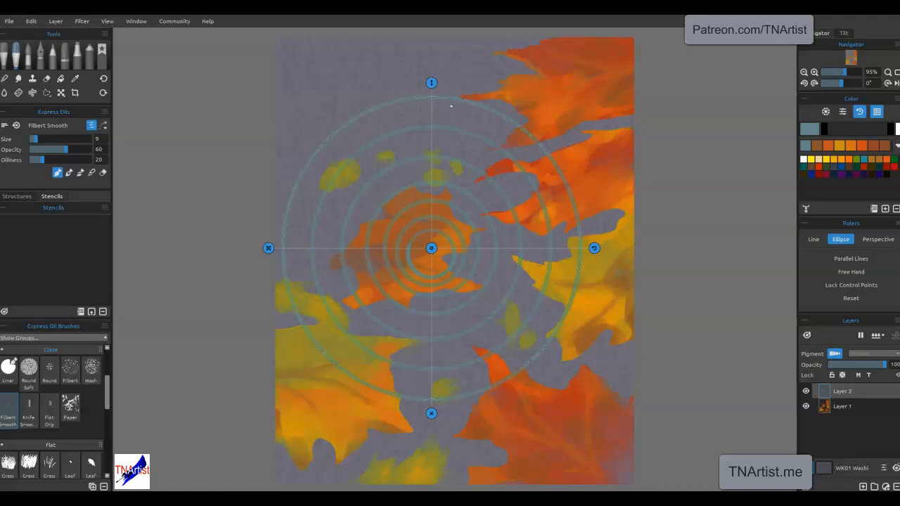
pyautogui.moveTo(265, 250); pyautogui.dragTo(222, 258)
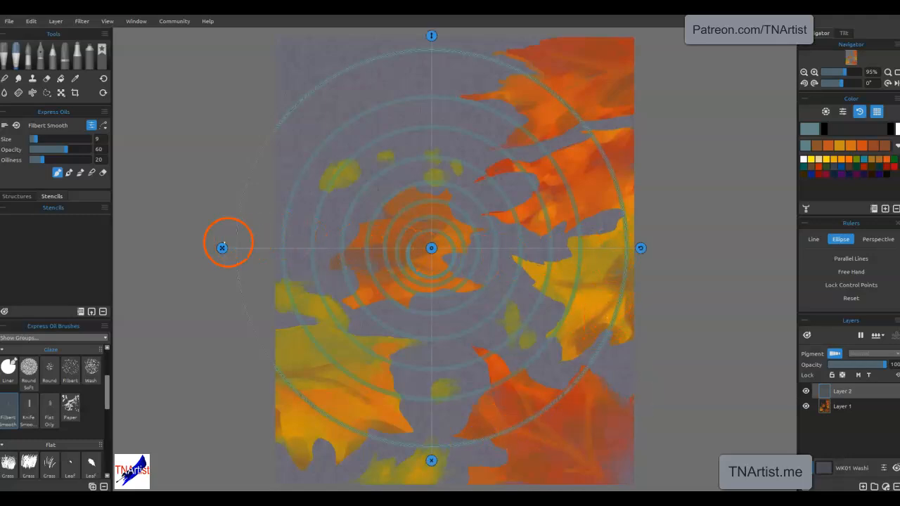
pyautogui.moveTo(222, 248); pyautogui.dragTo(210, 248)
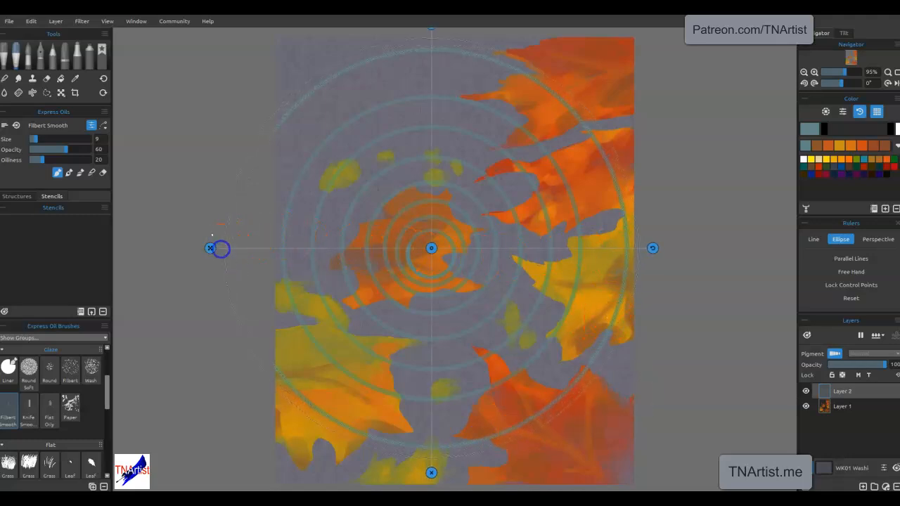
pyautogui.moveTo(210, 249); pyautogui.dragTo(184, 249)
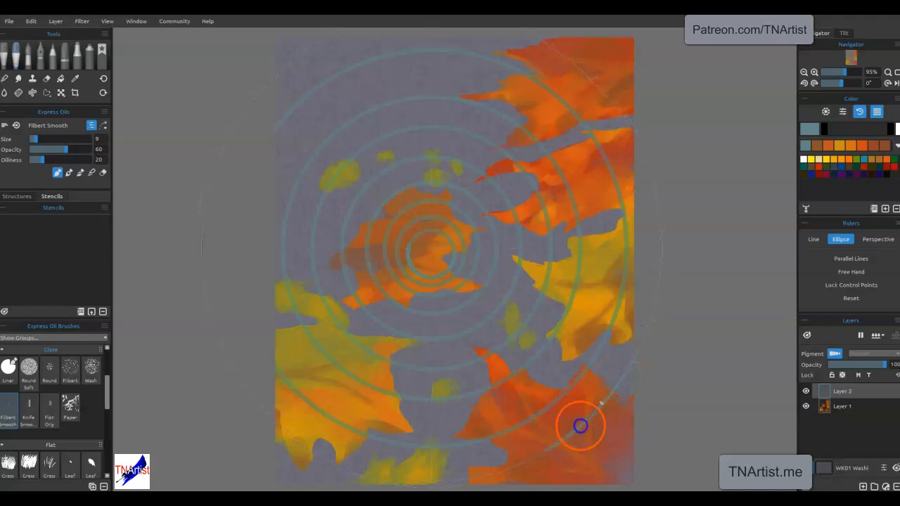
pyautogui.moveTo(247, 373)
pyautogui.mouseDown()
pyautogui.moveTo(399, 453)
pyautogui.moveTo(209, 296)
pyautogui.moveTo(376, 481)
pyautogui.moveTo(481, 472)
pyautogui.moveTo(436, 474)
pyautogui.moveTo(585, 450)
pyautogui.mouseUp()
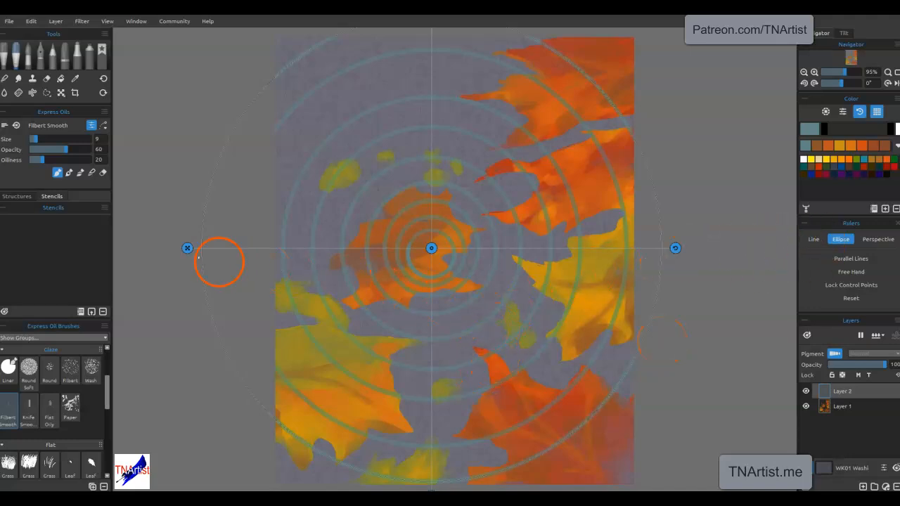
pyautogui.moveTo(186, 249); pyautogui.dragTo(257, 251)
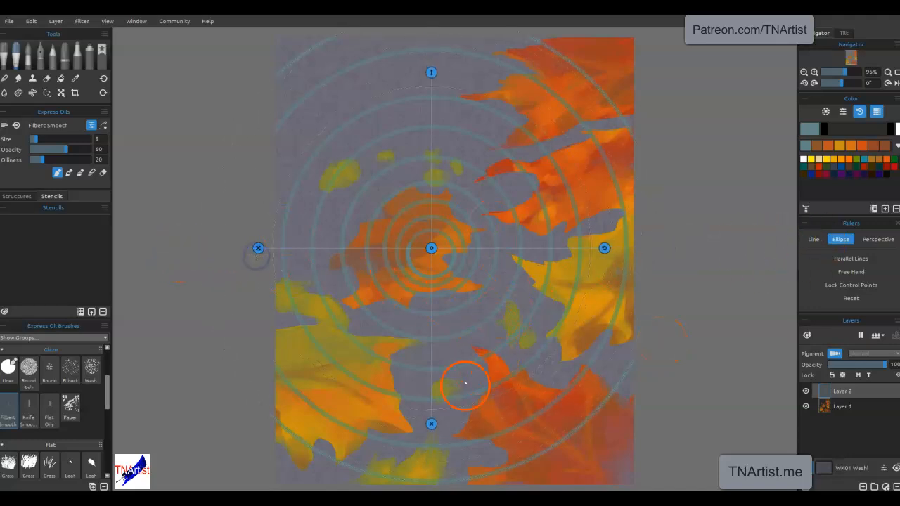
pyautogui.click(431, 423)
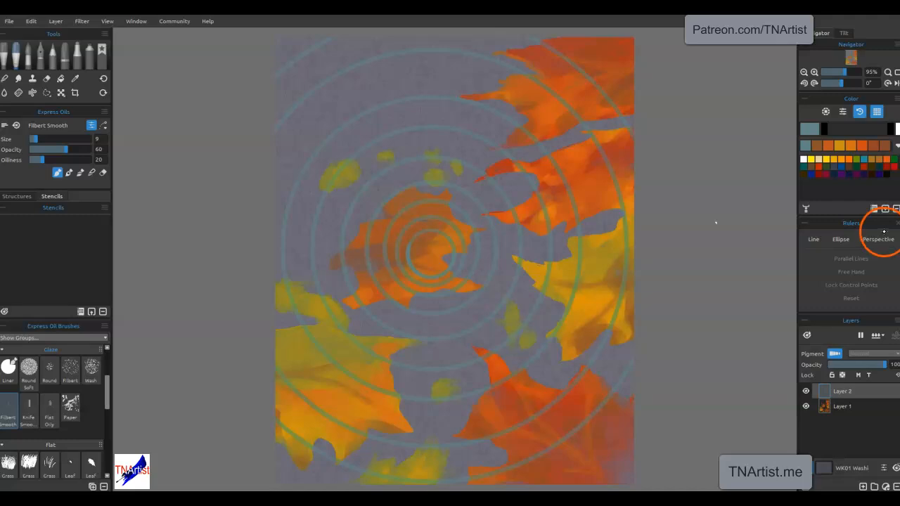
# Step: Rearrange the side panels so Rulers shares a tab group with Color above Layers, and show the colour controls
pyautogui.moveTo(840, 319); pyautogui.dragTo(845, 283)
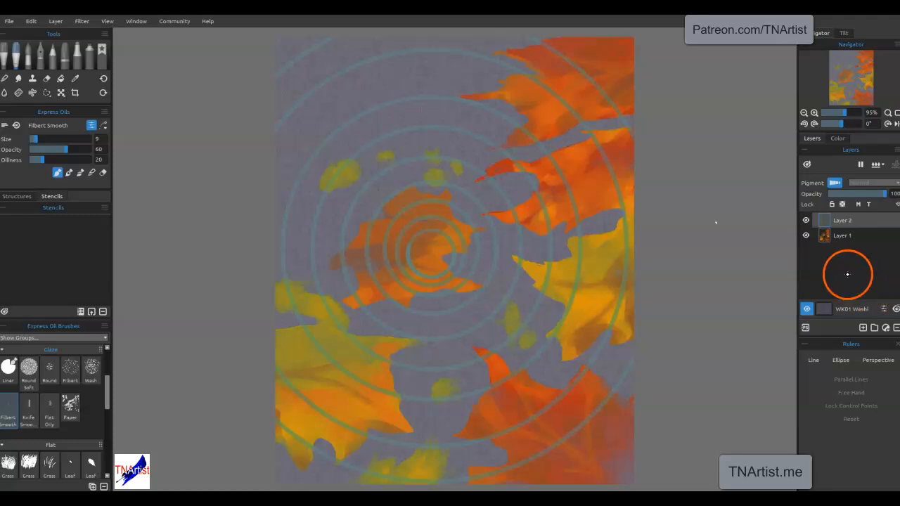
pyautogui.click(811, 138)
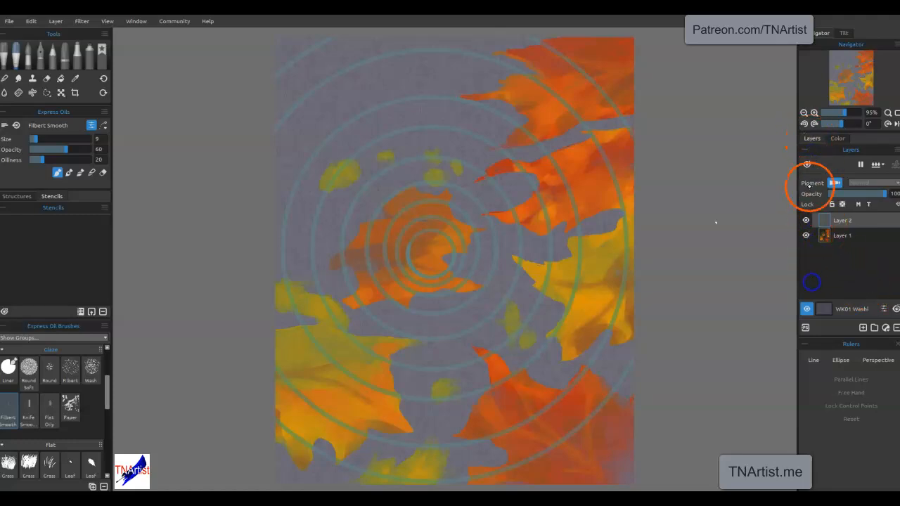
pyautogui.moveTo(829, 147); pyautogui.dragTo(831, 352)
pyautogui.moveTo(837, 410); pyautogui.dragTo(838, 130)
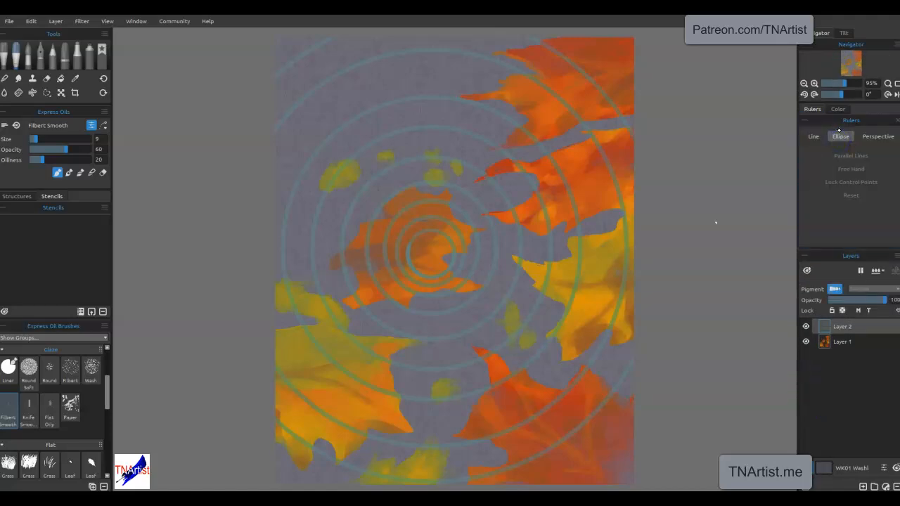
pyautogui.click(839, 111)
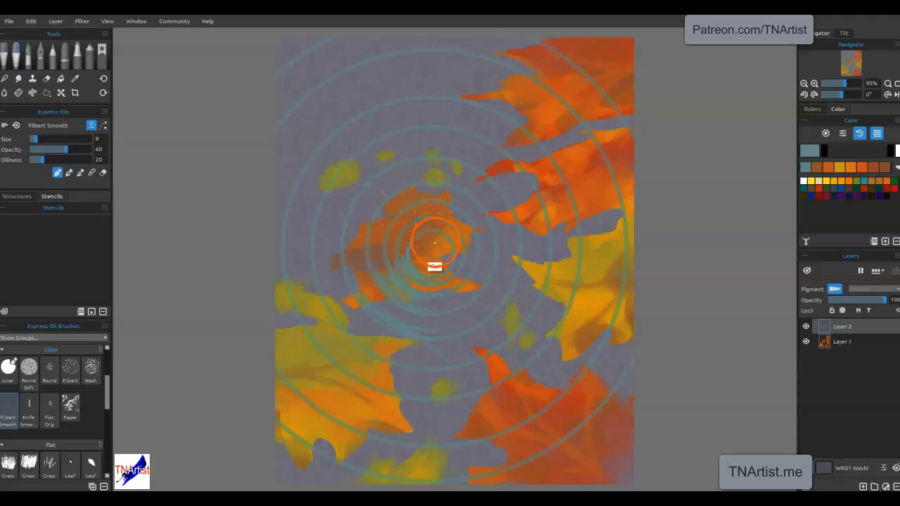
# Step: Undo the last stroke and paint freehand curved teal ripples between the rings over the lower-left leaves
pyautogui.hotkey('ctrl', 'z')
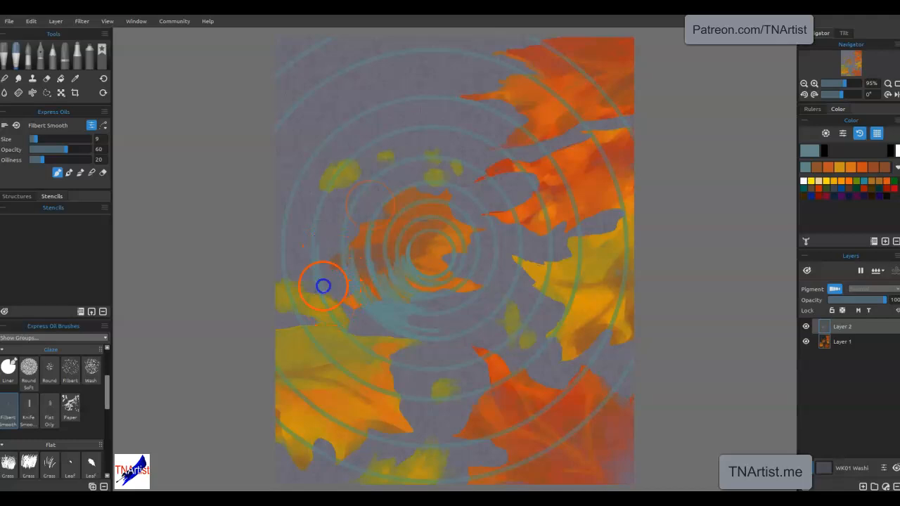
pyautogui.moveTo(330, 279); pyautogui.dragTo(351, 316)
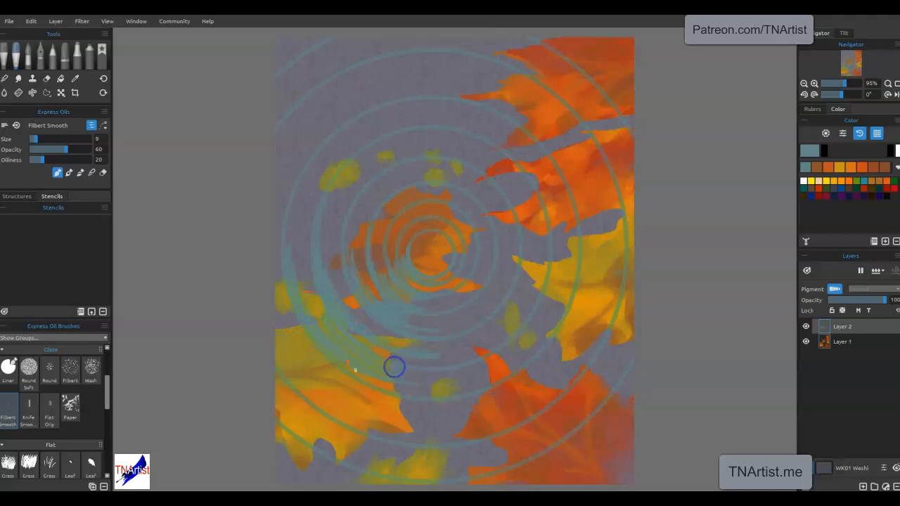
pyautogui.moveTo(284, 294)
pyautogui.mouseDown()
pyautogui.moveTo(298, 350)
pyautogui.moveTo(272, 300)
pyautogui.moveTo(300, 377)
pyautogui.moveTo(323, 388)
pyautogui.mouseUp()
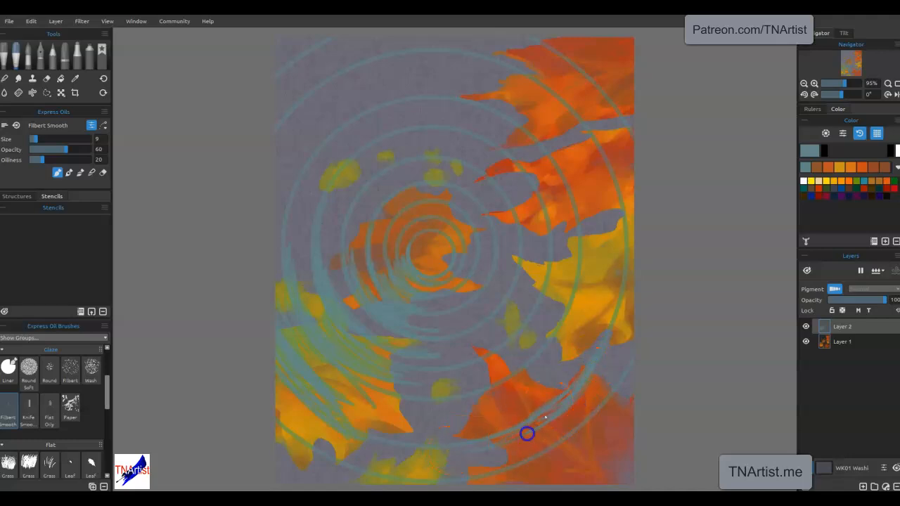
# Step: Paint curved teal ripple strokes along the rings over the lower-right red leaf and beside the yellow leaf
pyautogui.moveTo(607, 326)
pyautogui.mouseDown()
pyautogui.moveTo(566, 399)
pyautogui.moveTo(616, 330)
pyautogui.moveTo(598, 370)
pyautogui.moveTo(560, 426)
pyautogui.mouseUp()
pyautogui.moveTo(603, 392)
pyautogui.mouseDown()
pyautogui.moveTo(586, 431)
pyautogui.moveTo(614, 387)
pyautogui.moveTo(571, 440)
pyautogui.moveTo(561, 446)
pyautogui.moveTo(610, 400)
pyautogui.moveTo(517, 464)
pyautogui.mouseUp()
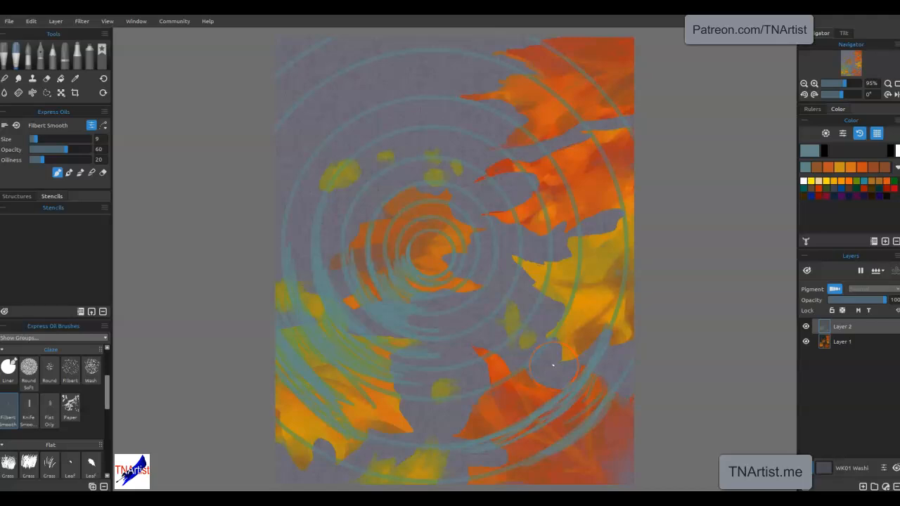
pyautogui.moveTo(516, 270)
pyautogui.mouseDown()
pyautogui.moveTo(502, 300)
pyautogui.moveTo(470, 325)
pyautogui.mouseUp()
pyautogui.moveTo(545, 246); pyautogui.dragTo(537, 285)
pyautogui.moveTo(554, 332); pyautogui.dragTo(546, 340)
pyautogui.moveTo(575, 285); pyautogui.dragTo(543, 353)
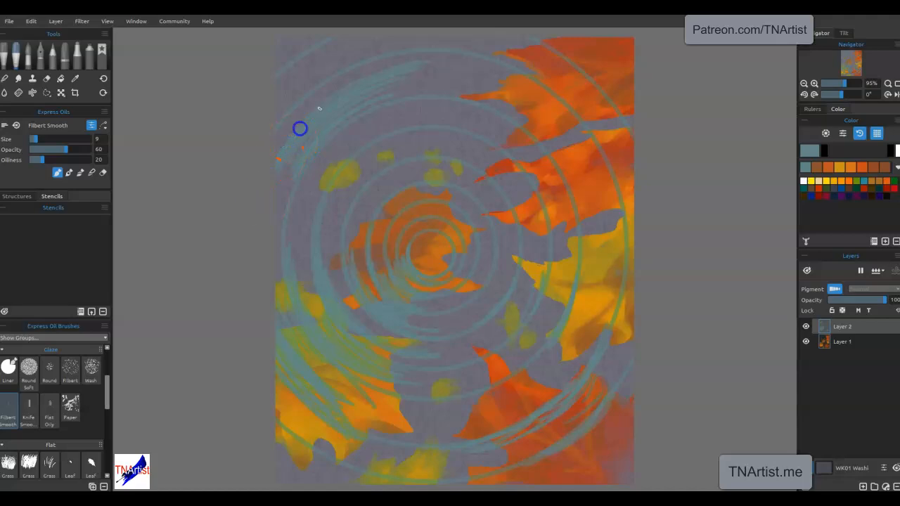
# Step: Thicken the upper-left arc of the large ring with long curved teal strokes from the top centre to the canvas's left edge
pyautogui.moveTo(432, 61); pyautogui.dragTo(271, 157)
pyautogui.moveTo(429, 52); pyautogui.dragTo(282, 127)
pyautogui.moveTo(302, 102); pyautogui.dragTo(487, 61)
pyautogui.moveTo(338, 77)
pyautogui.mouseDown()
pyautogui.moveTo(378, 62)
pyautogui.moveTo(477, 67)
pyautogui.mouseUp()
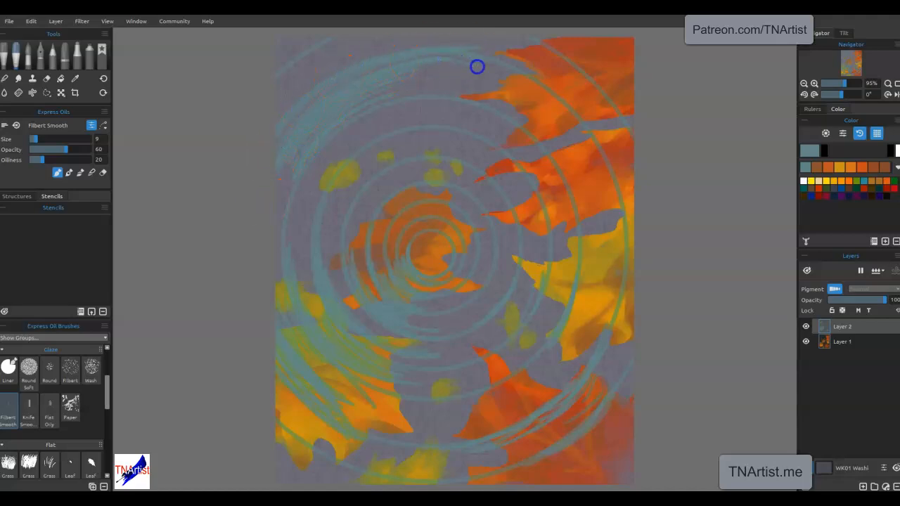
pyautogui.moveTo(416, 45)
pyautogui.mouseDown()
pyautogui.moveTo(343, 60)
pyautogui.moveTo(263, 120)
pyautogui.mouseUp()
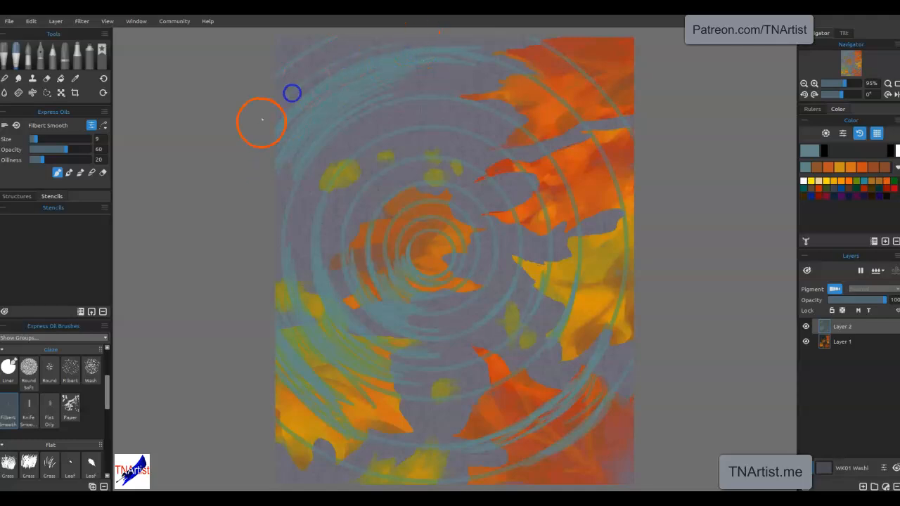
# Step: Fill the canvas's upper-left corner outside the large ring with curved teal strokes
pyautogui.moveTo(378, 45)
pyautogui.mouseDown()
pyautogui.moveTo(289, 79)
pyautogui.moveTo(364, 37)
pyautogui.moveTo(312, 57)
pyautogui.moveTo(239, 133)
pyautogui.mouseUp()
pyautogui.moveTo(372, 35)
pyautogui.mouseDown()
pyautogui.moveTo(321, 53)
pyautogui.moveTo(256, 102)
pyautogui.moveTo(378, 32)
pyautogui.moveTo(286, 68)
pyautogui.moveTo(257, 102)
pyautogui.moveTo(403, 35)
pyautogui.moveTo(268, 96)
pyautogui.moveTo(389, 31)
pyautogui.moveTo(246, 116)
pyautogui.mouseUp()
pyautogui.moveTo(387, 31); pyautogui.dragTo(237, 118)
pyautogui.moveTo(360, 27); pyautogui.dragTo(242, 90)
pyautogui.moveTo(316, 35); pyautogui.dragTo(246, 75)
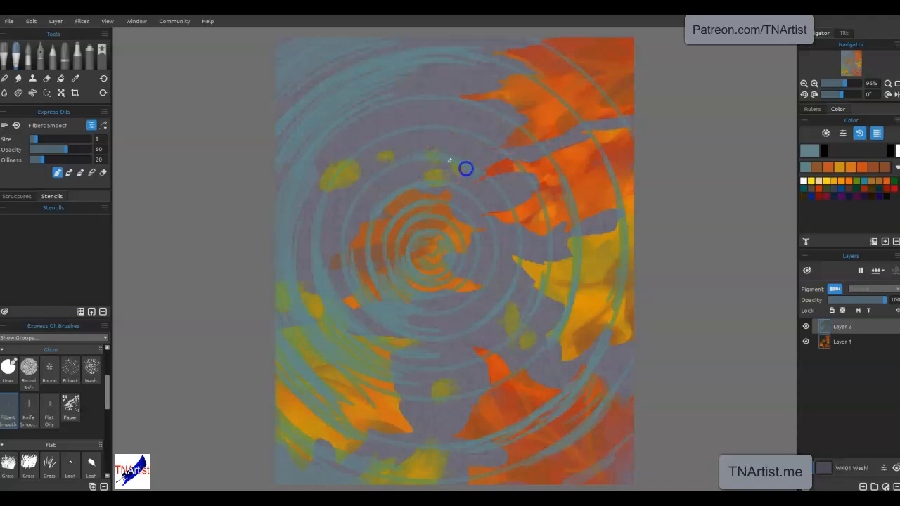
# Step: Erase sections of the teal rings between the central leaf and the leaves along the canvas's right side
pyautogui.moveTo(426, 134)
pyautogui.mouseDown()
pyautogui.moveTo(516, 147)
pyautogui.moveTo(486, 141)
pyautogui.moveTo(536, 181)
pyautogui.mouseUp()
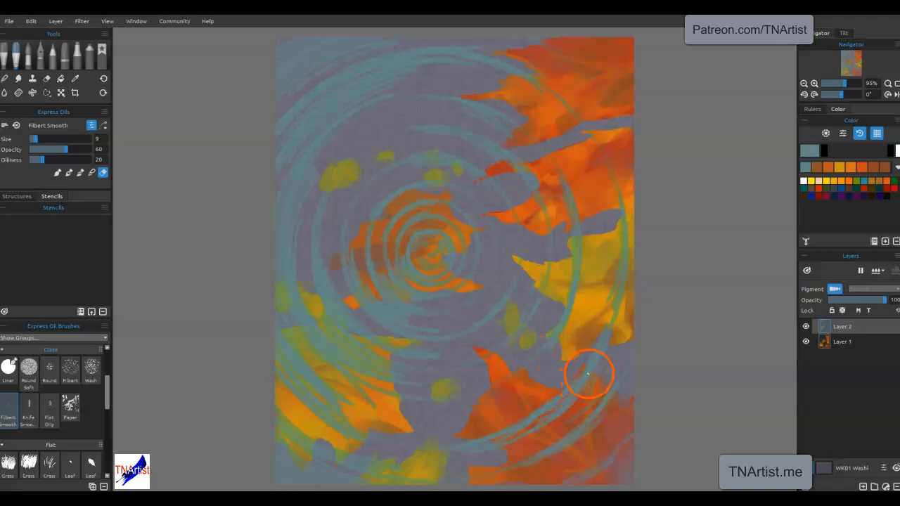
pyautogui.moveTo(588, 371); pyautogui.dragTo(567, 325)
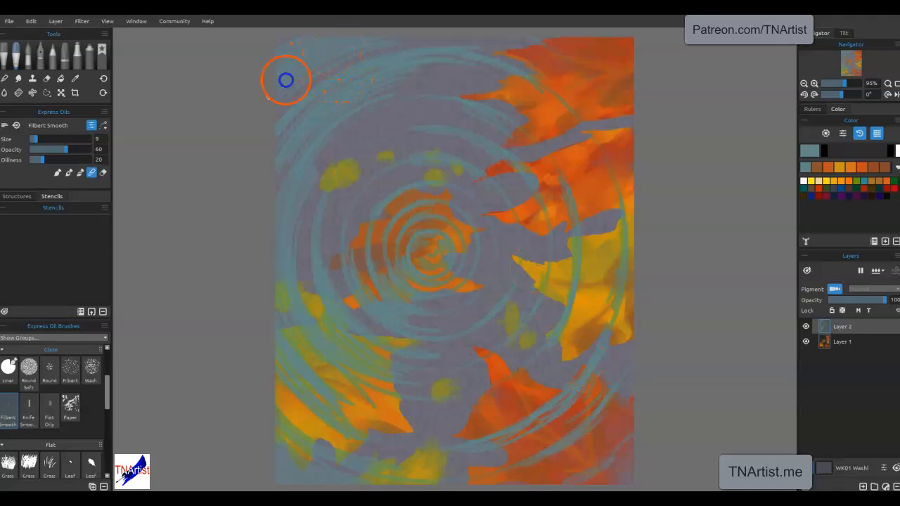
# Step: Blend the teal ripple strokes along the canvas's left side and over the lower-left and lower-right leaves
pyautogui.moveTo(394, 53); pyautogui.dragTo(412, 51)
pyautogui.moveTo(297, 191)
pyautogui.mouseDown()
pyautogui.moveTo(265, 173)
pyautogui.moveTo(303, 355)
pyautogui.mouseUp()
pyautogui.moveTo(313, 428); pyautogui.dragTo(349, 439)
pyautogui.moveTo(285, 391); pyautogui.dragTo(370, 451)
pyautogui.moveTo(498, 442); pyautogui.dragTo(596, 363)
pyautogui.moveTo(527, 444)
pyautogui.mouseDown()
pyautogui.moveTo(585, 401)
pyautogui.moveTo(617, 359)
pyautogui.mouseUp()
pyautogui.moveTo(568, 430); pyautogui.dragTo(591, 411)
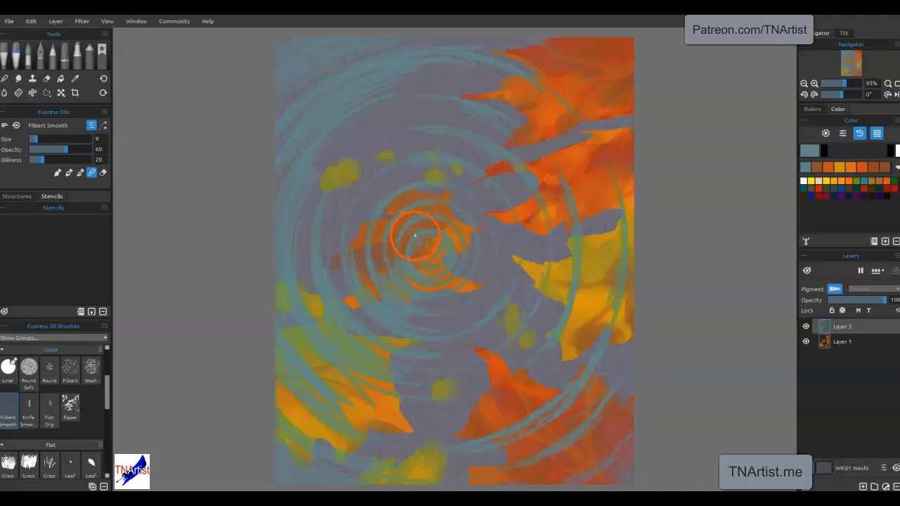
# Step: Blend the small teal rings over and around the central orange leaf
pyautogui.moveTo(406, 267)
pyautogui.mouseDown()
pyautogui.moveTo(418, 237)
pyautogui.moveTo(413, 250)
pyautogui.moveTo(450, 239)
pyautogui.moveTo(436, 233)
pyautogui.moveTo(450, 215)
pyautogui.moveTo(416, 213)
pyautogui.moveTo(441, 208)
pyautogui.moveTo(458, 224)
pyautogui.moveTo(461, 215)
pyautogui.moveTo(443, 204)
pyautogui.moveTo(466, 205)
pyautogui.mouseUp()
pyautogui.moveTo(385, 207)
pyautogui.mouseDown()
pyautogui.moveTo(372, 263)
pyautogui.moveTo(380, 288)
pyautogui.mouseUp()
pyautogui.moveTo(398, 176); pyautogui.dragTo(357, 245)
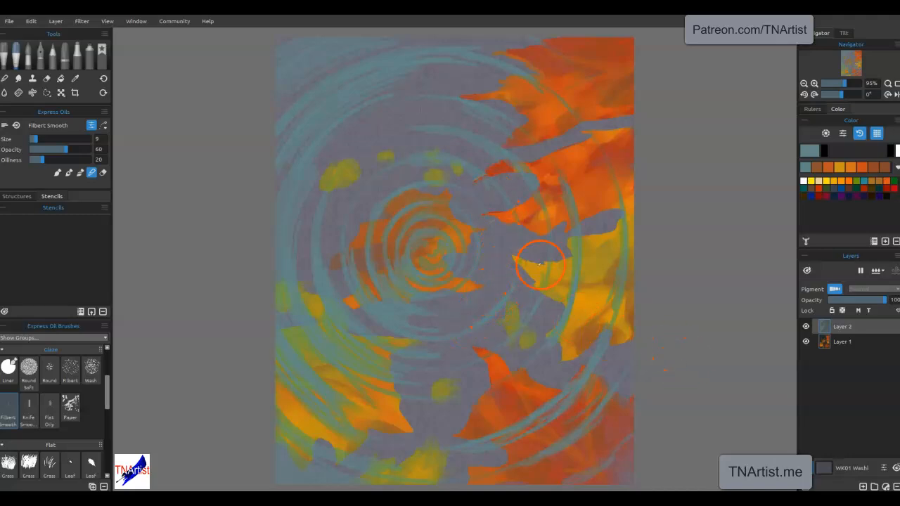
# Step: Add a new layer and move it beneath Layer 1
pyautogui.click(853, 343)
pyautogui.click(863, 486)
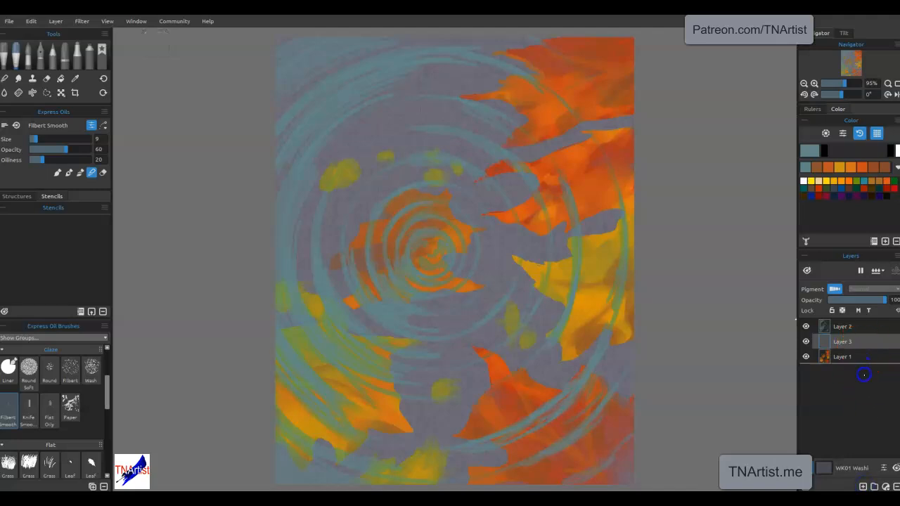
pyautogui.moveTo(864, 375); pyautogui.dragTo(869, 369)
pyautogui.click(835, 361)
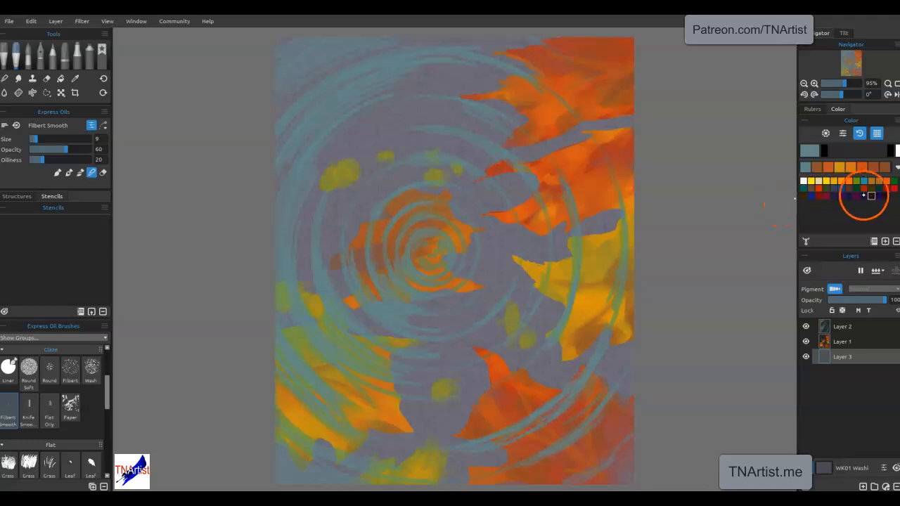
# Step: Choose a dark brown swatch and darken it further in the colour picker
pyautogui.click(804, 196)
pyautogui.click(814, 152)
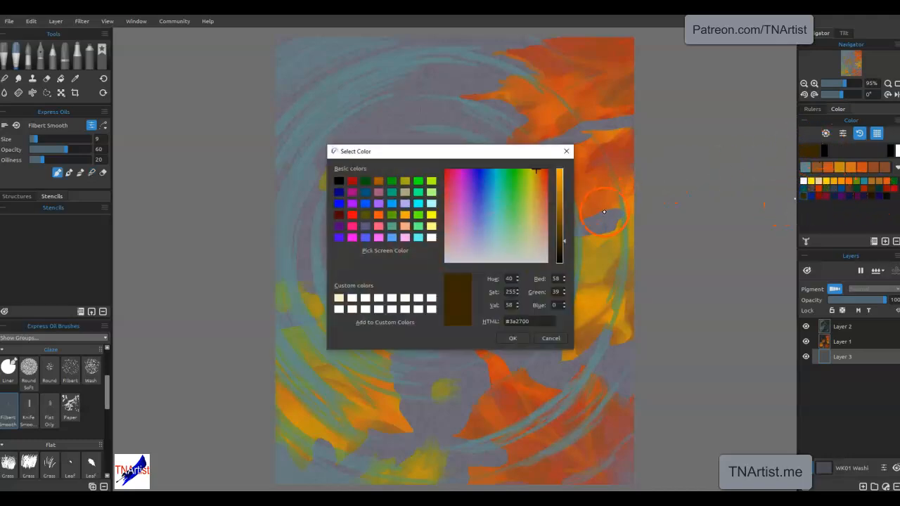
pyautogui.click(564, 251)
pyautogui.click(523, 338)
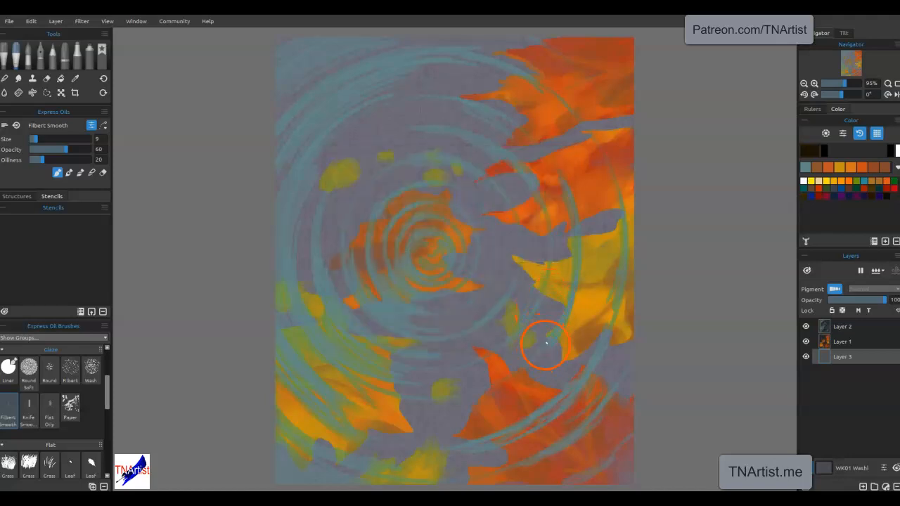
# Step: Paint curved near-black background strokes with the Knife Smooth 2 brush in the lower centre and bottom gaps between the leaves
pyautogui.moveTo(513, 325)
pyautogui.mouseDown()
pyautogui.moveTo(482, 346)
pyautogui.moveTo(500, 322)
pyautogui.moveTo(476, 356)
pyautogui.moveTo(504, 325)
pyautogui.mouseUp()
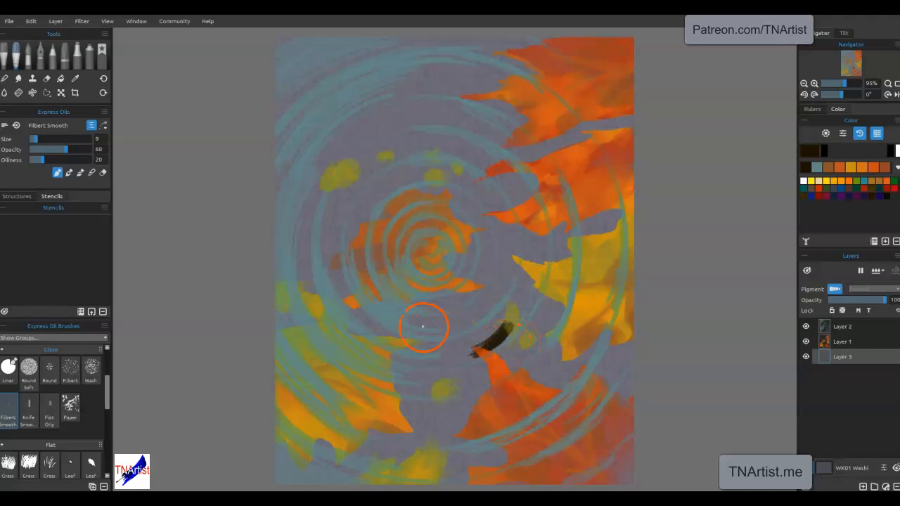
pyautogui.click(28, 405)
pyautogui.moveTo(547, 383)
pyautogui.mouseDown()
pyautogui.moveTo(567, 342)
pyautogui.moveTo(564, 372)
pyautogui.moveTo(541, 390)
pyautogui.moveTo(559, 380)
pyautogui.moveTo(546, 361)
pyautogui.moveTo(558, 342)
pyautogui.moveTo(534, 365)
pyautogui.moveTo(521, 358)
pyautogui.moveTo(548, 325)
pyautogui.moveTo(439, 372)
pyautogui.moveTo(472, 378)
pyautogui.moveTo(514, 351)
pyautogui.moveTo(507, 373)
pyautogui.moveTo(468, 368)
pyautogui.moveTo(399, 379)
pyautogui.mouseUp()
pyautogui.moveTo(459, 370)
pyautogui.mouseDown()
pyautogui.moveTo(488, 334)
pyautogui.moveTo(452, 352)
pyautogui.moveTo(495, 322)
pyautogui.moveTo(446, 348)
pyautogui.moveTo(490, 328)
pyautogui.moveTo(527, 283)
pyautogui.moveTo(536, 280)
pyautogui.moveTo(535, 299)
pyautogui.moveTo(553, 314)
pyautogui.moveTo(554, 259)
pyautogui.mouseUp()
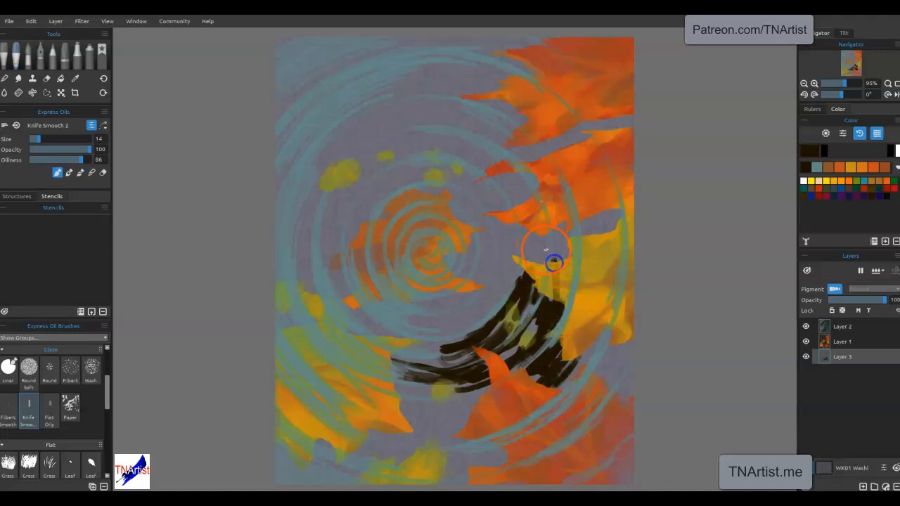
pyautogui.press('shift')
pyautogui.moveTo(413, 445)
pyautogui.mouseDown()
pyautogui.moveTo(468, 433)
pyautogui.moveTo(461, 436)
pyautogui.moveTo(472, 418)
pyautogui.moveTo(438, 429)
pyautogui.moveTo(399, 408)
pyautogui.moveTo(485, 407)
pyautogui.moveTo(402, 386)
pyautogui.moveTo(422, 397)
pyautogui.moveTo(476, 391)
pyautogui.moveTo(470, 384)
pyautogui.moveTo(413, 383)
pyautogui.moveTo(438, 416)
pyautogui.moveTo(337, 450)
pyautogui.moveTo(364, 484)
pyautogui.moveTo(358, 435)
pyautogui.moveTo(474, 458)
pyautogui.moveTo(489, 481)
pyautogui.moveTo(513, 448)
pyautogui.moveTo(466, 458)
pyautogui.moveTo(488, 441)
pyautogui.mouseUp()
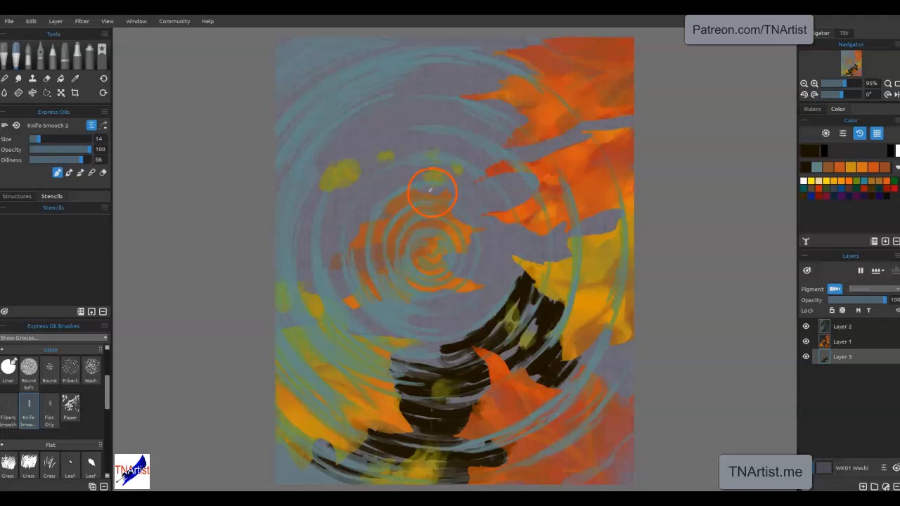
# Step: Paint near-black arcs through the upper-left background, then fill the right-edge gaps around the yellow leaf
pyautogui.moveTo(376, 211)
pyautogui.mouseDown()
pyautogui.moveTo(414, 191)
pyautogui.moveTo(360, 242)
pyautogui.moveTo(414, 185)
pyautogui.moveTo(351, 247)
pyautogui.moveTo(419, 175)
pyautogui.moveTo(349, 239)
pyautogui.moveTo(405, 173)
pyautogui.moveTo(350, 229)
pyautogui.moveTo(418, 162)
pyautogui.moveTo(340, 225)
pyautogui.moveTo(385, 172)
pyautogui.moveTo(336, 230)
pyautogui.moveTo(377, 171)
pyautogui.moveTo(325, 240)
pyautogui.moveTo(327, 253)
pyautogui.moveTo(326, 226)
pyautogui.moveTo(344, 295)
pyautogui.moveTo(335, 277)
pyautogui.moveTo(334, 265)
pyautogui.moveTo(380, 322)
pyautogui.mouseUp()
pyautogui.moveTo(301, 261)
pyautogui.mouseDown()
pyautogui.moveTo(317, 202)
pyautogui.moveTo(303, 271)
pyautogui.moveTo(316, 185)
pyautogui.moveTo(293, 251)
pyautogui.moveTo(323, 166)
pyautogui.moveTo(317, 178)
pyautogui.moveTo(389, 121)
pyautogui.moveTo(320, 156)
pyautogui.moveTo(389, 114)
pyautogui.moveTo(308, 166)
pyautogui.moveTo(419, 97)
pyautogui.moveTo(337, 129)
pyautogui.moveTo(406, 75)
pyautogui.moveTo(296, 146)
pyautogui.moveTo(339, 111)
pyautogui.moveTo(279, 175)
pyautogui.moveTo(348, 83)
pyautogui.moveTo(283, 129)
pyautogui.moveTo(412, 47)
pyautogui.moveTo(374, 48)
pyautogui.moveTo(267, 129)
pyautogui.mouseUp()
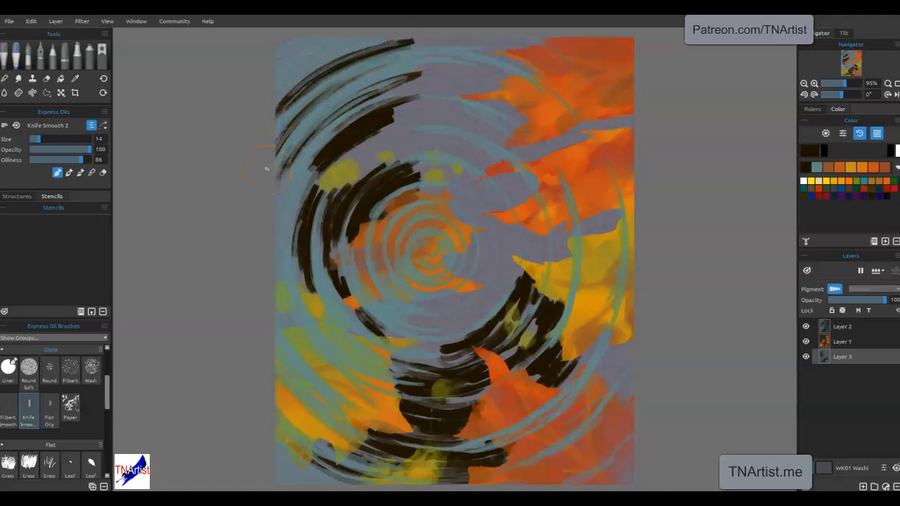
pyautogui.moveTo(583, 367)
pyautogui.mouseDown()
pyautogui.moveTo(604, 331)
pyautogui.moveTo(587, 364)
pyautogui.moveTo(625, 345)
pyautogui.moveTo(604, 377)
pyautogui.moveTo(626, 350)
pyautogui.moveTo(615, 377)
pyautogui.moveTo(637, 334)
pyautogui.moveTo(630, 379)
pyautogui.mouseUp()
pyautogui.moveTo(334, 479); pyautogui.dragTo(284, 451)
pyautogui.moveTo(466, 324)
pyautogui.mouseDown()
pyautogui.moveTo(500, 229)
pyautogui.moveTo(503, 261)
pyautogui.moveTo(486, 311)
pyautogui.moveTo(515, 241)
pyautogui.moveTo(529, 248)
pyautogui.moveTo(536, 239)
pyautogui.moveTo(541, 257)
pyautogui.moveTo(560, 226)
pyautogui.moveTo(577, 242)
pyautogui.moveTo(586, 222)
pyautogui.moveTo(595, 231)
pyautogui.moveTo(607, 221)
pyautogui.moveTo(587, 233)
pyautogui.mouseUp()
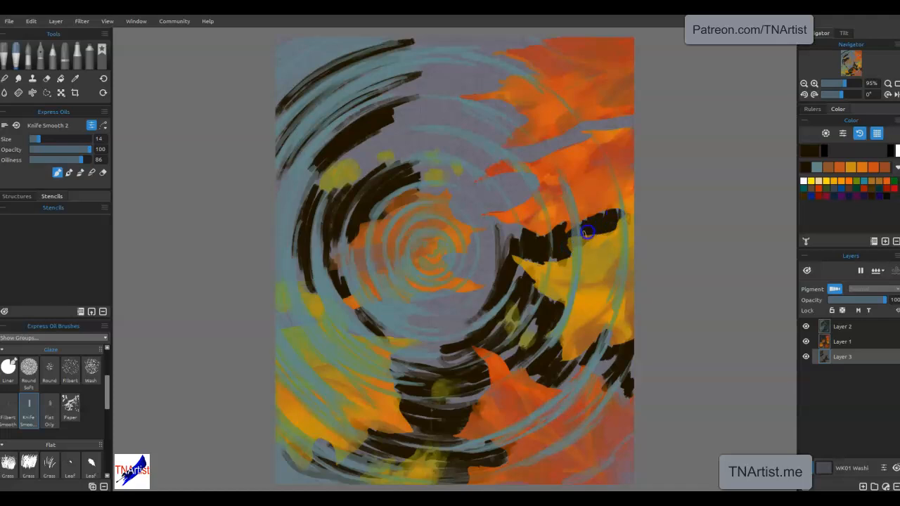
# Step: Fill the background directly right of and below the central leaf with curved near-black strokes
pyautogui.moveTo(517, 251)
pyautogui.mouseDown()
pyautogui.moveTo(486, 233)
pyautogui.moveTo(486, 261)
pyautogui.moveTo(479, 237)
pyautogui.mouseUp()
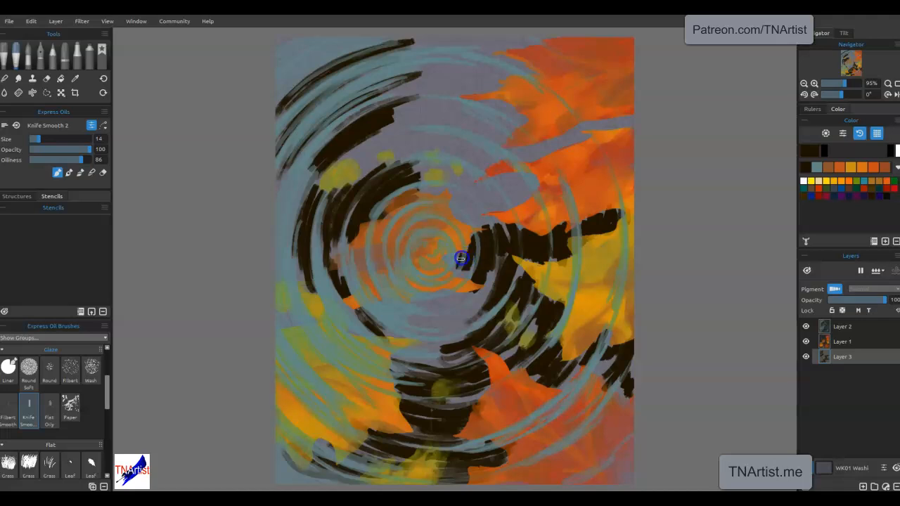
pyautogui.moveTo(486, 275)
pyautogui.mouseDown()
pyautogui.moveTo(456, 301)
pyautogui.moveTo(494, 261)
pyautogui.moveTo(475, 311)
pyautogui.mouseUp()
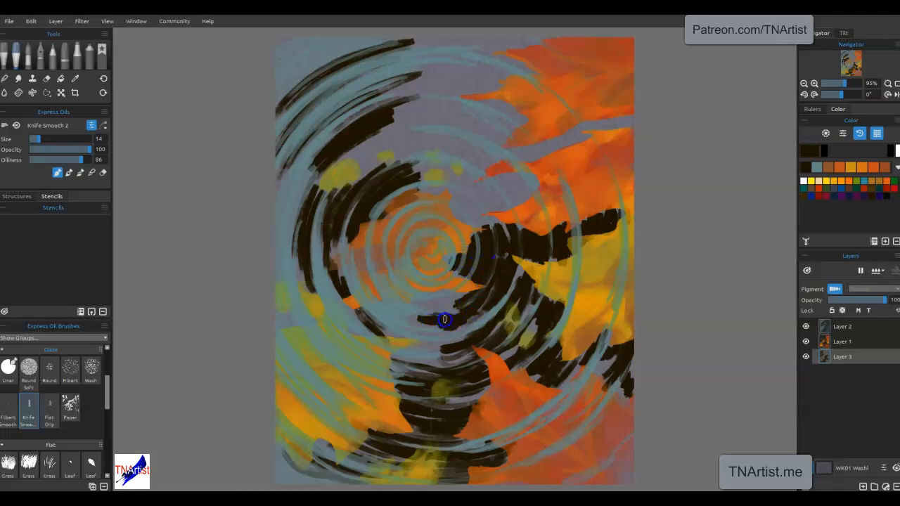
# Step: Fill the gaps between the upper-right leaves and the arcs above the central leaf with near-black strokes
pyautogui.moveTo(481, 181)
pyautogui.mouseDown()
pyautogui.moveTo(503, 203)
pyautogui.moveTo(500, 188)
pyautogui.moveTo(517, 196)
pyautogui.moveTo(517, 180)
pyautogui.moveTo(534, 179)
pyautogui.moveTo(509, 148)
pyautogui.moveTo(529, 146)
pyautogui.mouseUp()
pyautogui.moveTo(586, 127)
pyautogui.mouseDown()
pyautogui.moveTo(618, 115)
pyautogui.moveTo(635, 124)
pyautogui.mouseUp()
pyautogui.moveTo(500, 128)
pyautogui.mouseDown()
pyautogui.moveTo(435, 94)
pyautogui.moveTo(505, 134)
pyautogui.moveTo(412, 110)
pyautogui.moveTo(499, 131)
pyautogui.moveTo(400, 113)
pyautogui.moveTo(504, 134)
pyautogui.moveTo(392, 122)
pyautogui.moveTo(479, 133)
pyautogui.mouseUp()
pyautogui.moveTo(370, 156)
pyautogui.mouseDown()
pyautogui.moveTo(425, 144)
pyautogui.moveTo(464, 153)
pyautogui.moveTo(358, 158)
pyautogui.moveTo(478, 156)
pyautogui.moveTo(350, 162)
pyautogui.moveTo(492, 156)
pyautogui.moveTo(376, 145)
pyautogui.moveTo(418, 130)
pyautogui.moveTo(366, 140)
pyautogui.moveTo(403, 121)
pyautogui.moveTo(488, 131)
pyautogui.moveTo(532, 149)
pyautogui.mouseUp()
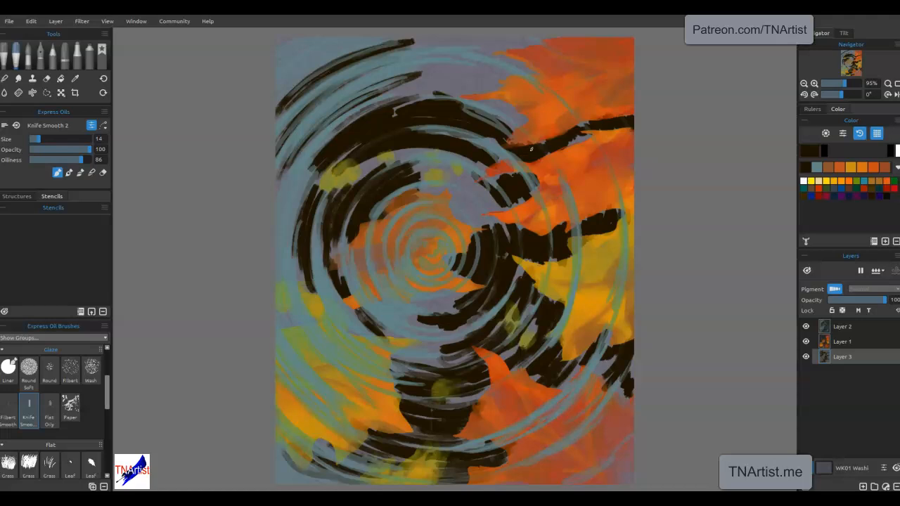
pyautogui.moveTo(485, 81)
pyautogui.mouseDown()
pyautogui.moveTo(407, 89)
pyautogui.moveTo(505, 96)
pyautogui.moveTo(452, 78)
pyautogui.moveTo(490, 81)
pyautogui.moveTo(438, 73)
pyautogui.moveTo(511, 76)
pyautogui.moveTo(437, 54)
pyautogui.moveTo(533, 69)
pyautogui.moveTo(525, 54)
pyautogui.moveTo(542, 46)
pyautogui.moveTo(514, 38)
pyautogui.moveTo(381, 42)
pyautogui.moveTo(495, 50)
pyautogui.moveTo(376, 55)
pyautogui.moveTo(482, 49)
pyautogui.moveTo(458, 46)
pyautogui.mouseUp()
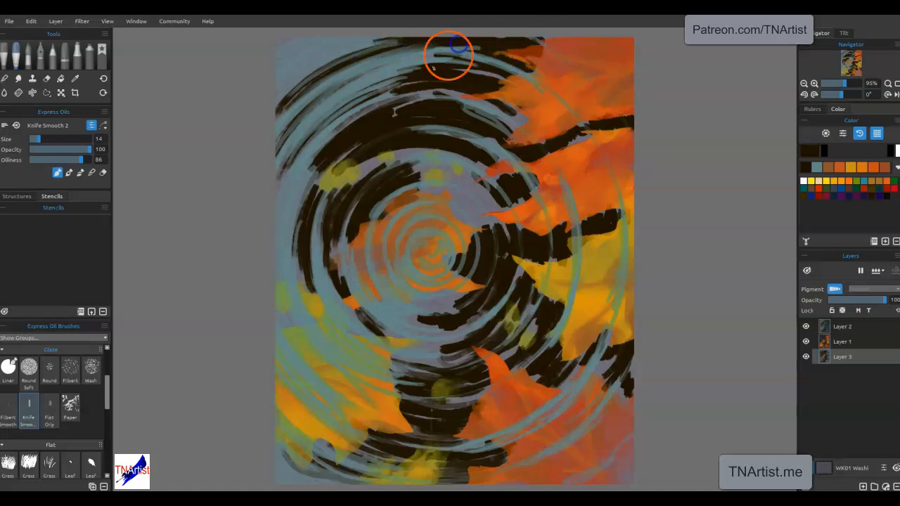
# Step: Fill the remaining gaps close around the central leaf and at the canvas's bottom with near-black strokes
pyautogui.moveTo(344, 471); pyautogui.dragTo(369, 478)
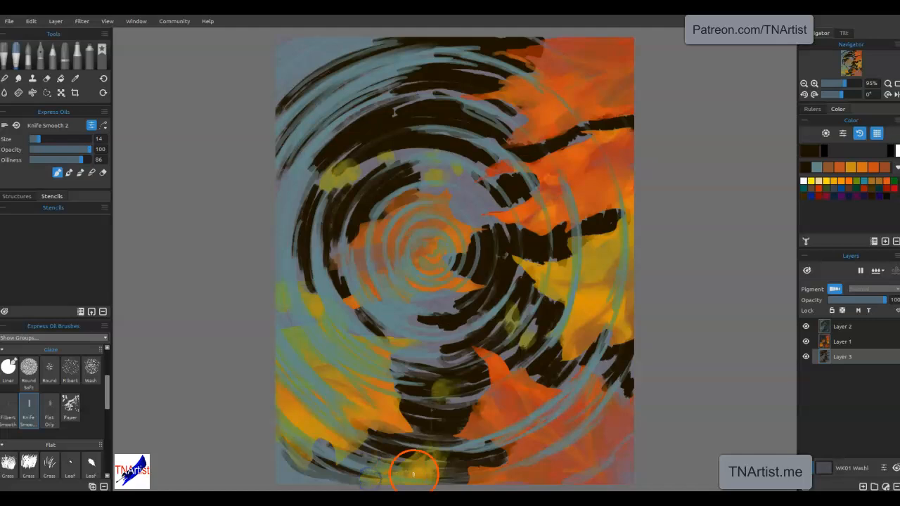
pyautogui.moveTo(444, 289)
pyautogui.mouseDown()
pyautogui.moveTo(402, 300)
pyautogui.moveTo(475, 289)
pyautogui.moveTo(412, 295)
pyautogui.moveTo(474, 287)
pyautogui.moveTo(409, 318)
pyautogui.moveTo(471, 315)
pyautogui.moveTo(382, 335)
pyautogui.moveTo(470, 316)
pyautogui.moveTo(401, 348)
pyautogui.moveTo(431, 352)
pyautogui.mouseUp()
pyautogui.moveTo(466, 236)
pyautogui.mouseDown()
pyautogui.moveTo(467, 202)
pyautogui.moveTo(466, 221)
pyautogui.moveTo(488, 194)
pyautogui.mouseUp()
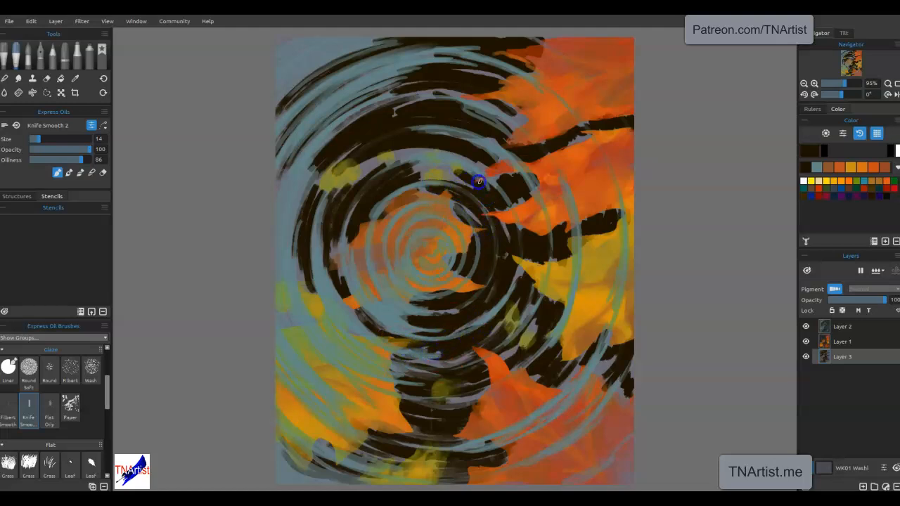
pyautogui.moveTo(417, 152); pyautogui.dragTo(492, 170)
pyautogui.moveTo(406, 166); pyautogui.dragTo(450, 157)
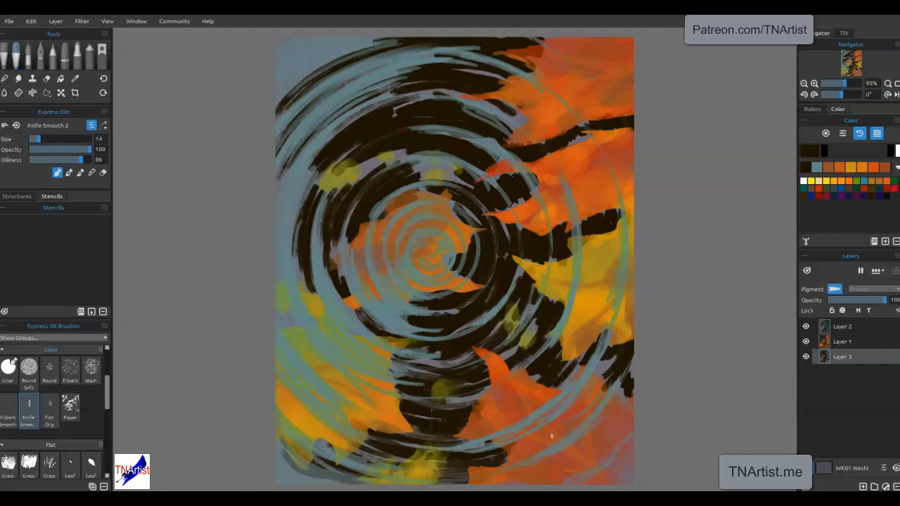
# Step: Save the painting
pyautogui.click(10, 22)
pyautogui.click(17, 67)
pyautogui.hotkey('ctrl', 's')
# Step: Set the knife brush size to 35 and blend the dark background around the lower-right red leaf
pyautogui.press(']')
pyautogui.press(']')
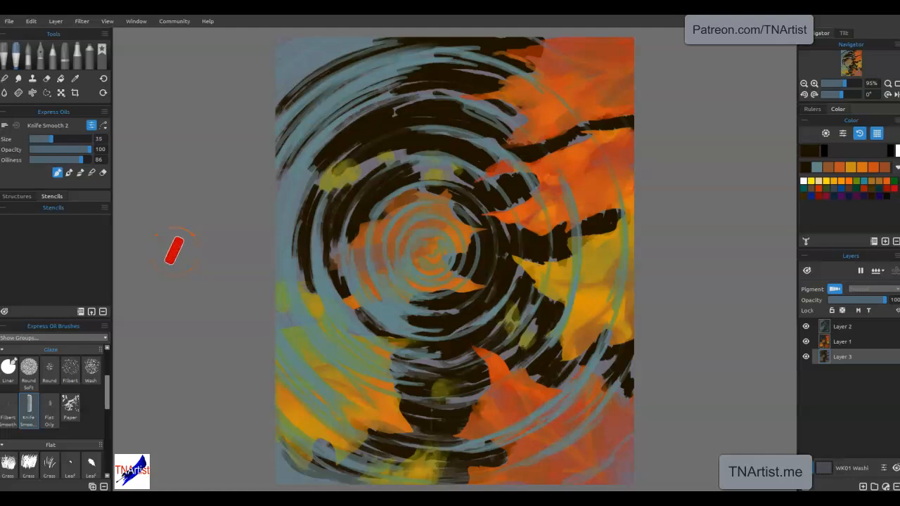
pyautogui.click(92, 173)
pyautogui.moveTo(539, 398)
pyautogui.mouseDown()
pyautogui.moveTo(599, 318)
pyautogui.moveTo(569, 378)
pyautogui.moveTo(585, 388)
pyautogui.moveTo(619, 348)
pyautogui.moveTo(592, 396)
pyautogui.moveTo(629, 330)
pyautogui.moveTo(603, 404)
pyautogui.moveTo(628, 351)
pyautogui.mouseUp()
pyautogui.moveTo(623, 390); pyautogui.dragTo(588, 420)
pyautogui.moveTo(540, 388)
pyautogui.mouseDown()
pyautogui.moveTo(568, 320)
pyautogui.moveTo(499, 387)
pyautogui.moveTo(479, 391)
pyautogui.mouseUp()
pyautogui.moveTo(482, 382)
pyautogui.mouseDown()
pyautogui.moveTo(558, 278)
pyautogui.moveTo(460, 372)
pyautogui.mouseUp()
# Step: Blend the dark background strokes between the central leaf and the right-hand leaves into solid areas
pyautogui.moveTo(531, 268)
pyautogui.mouseDown()
pyautogui.moveTo(430, 353)
pyautogui.moveTo(457, 322)
pyautogui.mouseUp()
pyautogui.moveTo(508, 246); pyautogui.dragTo(519, 264)
pyautogui.moveTo(516, 220); pyautogui.dragTo(520, 278)
pyautogui.moveTo(497, 204); pyautogui.dragTo(516, 235)
pyautogui.moveTo(510, 189)
pyautogui.mouseDown()
pyautogui.moveTo(545, 243)
pyautogui.moveTo(532, 317)
pyautogui.mouseUp()
pyautogui.moveTo(538, 184); pyautogui.dragTo(554, 210)
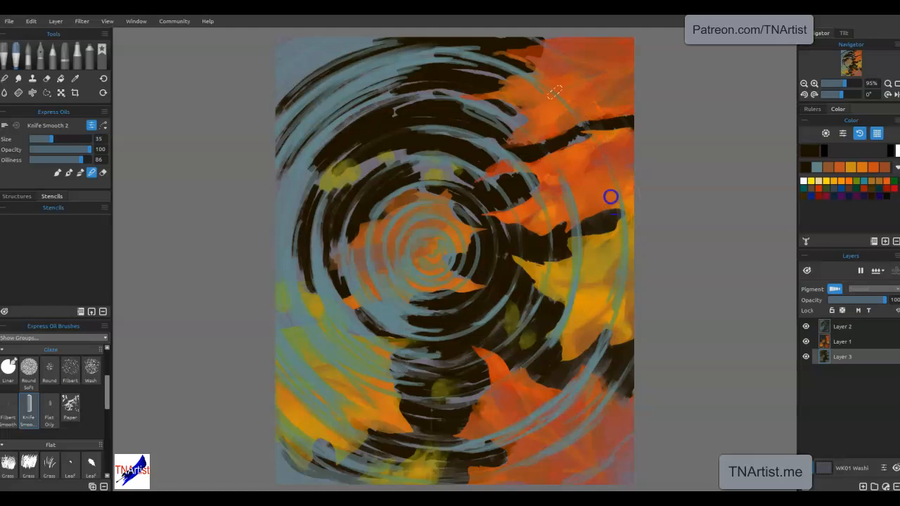
pyautogui.moveTo(483, 149); pyautogui.dragTo(523, 245)
pyautogui.moveTo(470, 136)
pyautogui.mouseDown()
pyautogui.moveTo(514, 203)
pyautogui.moveTo(433, 158)
pyautogui.mouseUp()
pyautogui.moveTo(470, 214); pyautogui.dragTo(478, 290)
pyautogui.moveTo(465, 178); pyautogui.dragTo(488, 313)
# Step: Blend the dark background strokes below the central leaf and along the canvas's bottom-left edge
pyautogui.moveTo(469, 351)
pyautogui.mouseDown()
pyautogui.moveTo(397, 355)
pyautogui.moveTo(472, 353)
pyautogui.mouseUp()
pyautogui.moveTo(395, 372); pyautogui.dragTo(478, 403)
pyautogui.moveTo(402, 407); pyautogui.dragTo(483, 434)
pyautogui.moveTo(398, 450); pyautogui.dragTo(495, 460)
pyautogui.moveTo(354, 451); pyautogui.dragTo(421, 475)
pyautogui.moveTo(283, 447); pyautogui.dragTo(380, 476)
pyautogui.moveTo(257, 428); pyautogui.dragTo(333, 462)
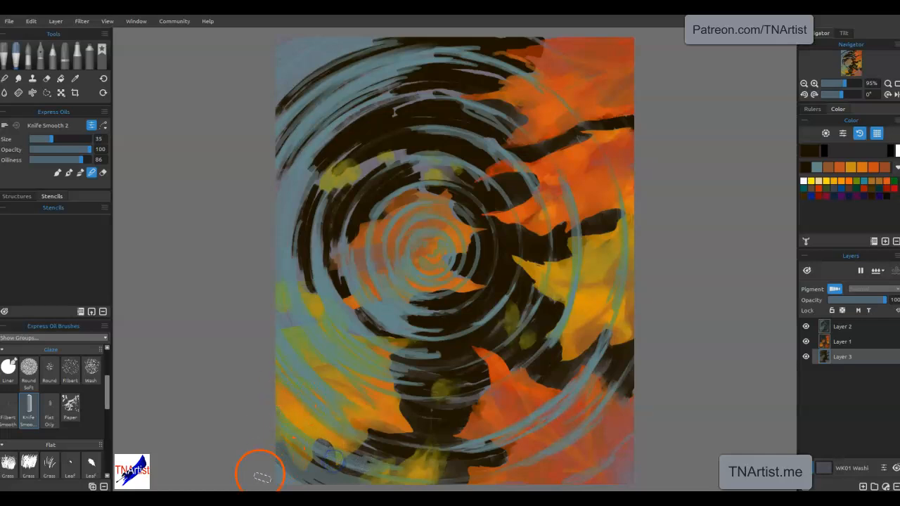
pyautogui.moveTo(284, 442); pyautogui.dragTo(370, 467)
# Step: Blend the dark background arcs across the canvas's top and upper-left corner along the ripple curves
pyautogui.moveTo(296, 261)
pyautogui.mouseDown()
pyautogui.moveTo(288, 171)
pyautogui.moveTo(400, 92)
pyautogui.moveTo(489, 102)
pyautogui.mouseUp()
pyautogui.moveTo(447, 68); pyautogui.dragTo(535, 75)
pyautogui.moveTo(373, 52)
pyautogui.mouseDown()
pyautogui.moveTo(277, 125)
pyautogui.moveTo(263, 117)
pyautogui.mouseUp()
pyautogui.moveTo(415, 43); pyautogui.dragTo(261, 176)
pyautogui.moveTo(395, 79); pyautogui.dragTo(261, 225)
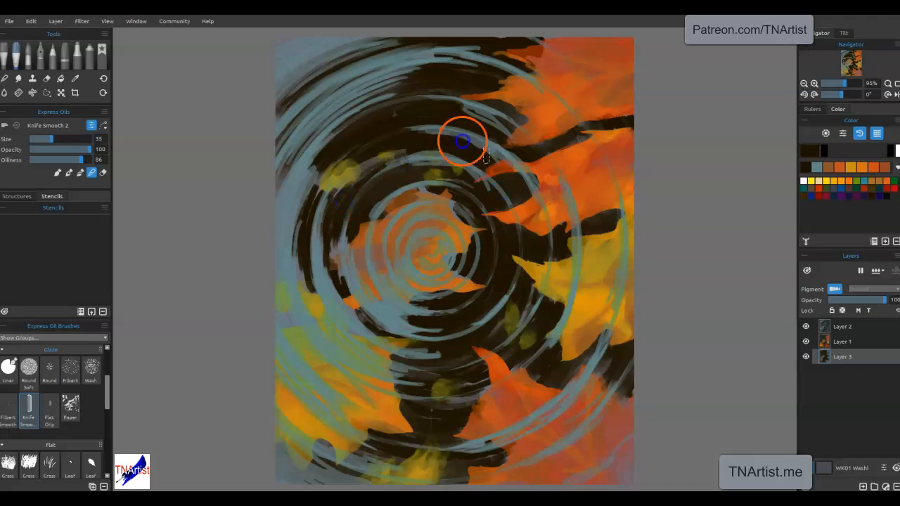
# Step: Smooth the dark background strokes to the left of and below the central leaf
pyautogui.moveTo(336, 177); pyautogui.dragTo(334, 294)
pyautogui.moveTo(355, 179)
pyautogui.mouseDown()
pyautogui.moveTo(336, 257)
pyautogui.moveTo(366, 330)
pyautogui.mouseUp()
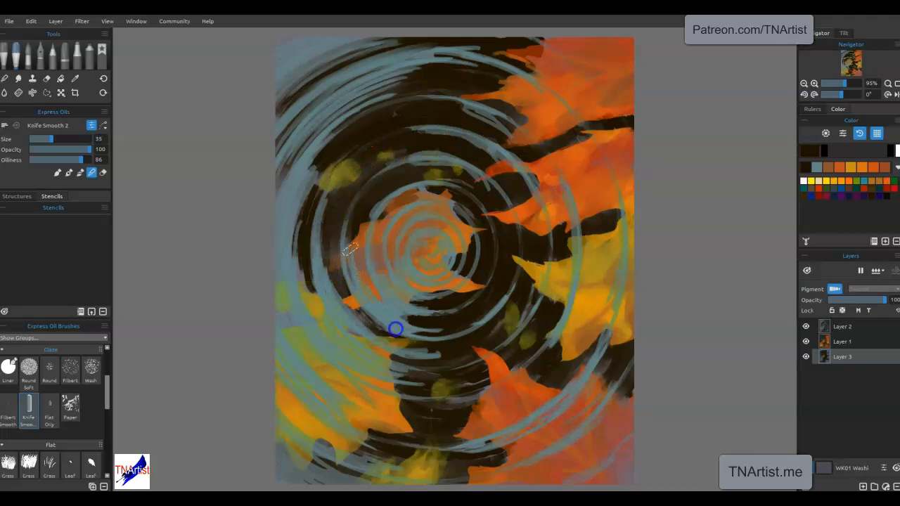
pyautogui.moveTo(422, 344); pyautogui.dragTo(424, 344)
pyautogui.moveTo(305, 246); pyautogui.dragTo(323, 336)
pyautogui.moveTo(301, 221); pyautogui.dragTo(309, 292)
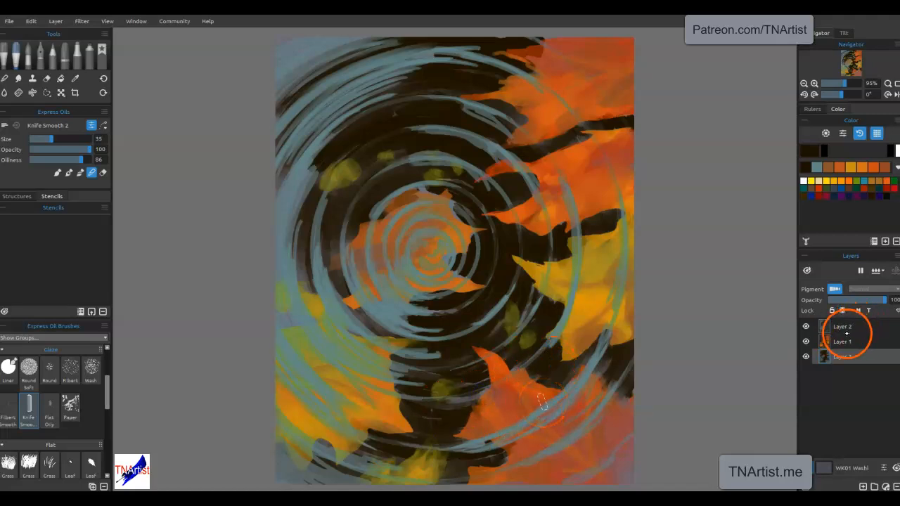
# Step: On Layer 2, blend the teal ripple lines around and over the lower-right red leaf
pyautogui.click(843, 326)
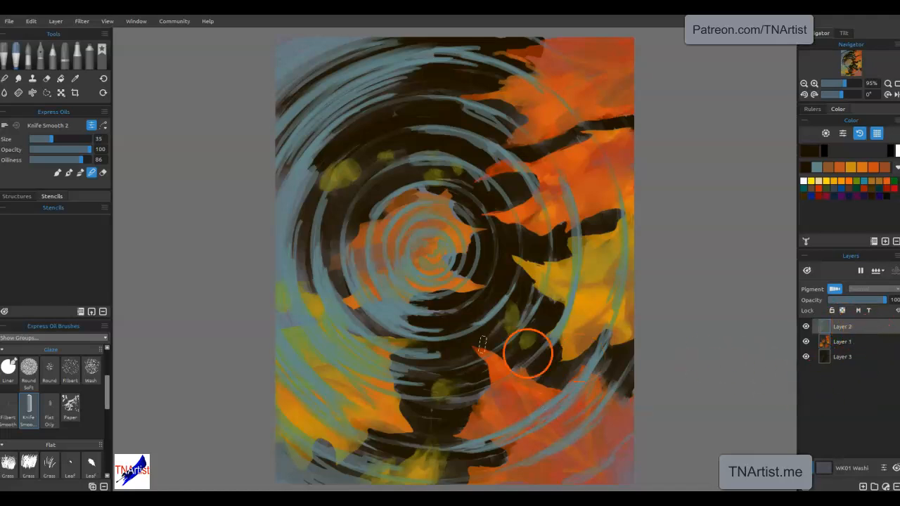
pyautogui.moveTo(428, 339)
pyautogui.mouseDown()
pyautogui.moveTo(519, 263)
pyautogui.moveTo(506, 287)
pyautogui.mouseUp()
pyautogui.moveTo(479, 340); pyautogui.dragTo(522, 304)
pyautogui.moveTo(469, 378); pyautogui.dragTo(542, 360)
pyautogui.moveTo(505, 383); pyautogui.dragTo(569, 303)
pyautogui.moveTo(540, 429); pyautogui.dragTo(596, 359)
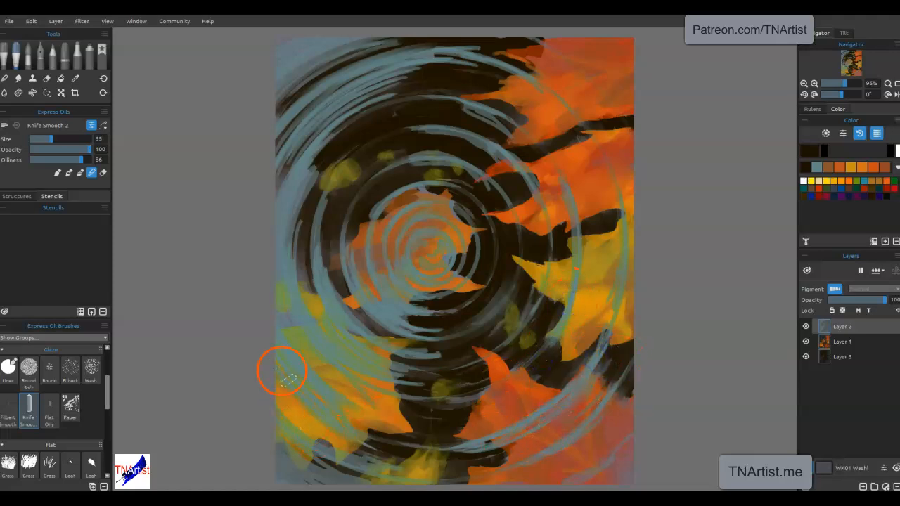
# Step: Blend the teal ripples left of the central leaf and along the upper-left and top arcs
pyautogui.moveTo(408, 155); pyautogui.dragTo(348, 251)
pyautogui.moveTo(443, 163)
pyautogui.mouseDown()
pyautogui.moveTo(369, 222)
pyautogui.moveTo(355, 168)
pyautogui.mouseUp()
pyautogui.moveTo(391, 97); pyautogui.dragTo(338, 137)
pyautogui.moveTo(422, 83); pyautogui.dragTo(309, 143)
pyautogui.moveTo(356, 80); pyautogui.dragTo(295, 130)
pyautogui.moveTo(399, 60)
pyautogui.mouseDown()
pyautogui.moveTo(332, 74)
pyautogui.moveTo(293, 97)
pyautogui.mouseUp()
pyautogui.moveTo(396, 40); pyautogui.dragTo(265, 113)
pyautogui.moveTo(371, 38); pyautogui.dragTo(254, 96)
pyautogui.moveTo(555, 85); pyautogui.dragTo(460, 52)
pyautogui.moveTo(548, 74); pyautogui.dragTo(541, 44)
# Step: Smear the outer teal rings over the red and yellow leaves along the canvas's right side
pyautogui.moveTo(608, 133); pyautogui.dragTo(556, 97)
pyautogui.moveTo(613, 175); pyautogui.dragTo(614, 355)
pyautogui.moveTo(605, 173); pyautogui.dragTo(633, 241)
pyautogui.moveTo(565, 180)
pyautogui.mouseDown()
pyautogui.moveTo(578, 290)
pyautogui.moveTo(530, 427)
pyautogui.mouseUp()
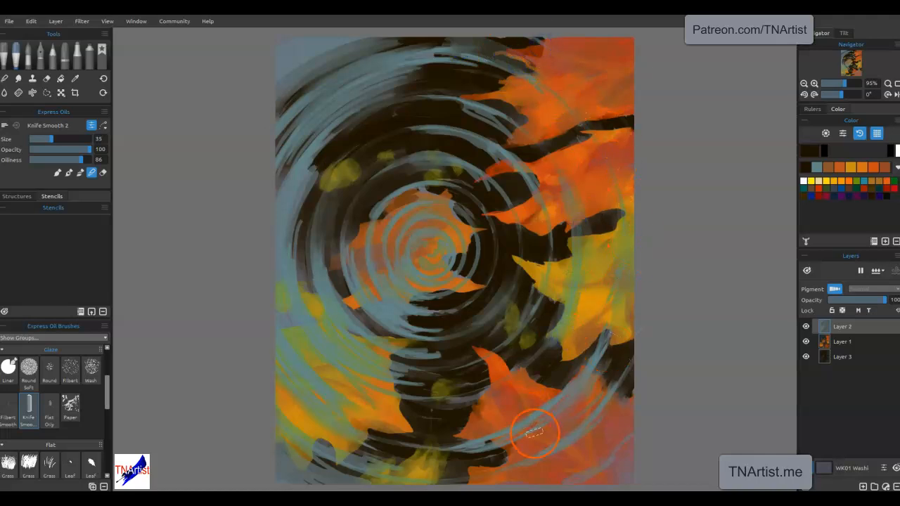
# Step: Soften the teal rings over the central leaf and the dark area to its right
pyautogui.moveTo(478, 213); pyautogui.dragTo(468, 215)
pyautogui.moveTo(472, 266)
pyautogui.mouseDown()
pyautogui.moveTo(468, 275)
pyautogui.moveTo(478, 269)
pyautogui.mouseUp()
pyautogui.moveTo(457, 206); pyautogui.dragTo(467, 235)
pyautogui.moveTo(445, 206)
pyautogui.mouseDown()
pyautogui.moveTo(464, 247)
pyautogui.moveTo(494, 235)
pyautogui.moveTo(496, 257)
pyautogui.mouseUp()
pyautogui.moveTo(466, 197); pyautogui.dragTo(498, 282)
pyautogui.moveTo(493, 197); pyautogui.dragTo(455, 294)
pyautogui.moveTo(463, 227); pyautogui.dragTo(471, 293)
pyautogui.moveTo(485, 211); pyautogui.dragTo(508, 280)
pyautogui.moveTo(498, 191)
pyautogui.mouseDown()
pyautogui.moveTo(525, 264)
pyautogui.moveTo(518, 261)
pyautogui.mouseUp()
pyautogui.moveTo(476, 183); pyautogui.dragTo(534, 304)
pyautogui.moveTo(364, 243); pyautogui.dragTo(379, 279)
pyautogui.moveTo(391, 283)
pyautogui.mouseDown()
pyautogui.moveTo(412, 314)
pyautogui.moveTo(420, 301)
pyautogui.moveTo(439, 300)
pyautogui.mouseUp()
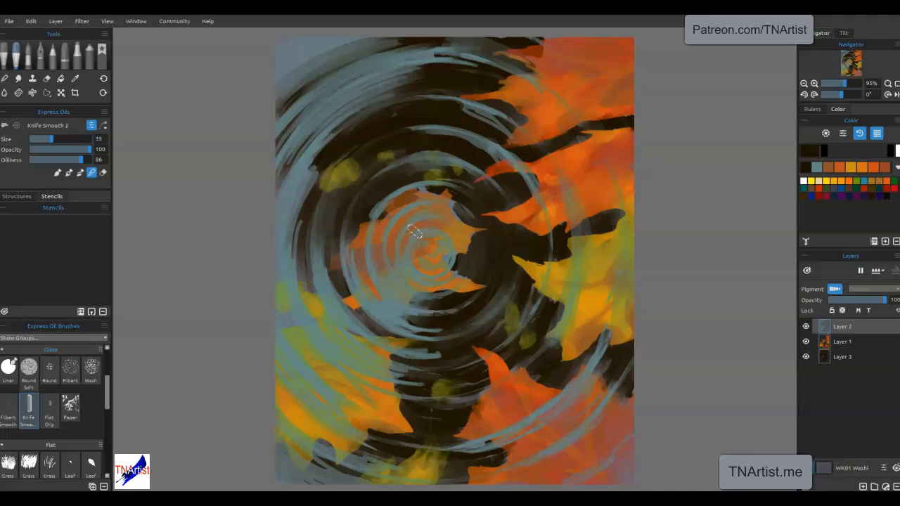
# Step: Blend the teal ripples at the bottom centre, the upper-left arcs and the canvas's left edge
pyautogui.moveTo(517, 431); pyautogui.dragTo(438, 450)
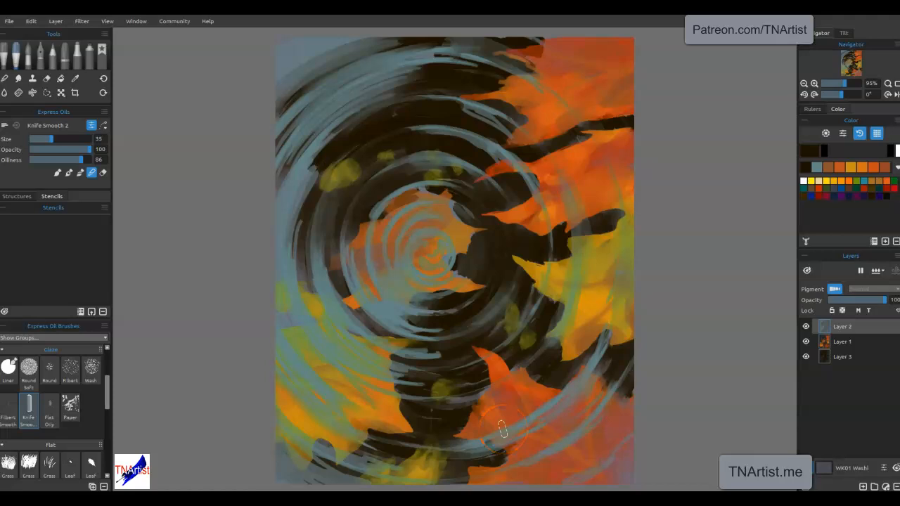
pyautogui.moveTo(342, 110)
pyautogui.mouseDown()
pyautogui.moveTo(417, 78)
pyautogui.moveTo(365, 101)
pyautogui.moveTo(396, 82)
pyautogui.mouseUp()
pyautogui.moveTo(475, 89); pyautogui.dragTo(392, 82)
pyautogui.moveTo(452, 74); pyautogui.dragTo(348, 76)
pyautogui.moveTo(410, 47); pyautogui.dragTo(448, 43)
pyautogui.moveTo(359, 54)
pyautogui.mouseDown()
pyautogui.moveTo(425, 36)
pyautogui.moveTo(391, 42)
pyautogui.mouseUp()
pyautogui.moveTo(335, 100)
pyautogui.mouseDown()
pyautogui.moveTo(345, 96)
pyautogui.moveTo(317, 164)
pyautogui.mouseUp()
pyautogui.moveTo(292, 302)
pyautogui.mouseDown()
pyautogui.moveTo(304, 282)
pyautogui.moveTo(297, 275)
pyautogui.mouseUp()
pyautogui.moveTo(458, 105); pyautogui.dragTo(458, 106)
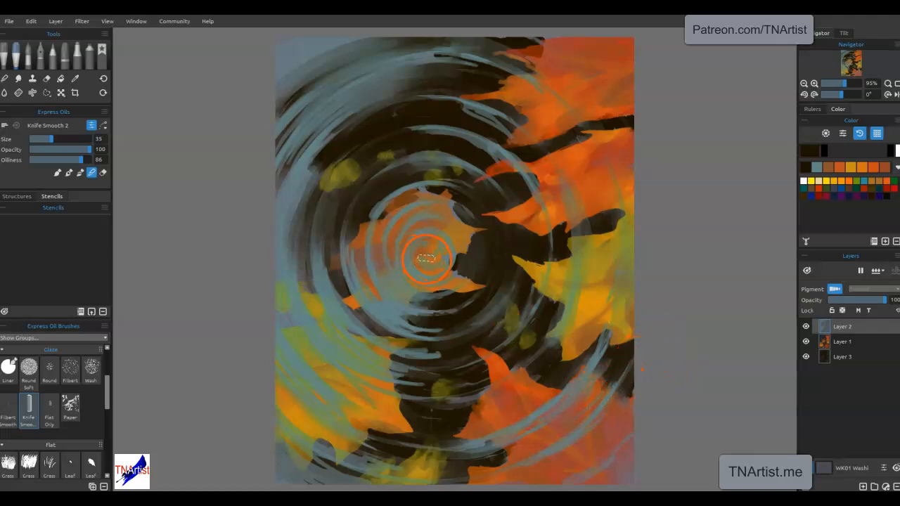
# Step: Blend the innermost teal rings, then erase parts of the ripples around the central leaf at brush size 14
pyautogui.moveTo(437, 227); pyautogui.dragTo(458, 266)
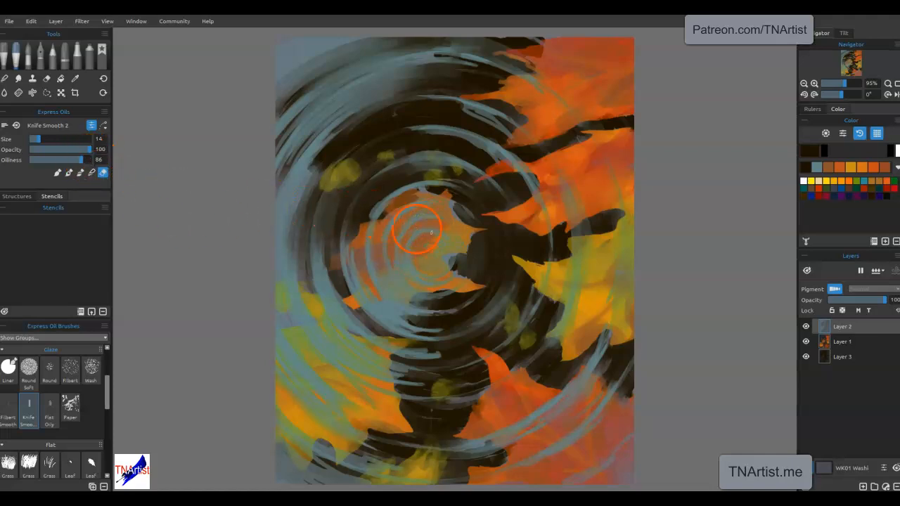
pyautogui.moveTo(445, 187); pyautogui.dragTo(400, 203)
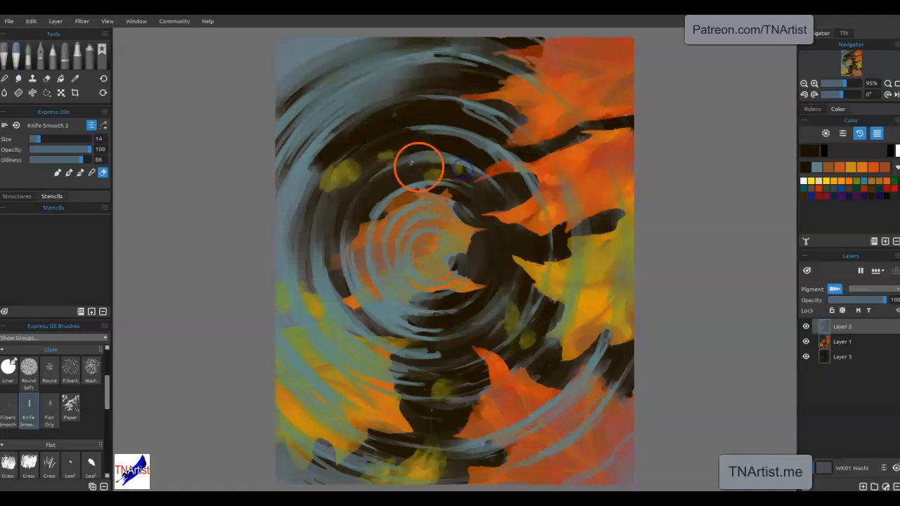
pyautogui.moveTo(333, 192)
pyautogui.mouseDown()
pyautogui.moveTo(372, 159)
pyautogui.moveTo(333, 218)
pyautogui.moveTo(380, 217)
pyautogui.mouseUp()
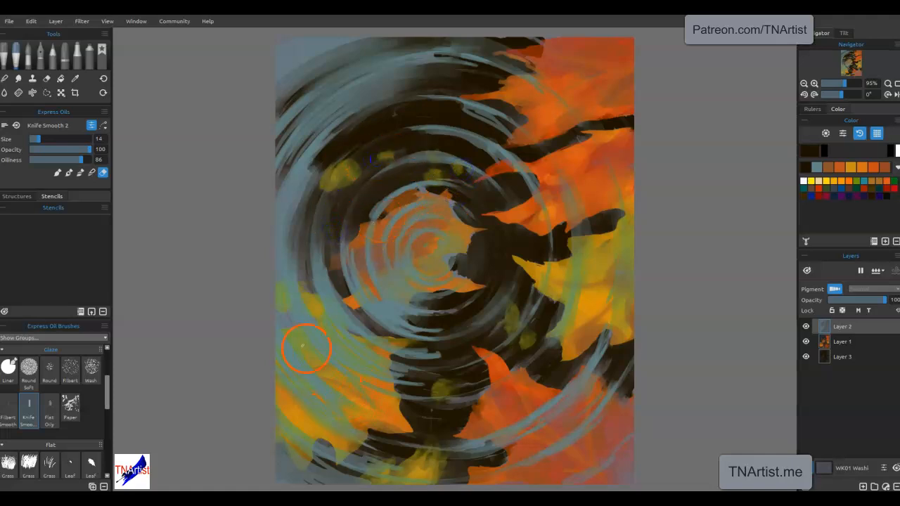
# Step: Erase parts of the ripples around the bottom-centre dark gap and over the yellow and red leaves at the canvas's lower right
pyautogui.moveTo(377, 409)
pyautogui.mouseDown()
pyautogui.moveTo(400, 414)
pyautogui.moveTo(374, 428)
pyautogui.moveTo(417, 418)
pyautogui.moveTo(439, 398)
pyautogui.moveTo(415, 398)
pyautogui.mouseUp()
pyautogui.moveTo(517, 380); pyautogui.dragTo(459, 423)
pyautogui.moveTo(592, 304); pyautogui.dragTo(594, 253)
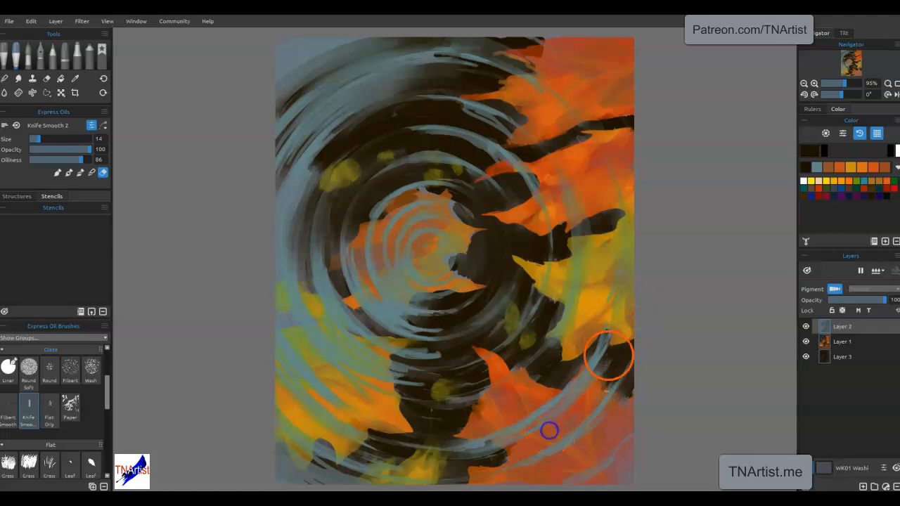
pyautogui.moveTo(609, 430)
pyautogui.mouseDown()
pyautogui.moveTo(504, 467)
pyautogui.moveTo(487, 461)
pyautogui.moveTo(551, 432)
pyautogui.mouseUp()
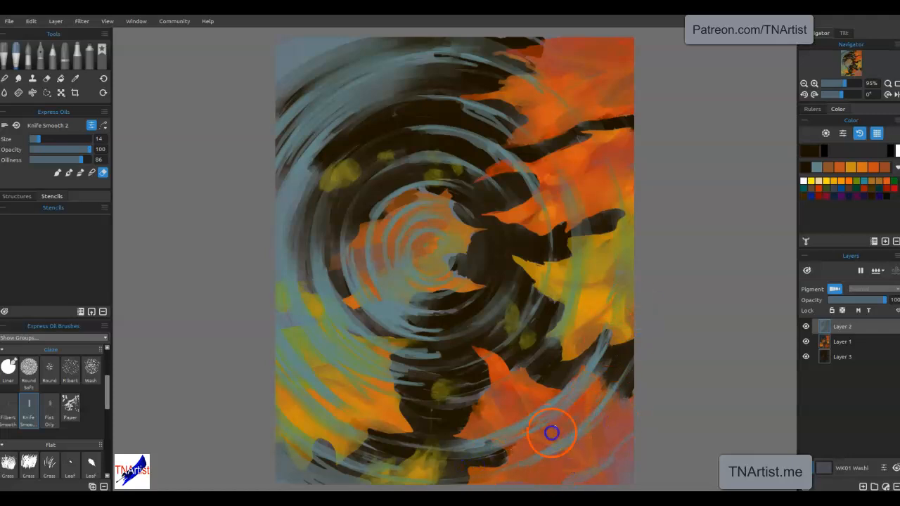
# Step: Erase parts of the outer rings over the upper-right orange leaves, along the canvas's top edge and in the upper-left arcs
pyautogui.moveTo(509, 373); pyautogui.dragTo(593, 172)
pyautogui.moveTo(512, 104); pyautogui.dragTo(581, 189)
pyautogui.moveTo(507, 88); pyautogui.dragTo(574, 159)
pyautogui.moveTo(562, 71)
pyautogui.mouseDown()
pyautogui.moveTo(572, 82)
pyautogui.moveTo(530, 53)
pyautogui.mouseUp()
pyautogui.moveTo(532, 53)
pyautogui.mouseDown()
pyautogui.moveTo(590, 113)
pyautogui.moveTo(570, 37)
pyautogui.mouseUp()
pyautogui.moveTo(571, 38)
pyautogui.mouseDown()
pyautogui.moveTo(619, 85)
pyautogui.moveTo(538, 29)
pyautogui.mouseUp()
pyautogui.moveTo(418, 42)
pyautogui.mouseDown()
pyautogui.moveTo(374, 50)
pyautogui.moveTo(383, 42)
pyautogui.moveTo(281, 91)
pyautogui.moveTo(271, 115)
pyautogui.moveTo(282, 156)
pyautogui.mouseUp()
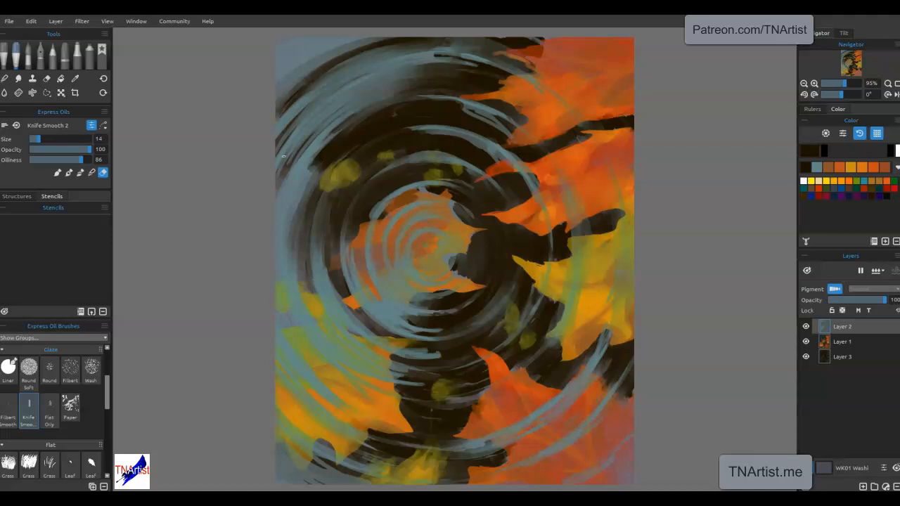
# Step: Change the paint colour to the brighter teal #5aa1a1 and paint over the ripple crossing the lower-right red leaf
pyautogui.click(812, 151)
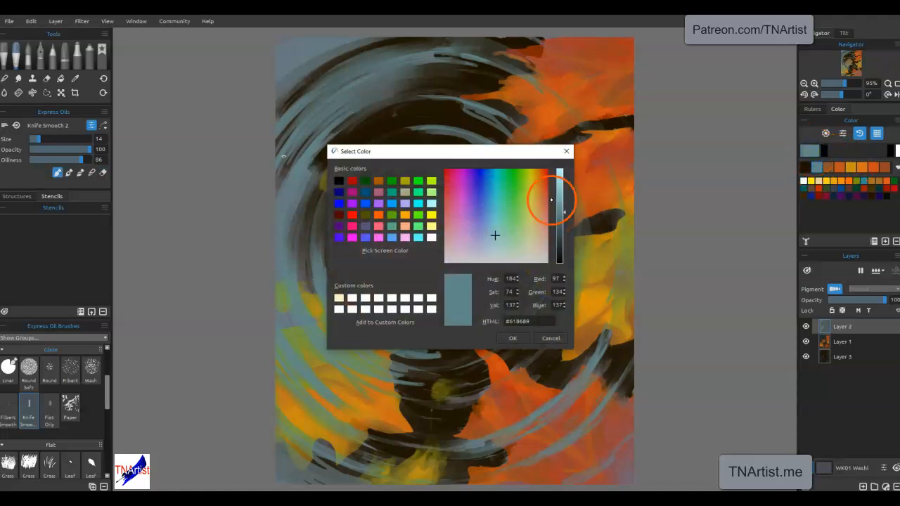
pyautogui.click(495, 222)
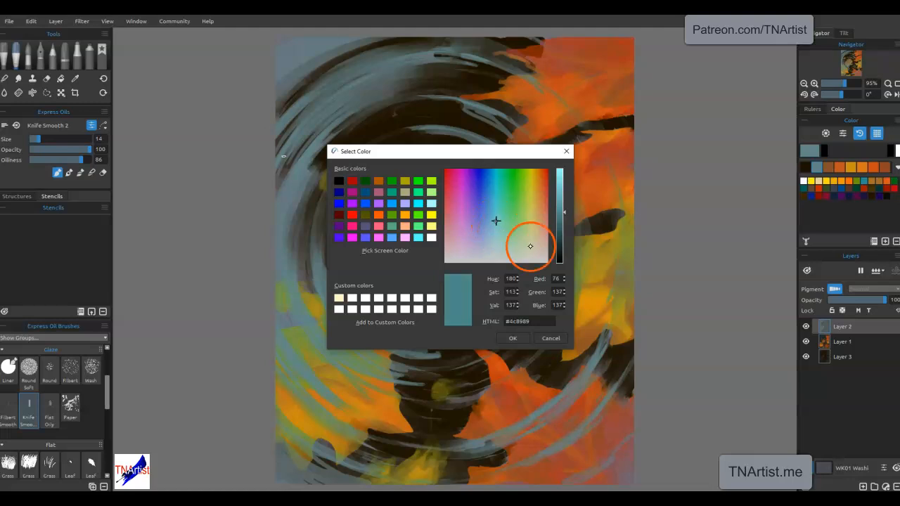
pyautogui.click(561, 205)
pyautogui.click(513, 338)
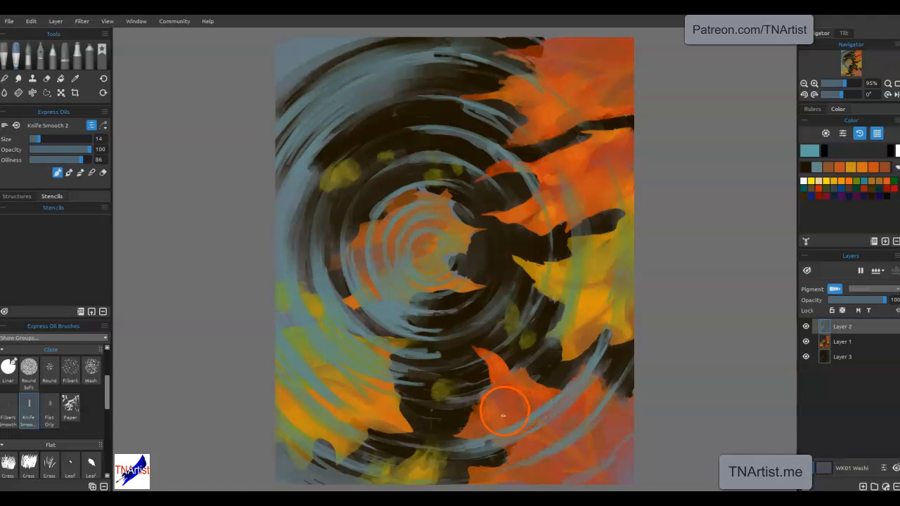
pyautogui.moveTo(532, 417); pyautogui.dragTo(538, 413)
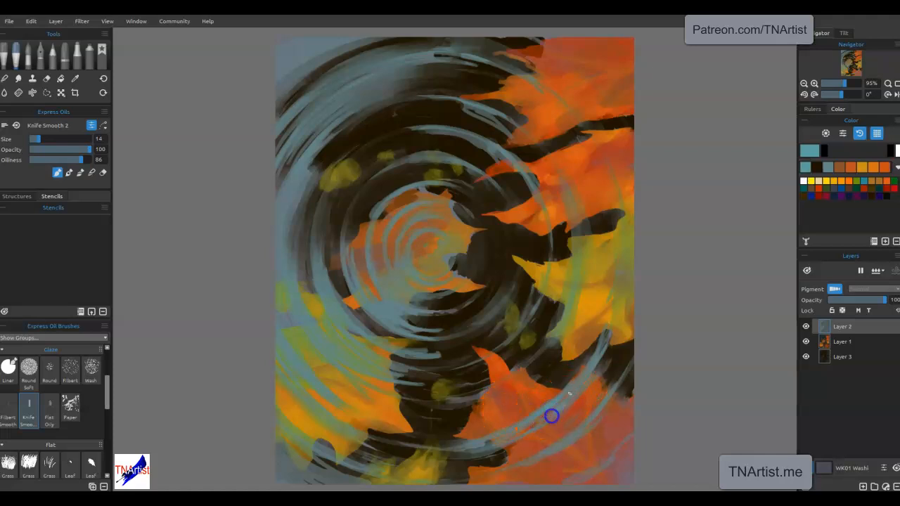
pyautogui.moveTo(559, 418); pyautogui.dragTo(600, 346)
pyautogui.moveTo(582, 384)
pyautogui.mouseDown()
pyautogui.moveTo(610, 357)
pyautogui.moveTo(600, 393)
pyautogui.moveTo(619, 372)
pyautogui.moveTo(600, 405)
pyautogui.moveTo(622, 372)
pyautogui.moveTo(618, 393)
pyautogui.moveTo(606, 348)
pyautogui.moveTo(591, 371)
pyautogui.moveTo(586, 362)
pyautogui.moveTo(572, 375)
pyautogui.moveTo(607, 302)
pyautogui.mouseUp()
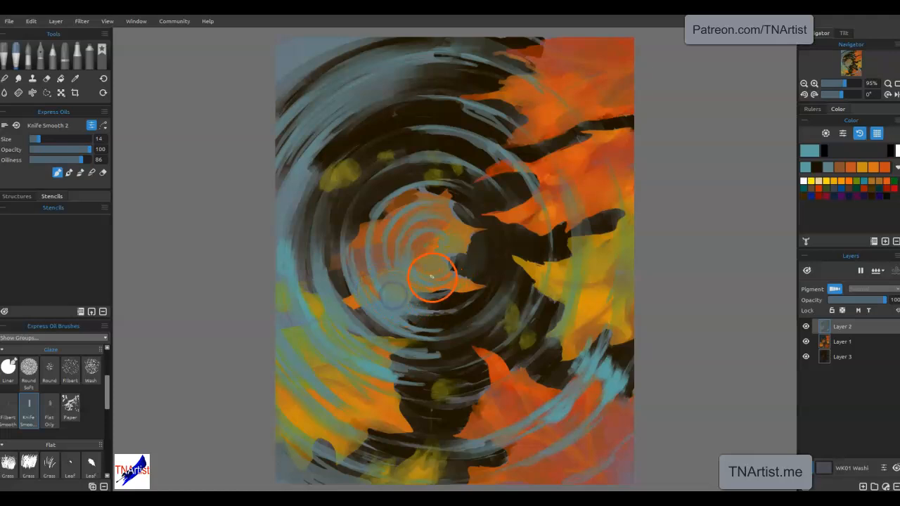
# Step: Paint brighter teal on the innermost ring, the arcs above the central leaf and the rings along the canvas's left side
pyautogui.moveTo(440, 279)
pyautogui.mouseDown()
pyautogui.moveTo(455, 251)
pyautogui.moveTo(462, 260)
pyautogui.moveTo(450, 282)
pyautogui.moveTo(455, 260)
pyautogui.moveTo(429, 274)
pyautogui.moveTo(425, 263)
pyautogui.moveTo(451, 260)
pyautogui.moveTo(415, 265)
pyautogui.moveTo(447, 253)
pyautogui.mouseUp()
pyautogui.moveTo(446, 161)
pyautogui.mouseDown()
pyautogui.moveTo(488, 161)
pyautogui.moveTo(412, 155)
pyautogui.moveTo(461, 164)
pyautogui.moveTo(474, 137)
pyautogui.moveTo(513, 161)
pyautogui.moveTo(503, 154)
pyautogui.mouseUp()
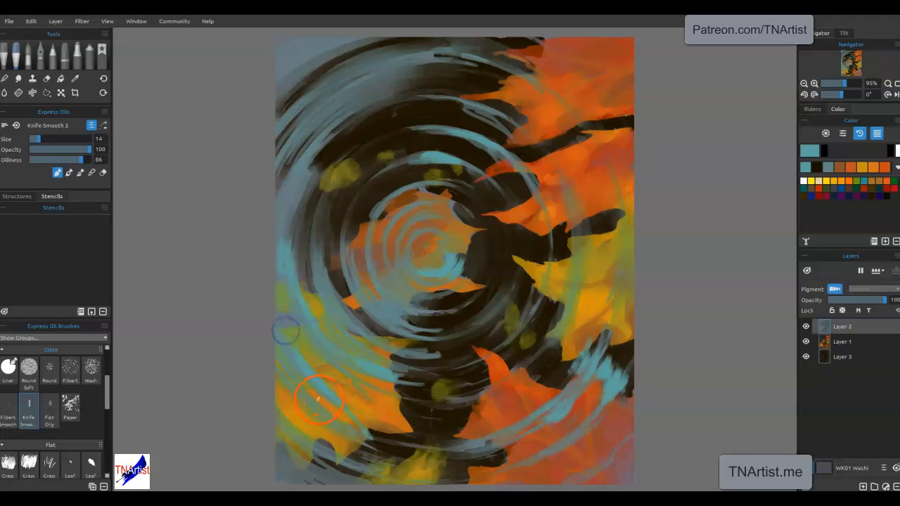
pyautogui.hotkey('ctrl', 'z')
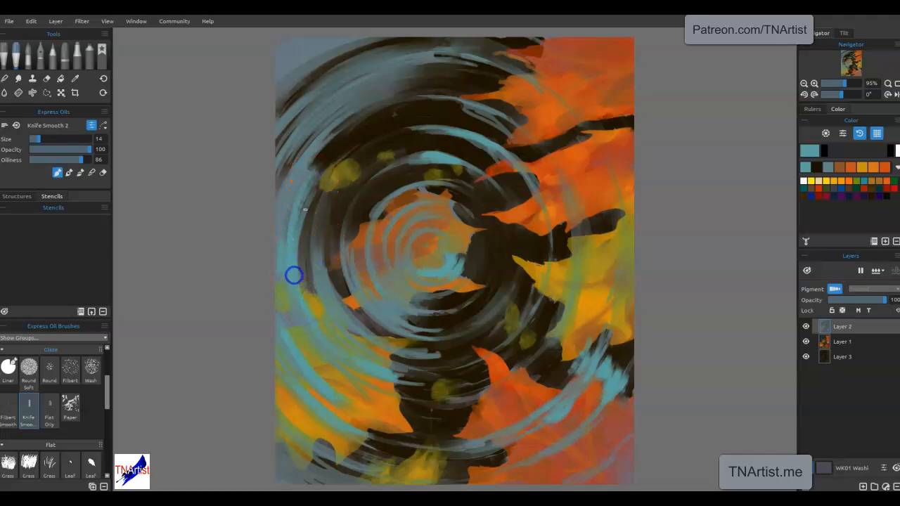
pyautogui.moveTo(308, 169); pyautogui.dragTo(277, 228)
pyautogui.moveTo(316, 155); pyautogui.dragTo(278, 243)
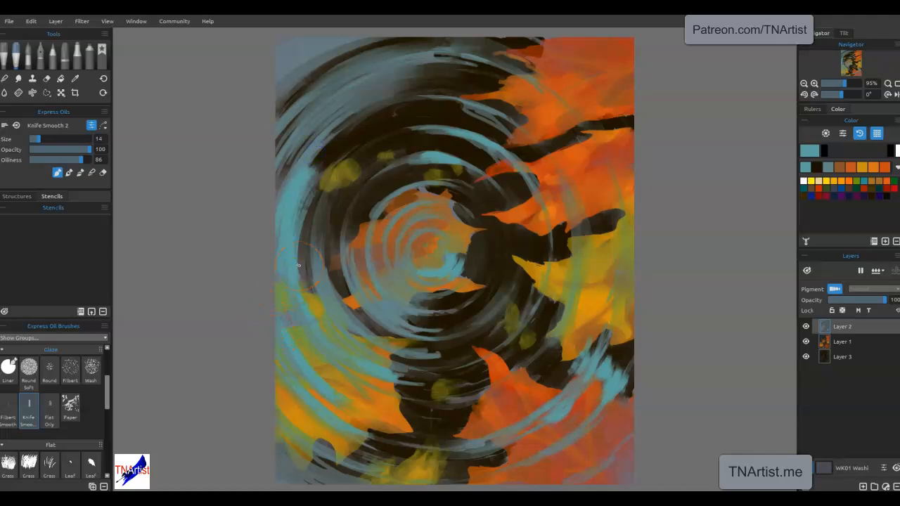
pyautogui.moveTo(351, 251)
pyautogui.mouseDown()
pyautogui.moveTo(387, 309)
pyautogui.moveTo(367, 298)
pyautogui.moveTo(355, 244)
pyautogui.moveTo(351, 275)
pyautogui.moveTo(343, 253)
pyautogui.moveTo(363, 188)
pyautogui.moveTo(316, 216)
pyautogui.moveTo(318, 258)
pyautogui.moveTo(327, 233)
pyautogui.moveTo(327, 283)
pyautogui.moveTo(314, 247)
pyautogui.moveTo(323, 210)
pyautogui.mouseUp()
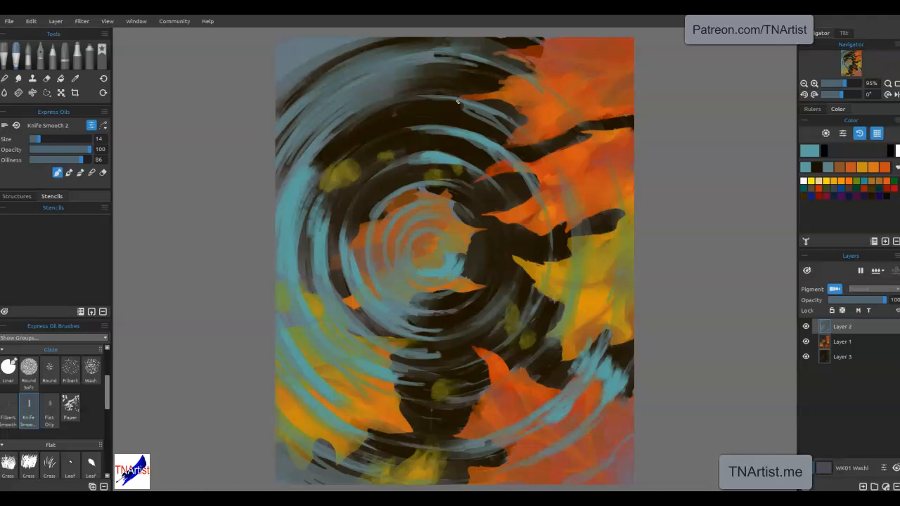
# Step: Cover the upper-left arcs and corner and the outer ripples in the canvas's lower-left corner with brighter teal
pyautogui.moveTo(338, 137)
pyautogui.mouseDown()
pyautogui.moveTo(384, 104)
pyautogui.moveTo(344, 119)
pyautogui.moveTo(393, 81)
pyautogui.moveTo(320, 117)
pyautogui.moveTo(343, 95)
pyautogui.moveTo(410, 74)
pyautogui.moveTo(279, 156)
pyautogui.moveTo(385, 74)
pyautogui.moveTo(328, 94)
pyautogui.moveTo(401, 62)
pyautogui.moveTo(340, 79)
pyautogui.moveTo(307, 100)
pyautogui.moveTo(357, 68)
pyautogui.moveTo(384, 58)
pyautogui.moveTo(305, 102)
pyautogui.moveTo(342, 56)
pyautogui.moveTo(374, 45)
pyautogui.moveTo(294, 86)
pyautogui.moveTo(341, 47)
pyautogui.moveTo(271, 88)
pyautogui.moveTo(350, 34)
pyautogui.moveTo(282, 67)
pyautogui.moveTo(340, 30)
pyautogui.moveTo(319, 30)
pyautogui.moveTo(257, 62)
pyautogui.mouseUp()
pyautogui.click(369, 26)
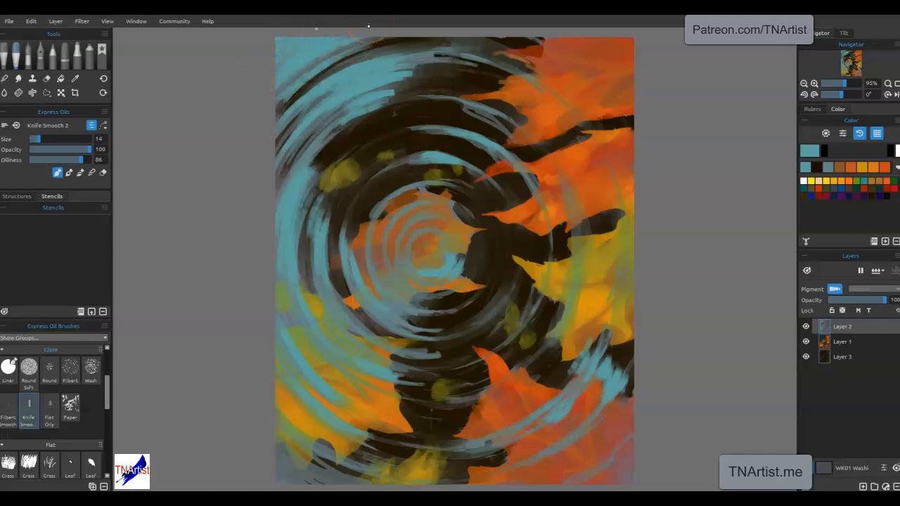
pyautogui.moveTo(274, 401)
pyautogui.mouseDown()
pyautogui.moveTo(295, 438)
pyautogui.moveTo(264, 408)
pyautogui.mouseUp()
pyautogui.moveTo(331, 471)
pyautogui.mouseDown()
pyautogui.moveTo(303, 466)
pyautogui.moveTo(326, 484)
pyautogui.mouseUp()
pyautogui.click(358, 486)
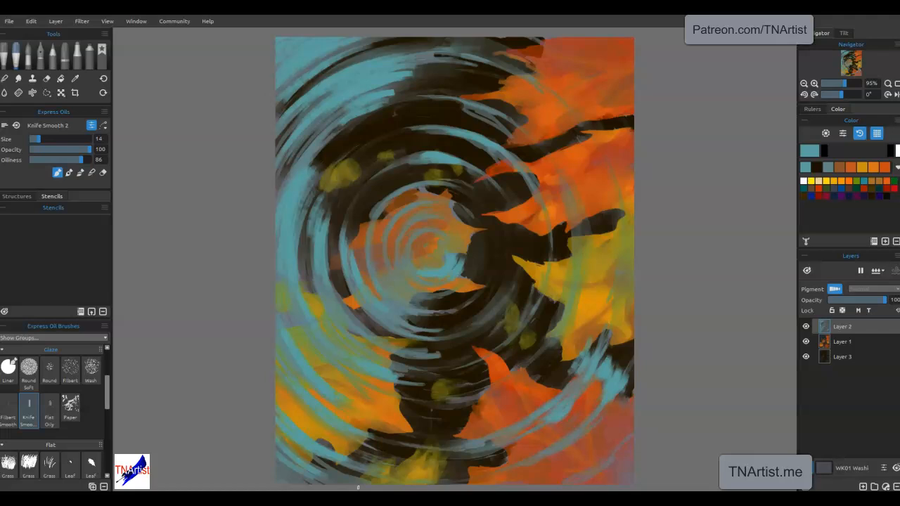
# Step: Reduce the brush size to 7 and paint thin teal ripples over the red leaf in the canvas's lower-right corner
pyautogui.press('[')
pyautogui.moveTo(578, 446)
pyautogui.mouseDown()
pyautogui.moveTo(599, 407)
pyautogui.moveTo(566, 452)
pyautogui.moveTo(545, 451)
pyautogui.moveTo(605, 399)
pyautogui.moveTo(578, 437)
pyautogui.moveTo(485, 473)
pyautogui.moveTo(511, 465)
pyautogui.mouseUp()
pyautogui.click(563, 475)
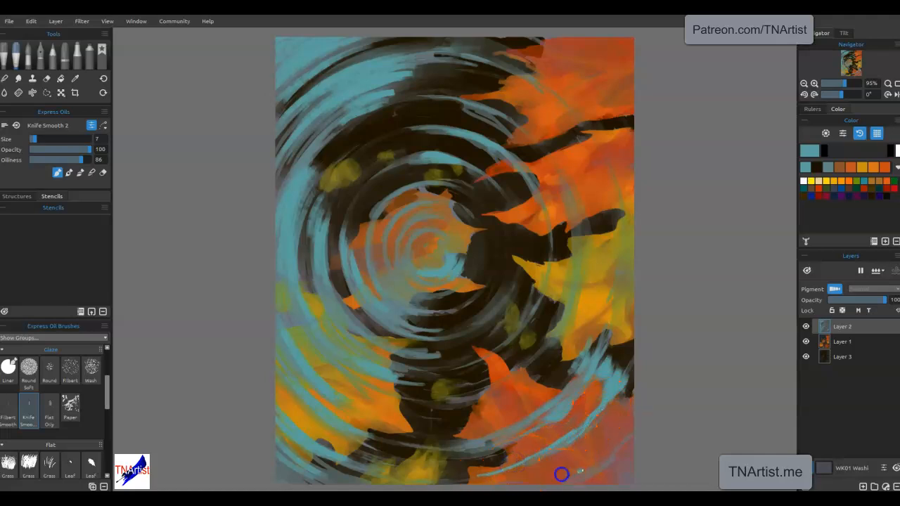
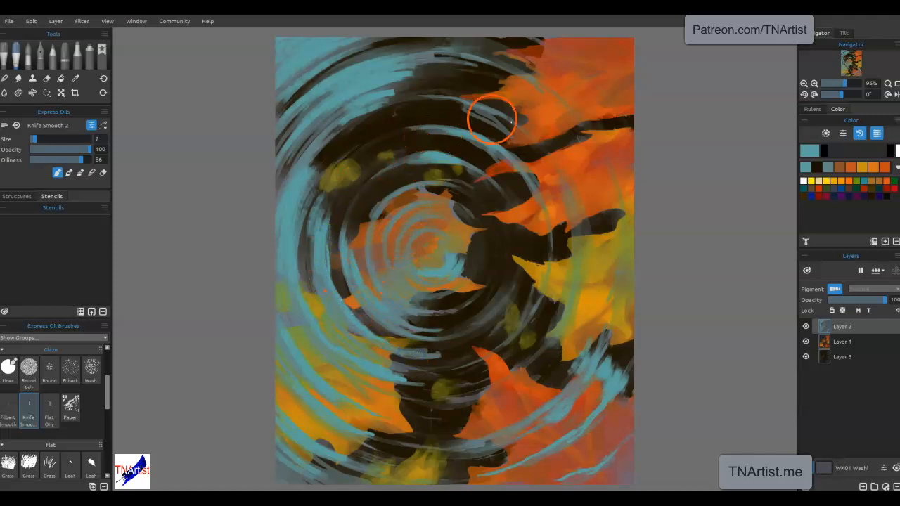
# Step: Paint thin teal arcs in the dark area right of the central leaf and along the bottom-centre ripple
pyautogui.moveTo(543, 242)
pyautogui.mouseDown()
pyautogui.moveTo(540, 303)
pyautogui.moveTo(499, 308)
pyautogui.moveTo(504, 300)
pyautogui.moveTo(532, 302)
pyautogui.mouseUp()
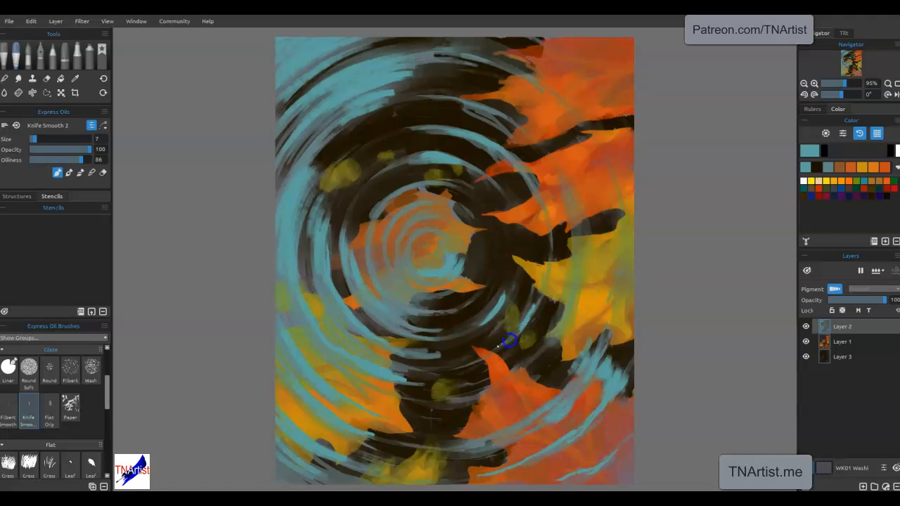
pyautogui.moveTo(475, 357); pyautogui.dragTo(547, 280)
pyautogui.moveTo(511, 208); pyautogui.dragTo(515, 213)
pyautogui.moveTo(519, 217); pyautogui.dragTo(521, 239)
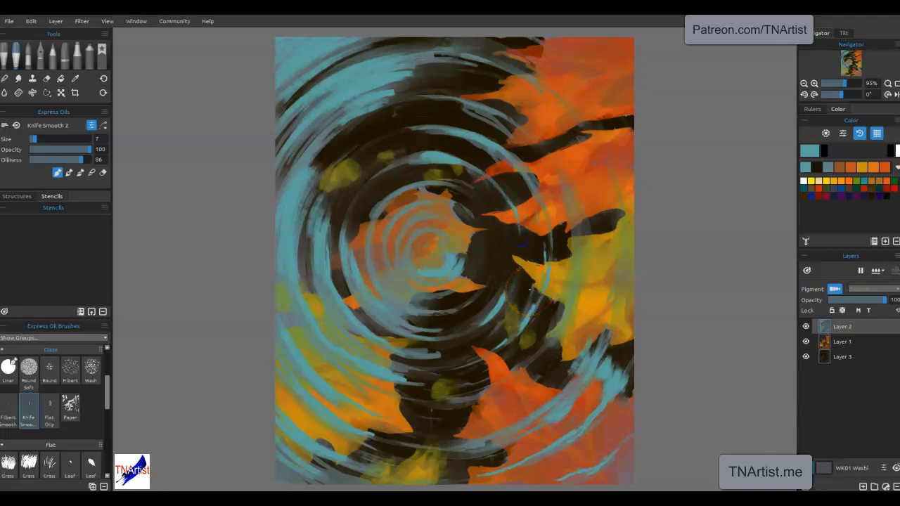
pyautogui.moveTo(470, 445); pyautogui.dragTo(453, 444)
pyautogui.moveTo(465, 446); pyautogui.dragTo(457, 446)
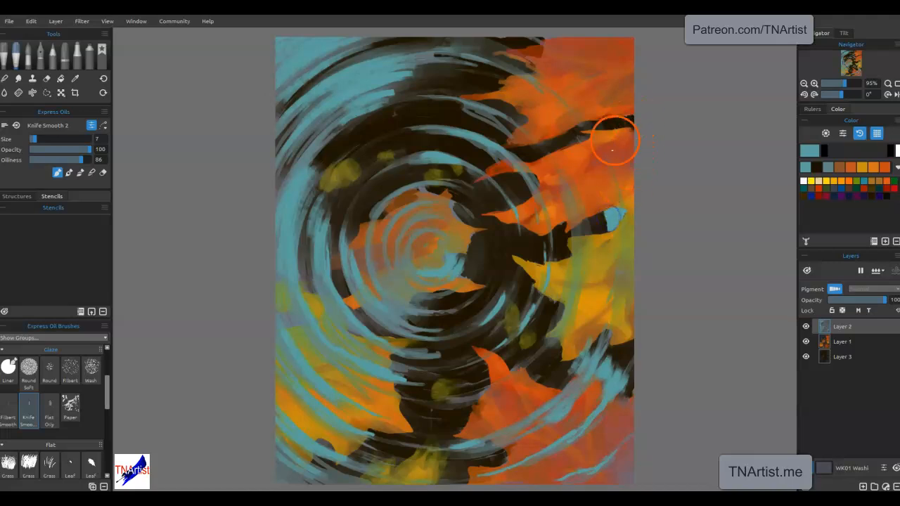
# Step: Dab teal marks along the outer rings over the right-hand leaves, their dark gaps and the canvas's top edge
pyautogui.moveTo(600, 185); pyautogui.dragTo(580, 129)
pyautogui.moveTo(521, 66)
pyautogui.mouseDown()
pyautogui.moveTo(526, 73)
pyautogui.moveTo(501, 46)
pyautogui.mouseUp()
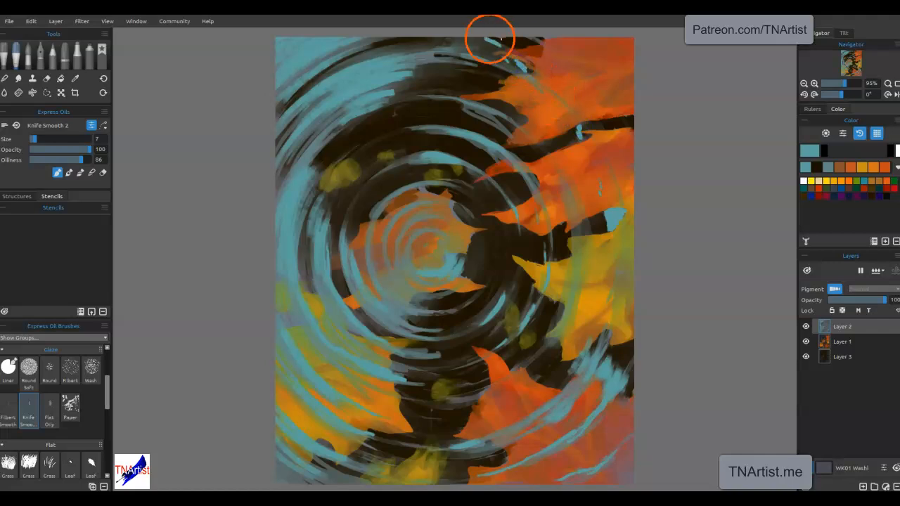
pyautogui.moveTo(545, 143)
pyautogui.mouseDown()
pyautogui.moveTo(528, 145)
pyautogui.moveTo(533, 137)
pyautogui.moveTo(536, 148)
pyautogui.mouseUp()
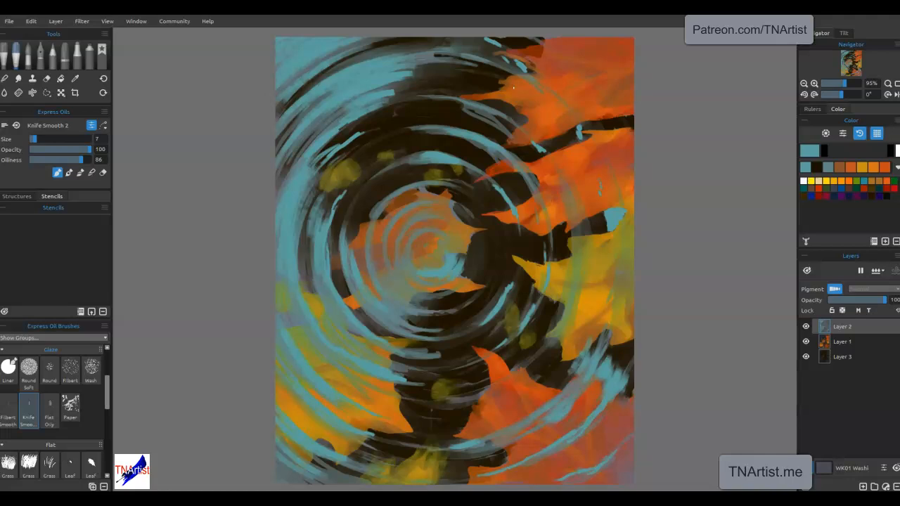
# Step: Blend the fresh teal strokes on the canvas's right side and soften the arcs across its upper left
pyautogui.press('n')
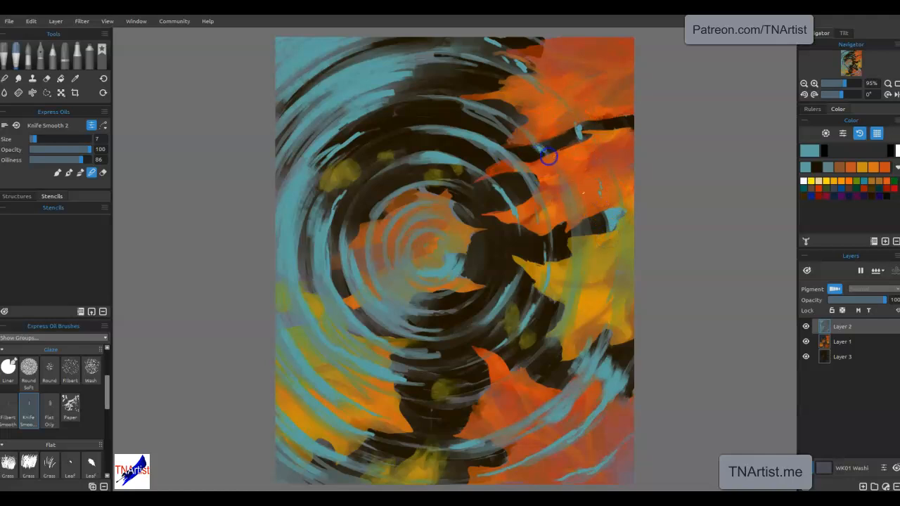
pyautogui.moveTo(602, 382); pyautogui.dragTo(619, 389)
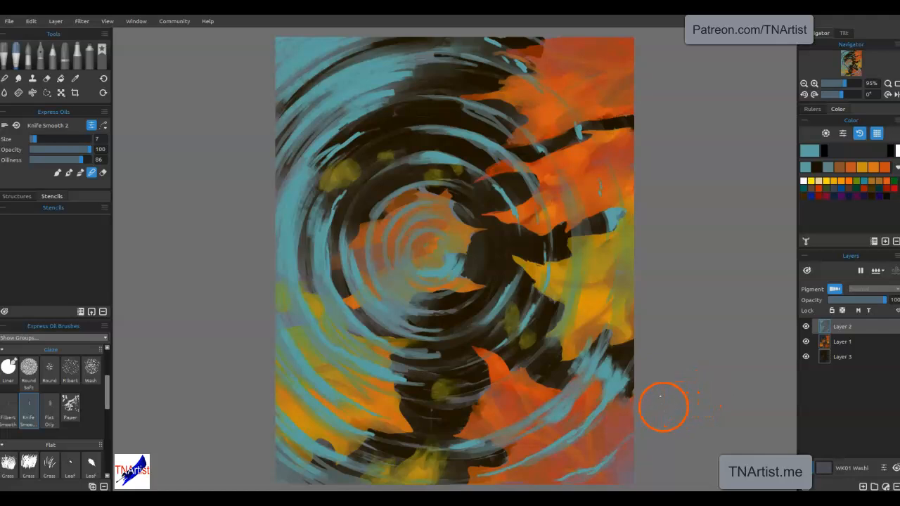
pyautogui.moveTo(375, 96); pyautogui.dragTo(448, 91)
pyautogui.moveTo(356, 90)
pyautogui.mouseDown()
pyautogui.moveTo(436, 75)
pyautogui.moveTo(346, 90)
pyautogui.moveTo(429, 70)
pyautogui.moveTo(351, 87)
pyautogui.moveTo(416, 72)
pyautogui.moveTo(374, 81)
pyautogui.moveTo(427, 73)
pyautogui.moveTo(329, 101)
pyautogui.moveTo(433, 70)
pyautogui.mouseUp()
pyautogui.moveTo(372, 74)
pyautogui.mouseDown()
pyautogui.moveTo(447, 65)
pyautogui.moveTo(411, 64)
pyautogui.mouseUp()
pyautogui.moveTo(277, 147); pyautogui.dragTo(312, 75)
pyautogui.moveTo(272, 169); pyautogui.dragTo(310, 132)
pyautogui.moveTo(275, 189); pyautogui.dragTo(328, 127)
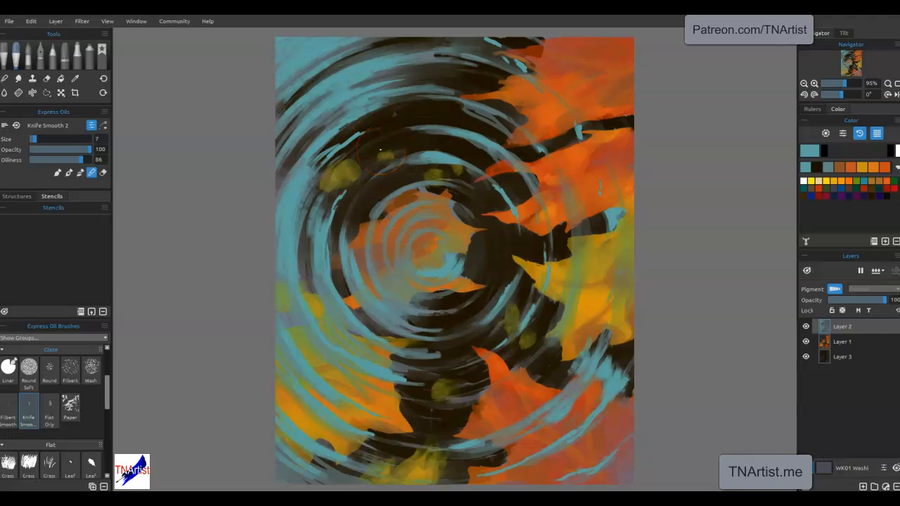
# Step: Change the paint colour to a lighter, less saturated teal and paint highlights on the rings over and just above the central leaf
pyautogui.click(812, 149)
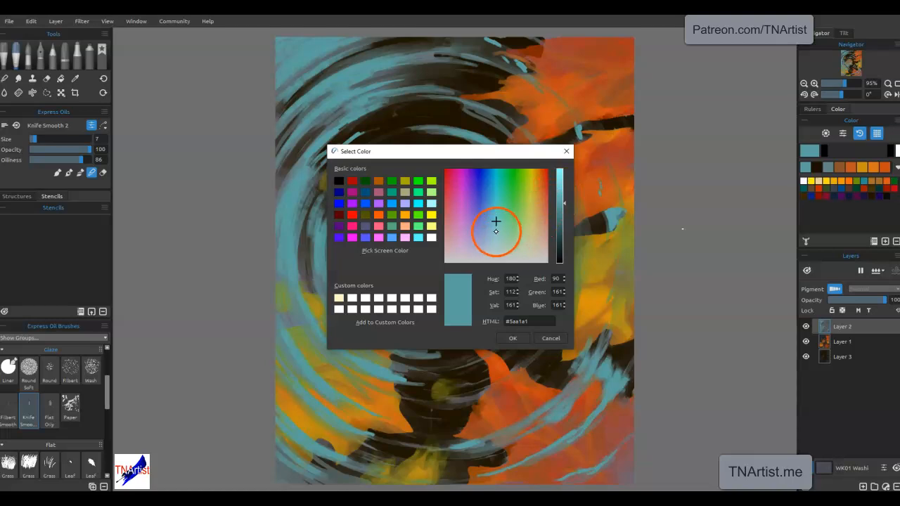
pyautogui.click(497, 229)
pyautogui.click(560, 190)
pyautogui.click(519, 338)
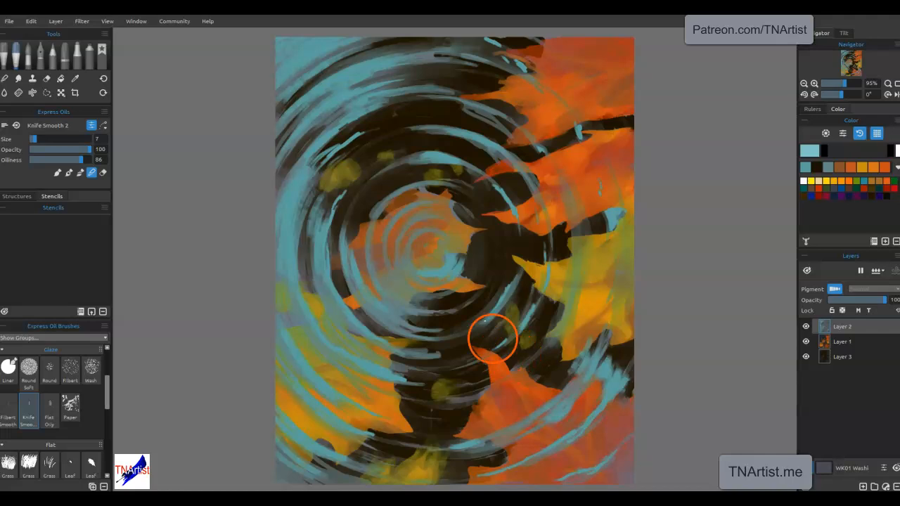
pyautogui.click(418, 202)
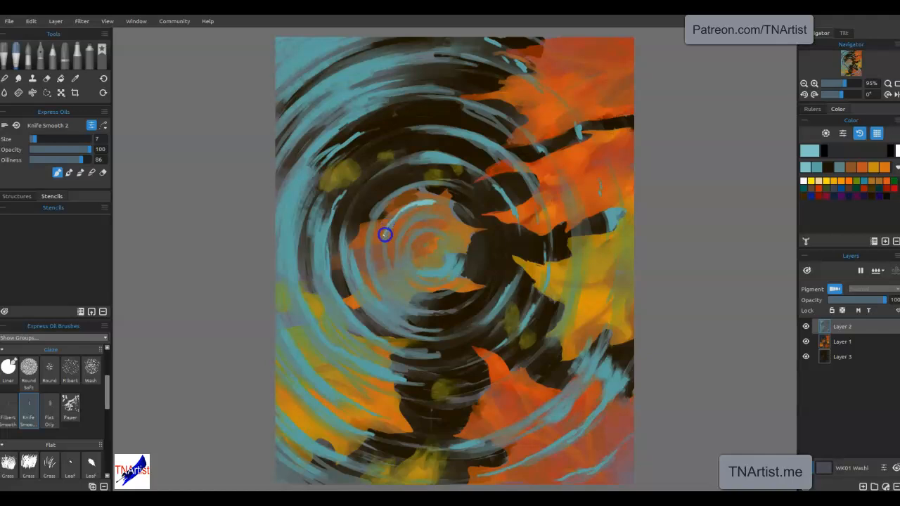
pyautogui.moveTo(403, 211); pyautogui.dragTo(401, 213)
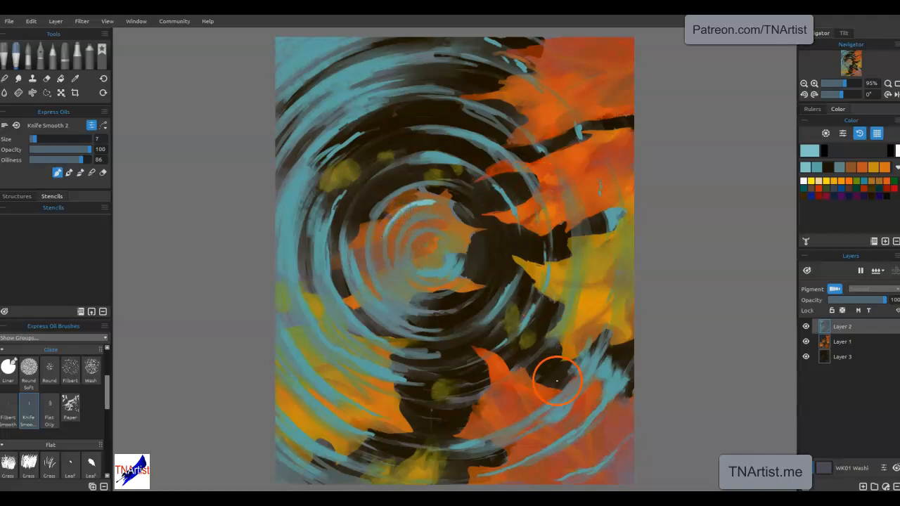
pyautogui.moveTo(469, 221)
pyautogui.mouseDown()
pyautogui.moveTo(481, 269)
pyautogui.moveTo(450, 256)
pyautogui.moveTo(444, 272)
pyautogui.moveTo(425, 277)
pyautogui.moveTo(447, 252)
pyautogui.moveTo(447, 262)
pyautogui.moveTo(447, 241)
pyautogui.moveTo(451, 267)
pyautogui.moveTo(404, 254)
pyautogui.moveTo(415, 230)
pyautogui.moveTo(412, 241)
pyautogui.moveTo(394, 229)
pyautogui.moveTo(434, 204)
pyautogui.moveTo(388, 231)
pyautogui.moveTo(386, 270)
pyautogui.moveTo(380, 217)
pyautogui.moveTo(426, 182)
pyautogui.mouseUp()
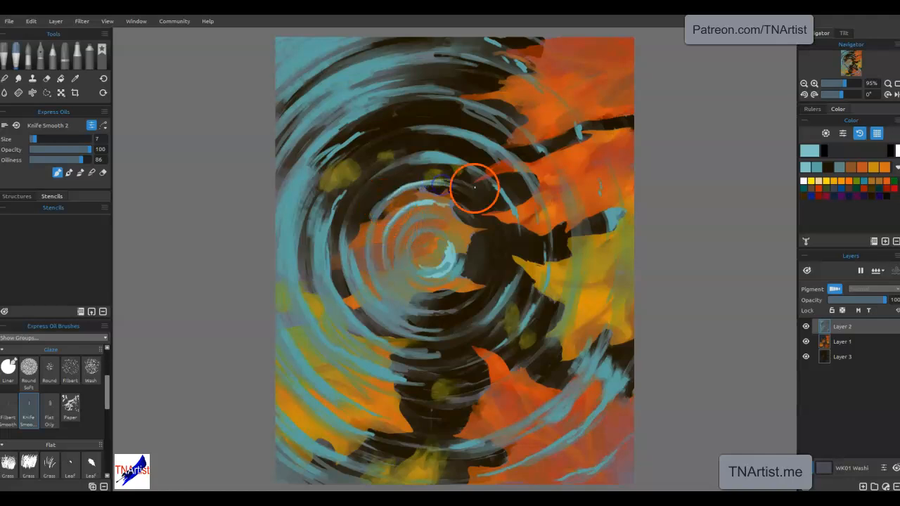
# Step: Paint light teal highlights along the upper arcs from the ring above the central leaf out to the upper-left ripples
pyautogui.moveTo(330, 209); pyautogui.dragTo(366, 178)
pyautogui.moveTo(363, 184); pyautogui.dragTo(384, 167)
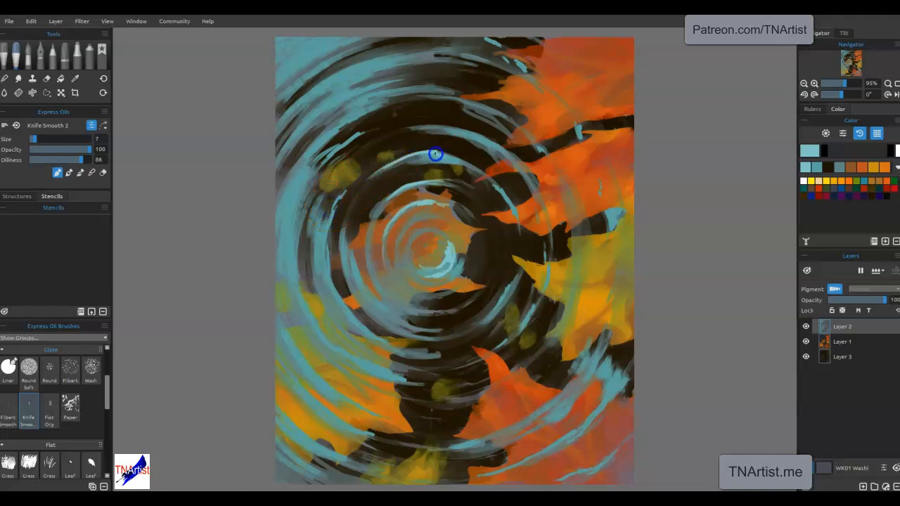
pyautogui.moveTo(429, 129); pyautogui.dragTo(386, 135)
pyautogui.moveTo(372, 104); pyautogui.dragTo(405, 97)
pyautogui.moveTo(406, 97)
pyautogui.mouseDown()
pyautogui.moveTo(349, 117)
pyautogui.moveTo(396, 88)
pyautogui.moveTo(415, 60)
pyautogui.moveTo(368, 61)
pyautogui.moveTo(415, 54)
pyautogui.moveTo(330, 78)
pyautogui.mouseUp()
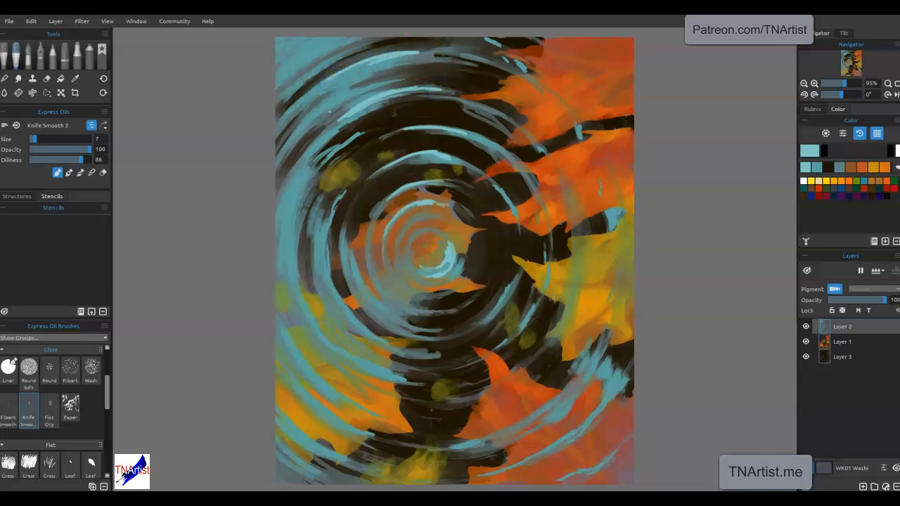
# Step: Paint light teal highlights along the lower-left rings and the bottom ripple over the red leaf, erasing excess paint near the yellow leaf
pyautogui.moveTo(313, 307)
pyautogui.mouseDown()
pyautogui.moveTo(362, 359)
pyautogui.moveTo(303, 298)
pyautogui.moveTo(363, 360)
pyautogui.moveTo(314, 313)
pyautogui.moveTo(307, 298)
pyautogui.moveTo(332, 336)
pyautogui.moveTo(299, 277)
pyautogui.moveTo(313, 311)
pyautogui.moveTo(311, 302)
pyautogui.moveTo(387, 372)
pyautogui.moveTo(343, 349)
pyautogui.moveTo(396, 374)
pyautogui.moveTo(308, 363)
pyautogui.moveTo(324, 379)
pyautogui.moveTo(284, 329)
pyautogui.moveTo(336, 393)
pyautogui.moveTo(279, 316)
pyautogui.mouseUp()
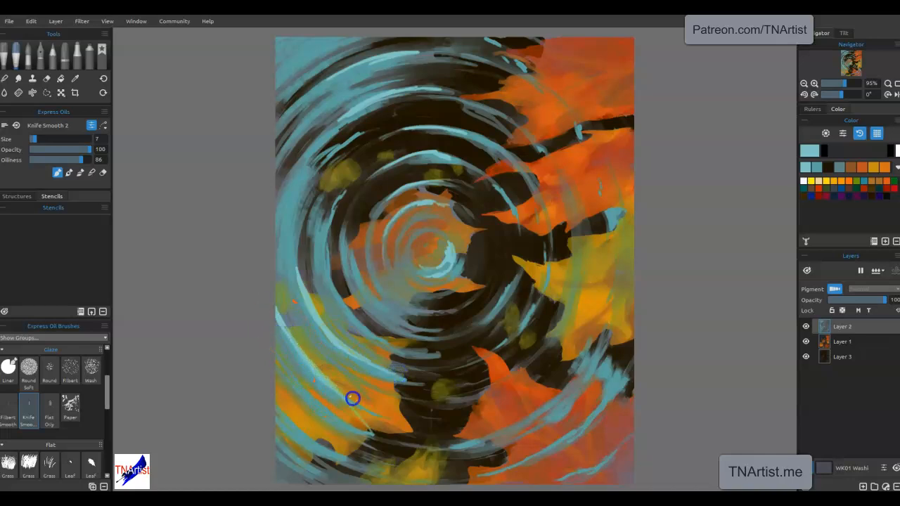
pyautogui.press('e')
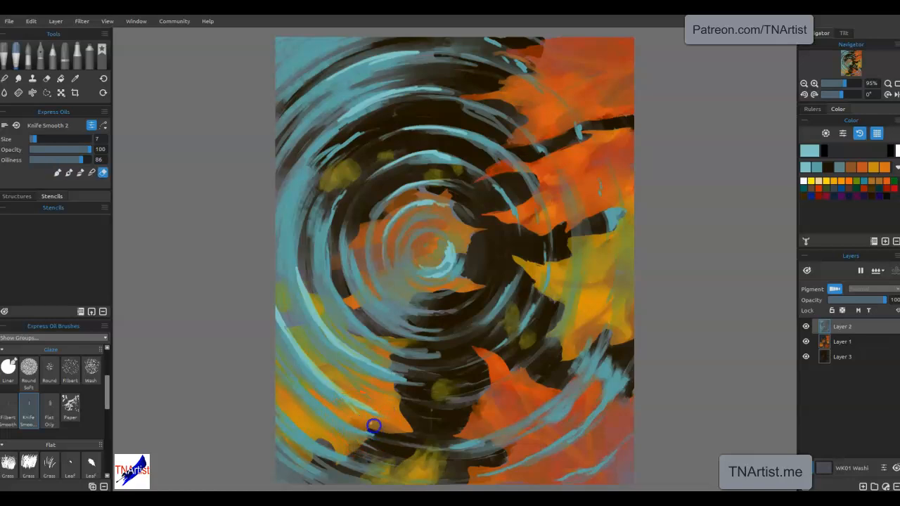
pyautogui.press('e')
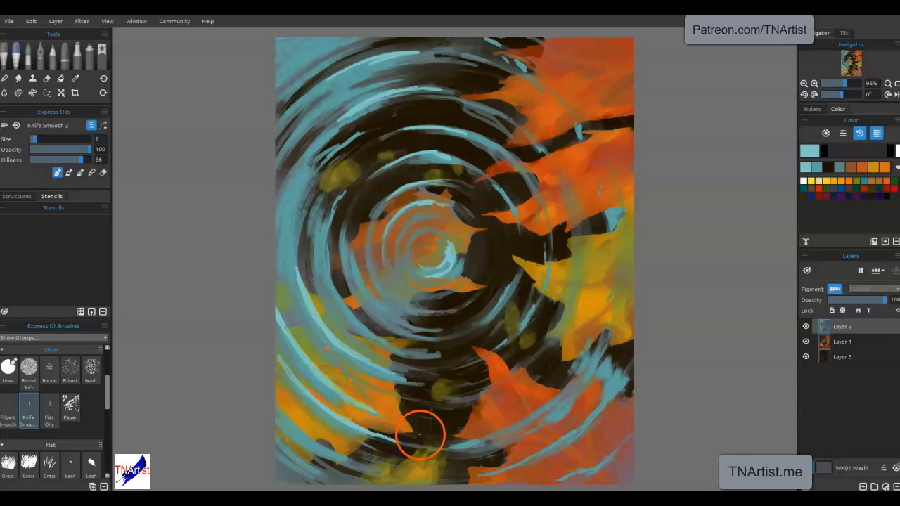
pyautogui.moveTo(420, 435)
pyautogui.mouseDown()
pyautogui.moveTo(546, 354)
pyautogui.moveTo(521, 383)
pyautogui.moveTo(536, 362)
pyautogui.moveTo(526, 409)
pyautogui.moveTo(491, 424)
pyautogui.moveTo(580, 384)
pyautogui.moveTo(505, 425)
pyautogui.moveTo(571, 379)
pyautogui.mouseUp()
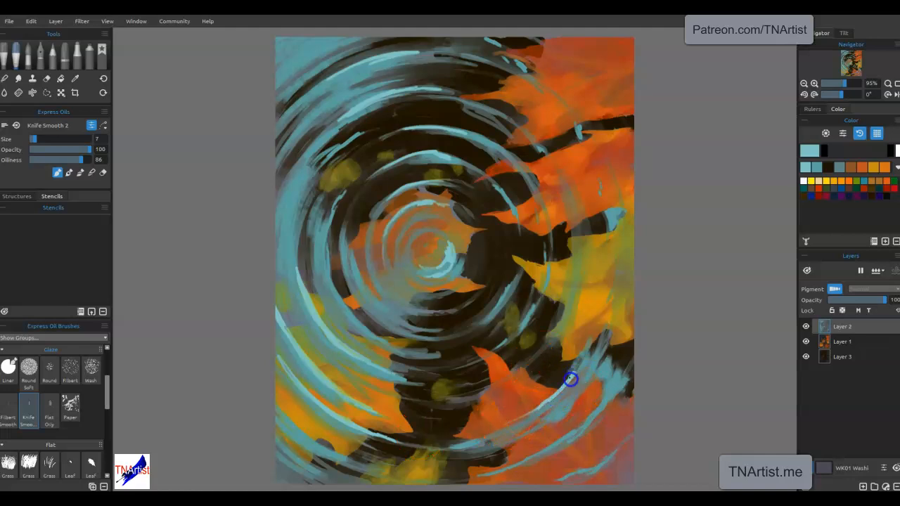
# Step: Paint light teal highlights along the outer rings over the lower-right red and yellow leaves and the lower-left ripples
pyautogui.moveTo(593, 337)
pyautogui.mouseDown()
pyautogui.moveTo(606, 301)
pyautogui.moveTo(588, 383)
pyautogui.moveTo(599, 374)
pyautogui.moveTo(610, 380)
pyautogui.moveTo(589, 422)
pyautogui.moveTo(540, 454)
pyautogui.moveTo(460, 477)
pyautogui.mouseUp()
pyautogui.moveTo(560, 479); pyautogui.dragTo(631, 438)
pyautogui.moveTo(617, 316); pyautogui.dragTo(622, 367)
pyautogui.moveTo(621, 299)
pyautogui.mouseDown()
pyautogui.moveTo(621, 256)
pyautogui.moveTo(612, 354)
pyautogui.mouseUp()
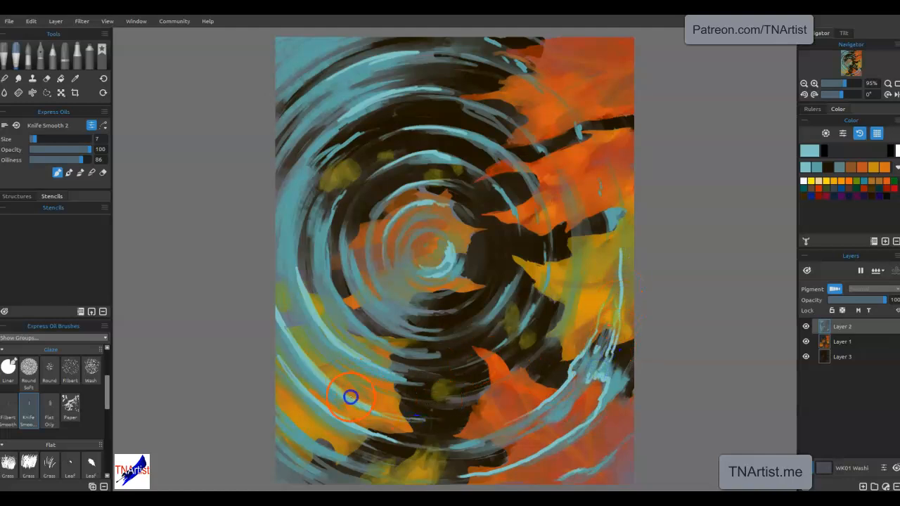
pyautogui.moveTo(270, 289); pyautogui.dragTo(294, 338)
pyautogui.moveTo(267, 272)
pyautogui.mouseDown()
pyautogui.moveTo(311, 400)
pyautogui.moveTo(355, 428)
pyautogui.moveTo(279, 414)
pyautogui.moveTo(337, 457)
pyautogui.moveTo(380, 461)
pyautogui.mouseUp()
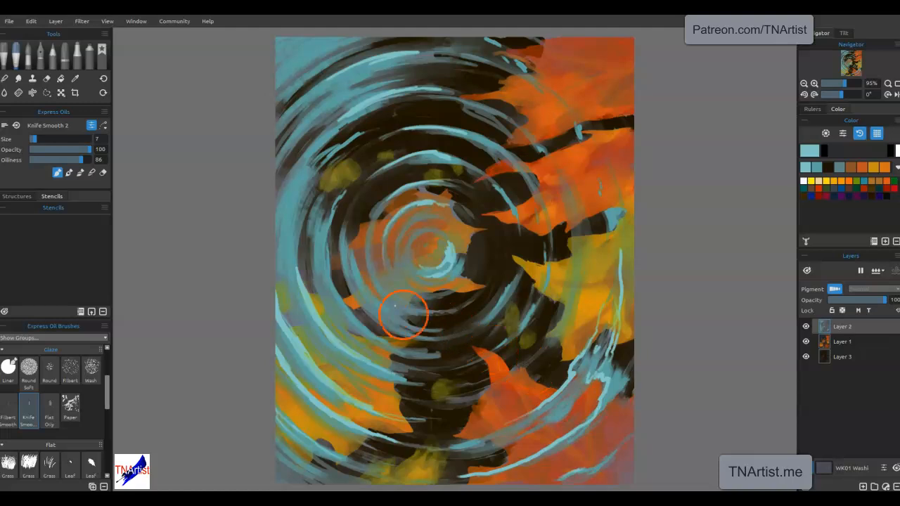
# Step: Paint thin light teal highlights on the rings around the central leaf and the dark gap to its right
pyautogui.moveTo(346, 231)
pyautogui.mouseDown()
pyautogui.moveTo(376, 297)
pyautogui.moveTo(368, 239)
pyautogui.moveTo(385, 244)
pyautogui.mouseUp()
pyautogui.moveTo(416, 310); pyautogui.dragTo(437, 312)
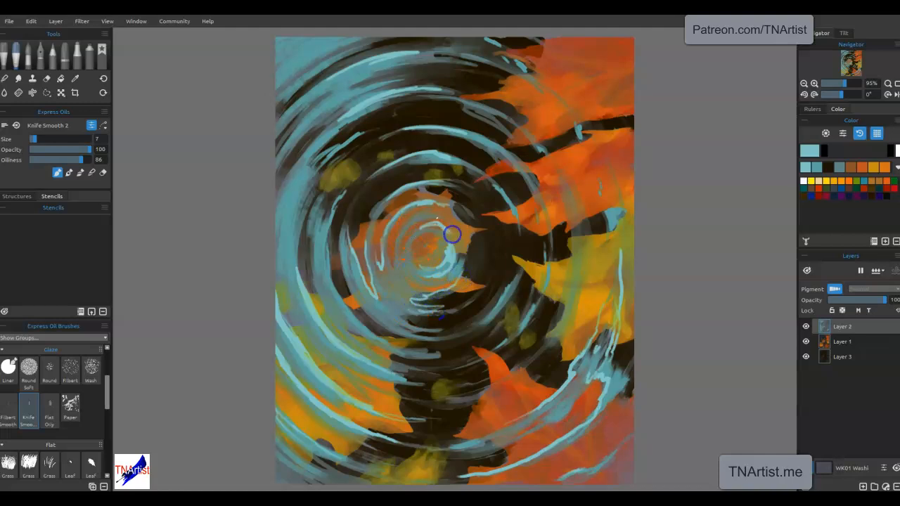
pyautogui.moveTo(431, 213); pyautogui.dragTo(462, 231)
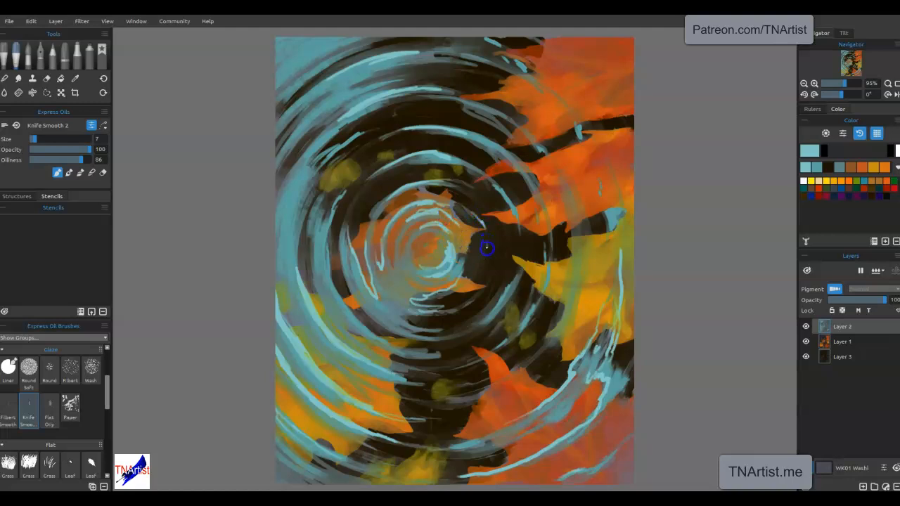
pyautogui.moveTo(483, 270); pyautogui.dragTo(479, 281)
pyautogui.moveTo(516, 253); pyautogui.dragTo(518, 234)
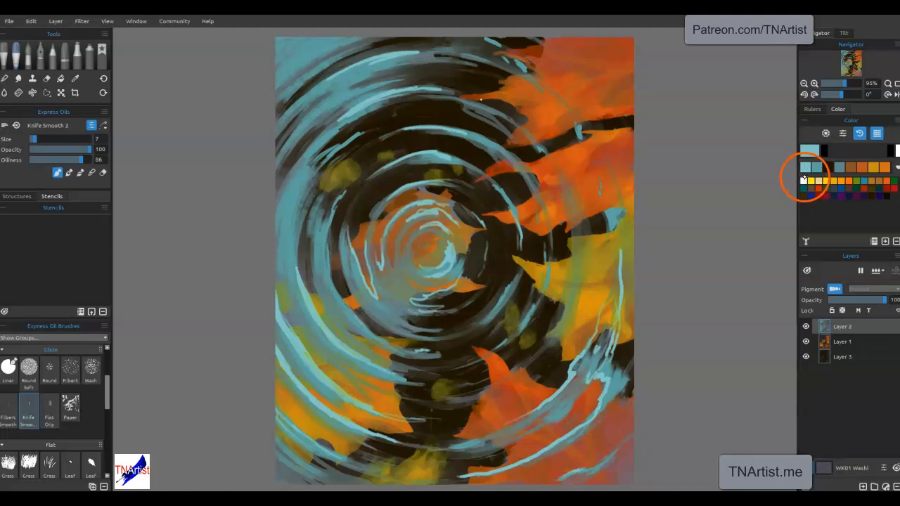
# Step: Change the paint colour to a very pale teal and highlight the innermost ring and the arcs just above it
pyautogui.click(810, 150)
pyautogui.click(496, 242)
pyautogui.click(560, 177)
pyautogui.click(514, 338)
pyautogui.moveTo(439, 262)
pyautogui.mouseDown()
pyautogui.moveTo(452, 243)
pyautogui.moveTo(431, 266)
pyautogui.mouseUp()
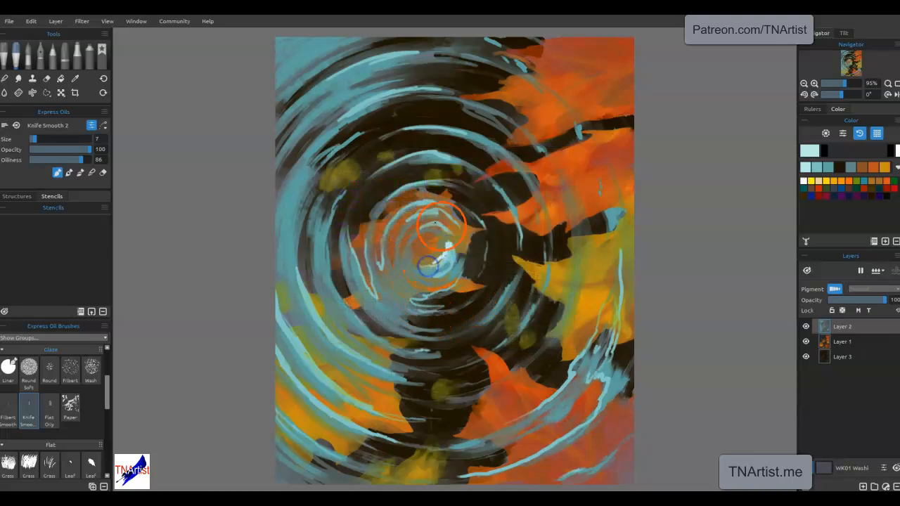
pyautogui.moveTo(427, 224)
pyautogui.mouseDown()
pyautogui.moveTo(423, 208)
pyautogui.moveTo(439, 211)
pyautogui.moveTo(416, 184)
pyautogui.mouseUp()
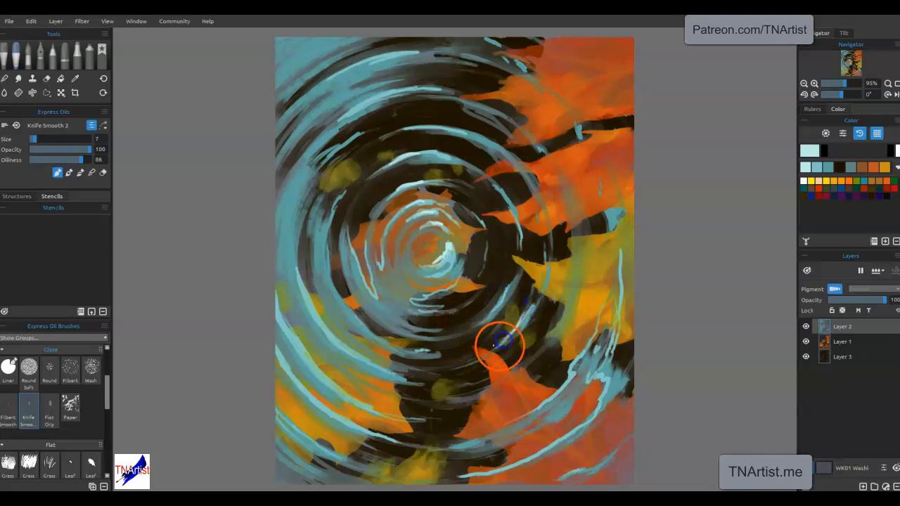
# Step: Paint very pale teal highlights along the lower-right, lower-left and upper-left rings and around the innermost ripples
pyautogui.moveTo(552, 390)
pyautogui.mouseDown()
pyautogui.moveTo(585, 348)
pyautogui.moveTo(560, 389)
pyautogui.mouseUp()
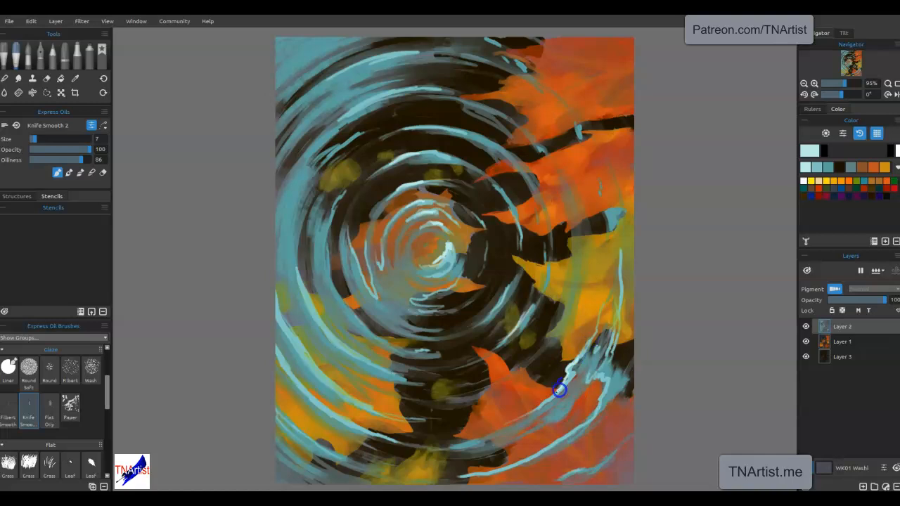
pyautogui.moveTo(286, 322)
pyautogui.mouseDown()
pyautogui.moveTo(277, 303)
pyautogui.moveTo(317, 370)
pyautogui.moveTo(380, 413)
pyautogui.mouseUp()
pyautogui.moveTo(311, 315)
pyautogui.mouseDown()
pyautogui.moveTo(301, 249)
pyautogui.moveTo(323, 145)
pyautogui.mouseUp()
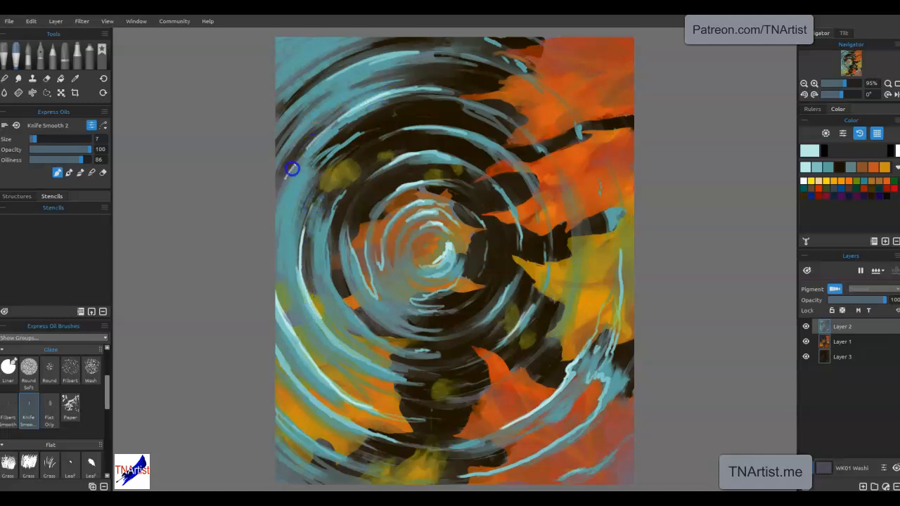
pyautogui.moveTo(350, 65)
pyautogui.mouseDown()
pyautogui.moveTo(303, 102)
pyautogui.moveTo(298, 123)
pyautogui.mouseUp()
pyautogui.moveTo(434, 235)
pyautogui.mouseDown()
pyautogui.moveTo(401, 245)
pyautogui.moveTo(428, 225)
pyautogui.moveTo(403, 249)
pyautogui.moveTo(431, 253)
pyautogui.moveTo(440, 239)
pyautogui.moveTo(427, 259)
pyautogui.moveTo(450, 236)
pyautogui.moveTo(449, 245)
pyautogui.moveTo(468, 239)
pyautogui.moveTo(455, 268)
pyautogui.moveTo(454, 241)
pyautogui.moveTo(490, 243)
pyautogui.moveTo(482, 237)
pyautogui.mouseUp()
pyautogui.moveTo(476, 276)
pyautogui.mouseDown()
pyautogui.moveTo(420, 286)
pyautogui.moveTo(389, 237)
pyautogui.moveTo(416, 201)
pyautogui.moveTo(382, 238)
pyautogui.mouseUp()
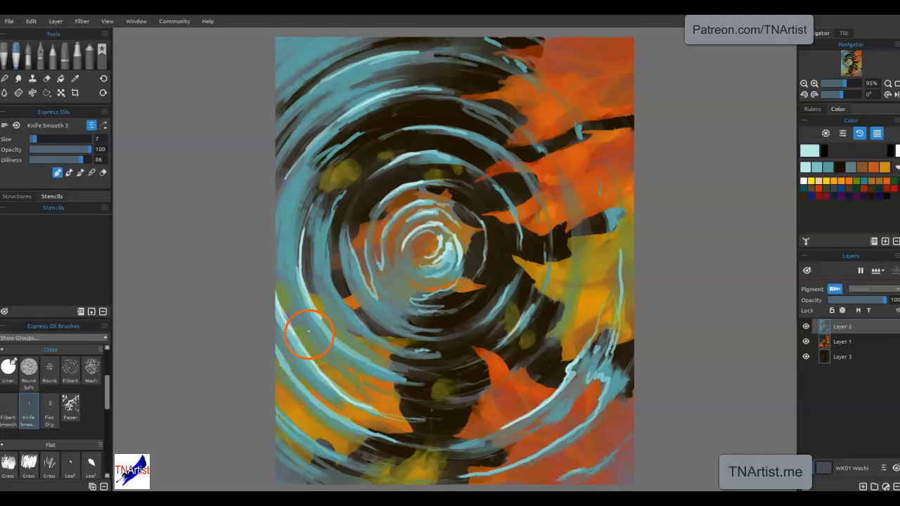
pyautogui.moveTo(323, 360)
pyautogui.mouseDown()
pyautogui.moveTo(400, 325)
pyautogui.moveTo(438, 331)
pyautogui.moveTo(513, 372)
pyautogui.mouseUp()
pyautogui.moveTo(493, 297)
pyautogui.mouseDown()
pyautogui.moveTo(451, 327)
pyautogui.moveTo(495, 314)
pyautogui.mouseUp()
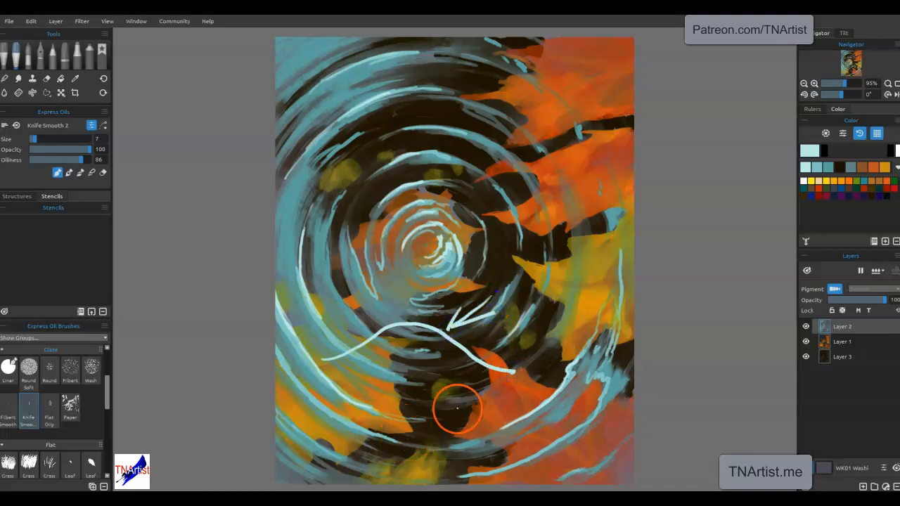
pyautogui.hotkey('ctrl', 'z')
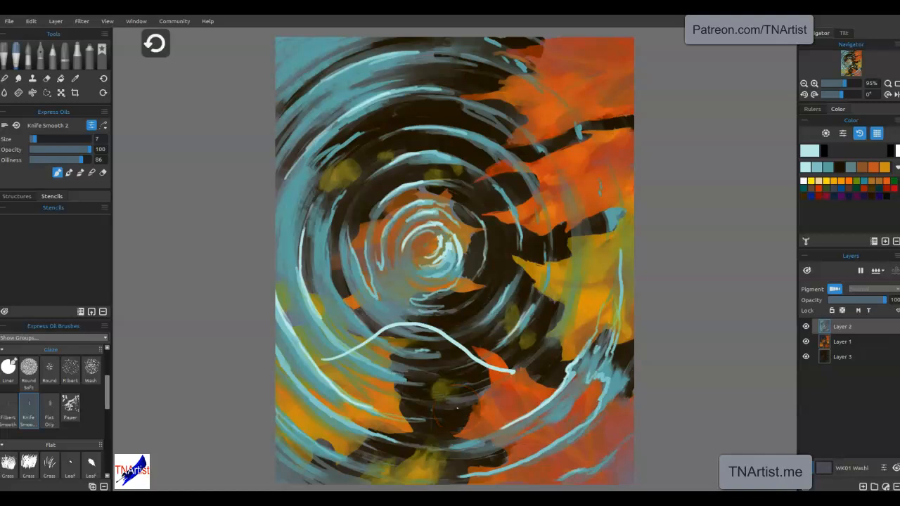
pyautogui.hotkey('ctrl', 'z')
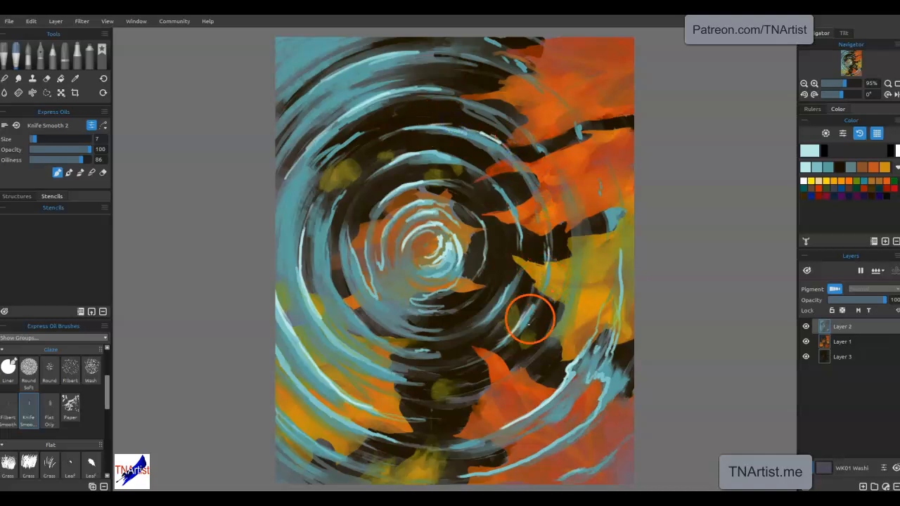
# Step: Add pale teal highlights to the ring over the red leaf, the lower-left ripple and the topmost arc
pyautogui.moveTo(545, 342); pyautogui.dragTo(472, 398)
pyautogui.moveTo(283, 410)
pyautogui.mouseDown()
pyautogui.moveTo(331, 453)
pyautogui.moveTo(373, 468)
pyautogui.mouseUp()
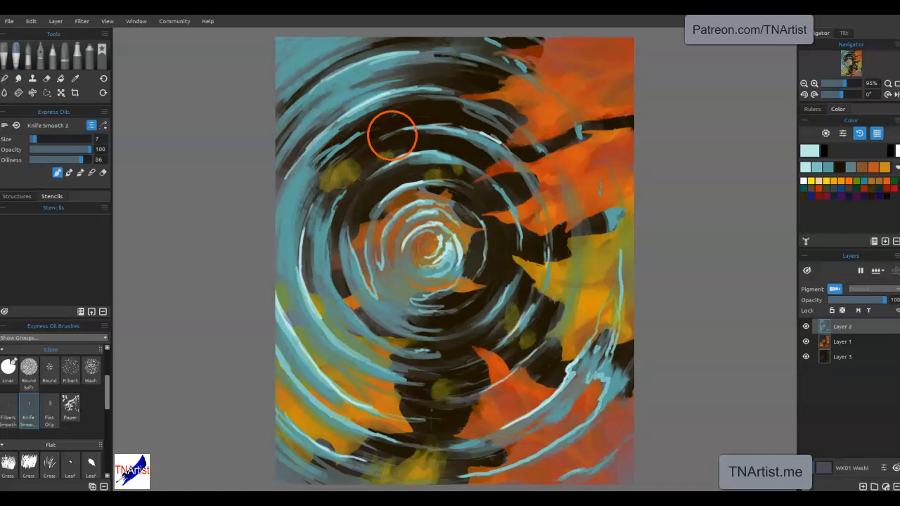
pyautogui.moveTo(471, 54); pyautogui.dragTo(531, 85)
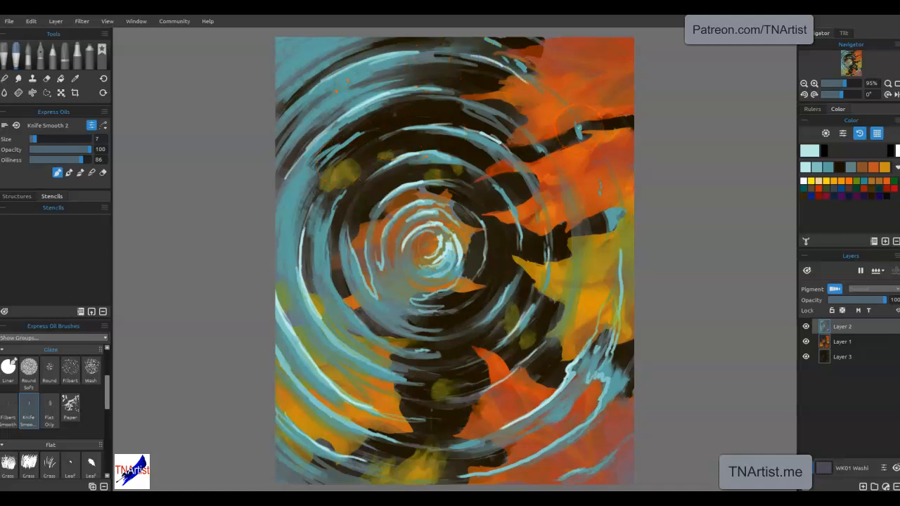
# Step: Lasso-select thin curved slivers following the rings over the orange, yellow and red leaves on the canvas's right side
pyautogui.click(47, 93)
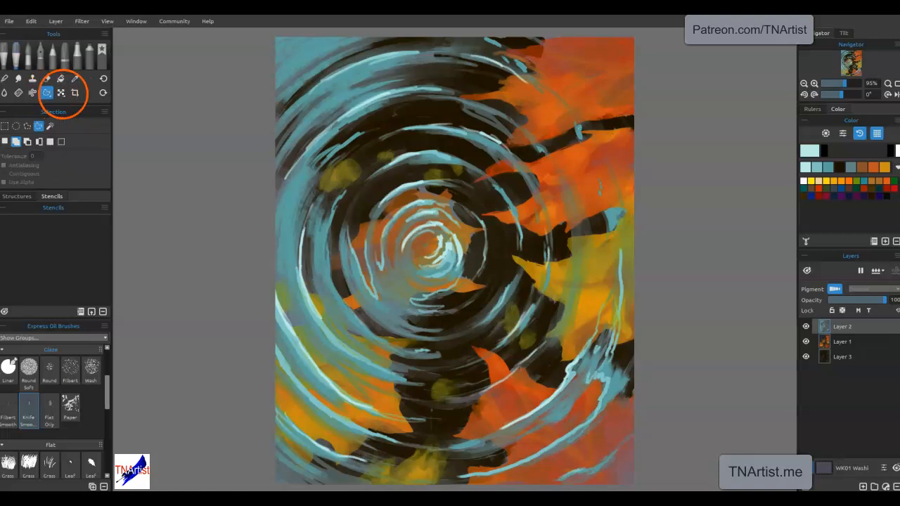
pyautogui.click(518, 377)
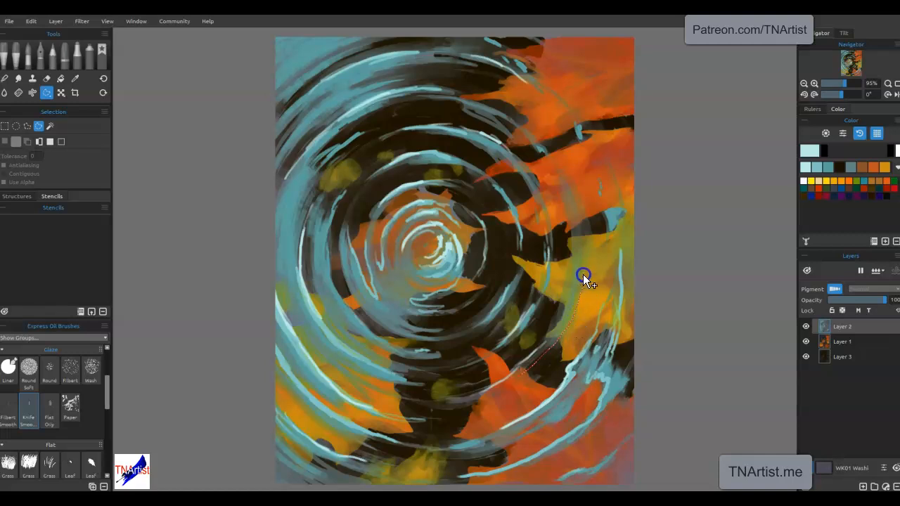
pyautogui.moveTo(568, 363)
pyautogui.mouseDown()
pyautogui.moveTo(504, 417)
pyautogui.moveTo(467, 421)
pyautogui.moveTo(566, 357)
pyautogui.mouseUp()
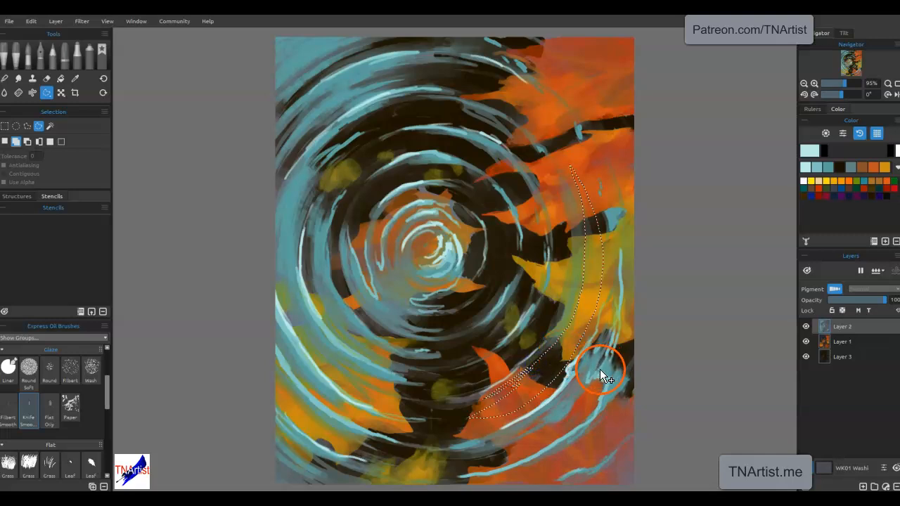
pyautogui.moveTo(549, 180)
pyautogui.mouseDown()
pyautogui.moveTo(572, 264)
pyautogui.moveTo(573, 255)
pyautogui.moveTo(556, 325)
pyautogui.moveTo(520, 357)
pyautogui.moveTo(569, 299)
pyautogui.moveTo(579, 246)
pyautogui.moveTo(532, 154)
pyautogui.mouseUp()
pyautogui.press('Delete')
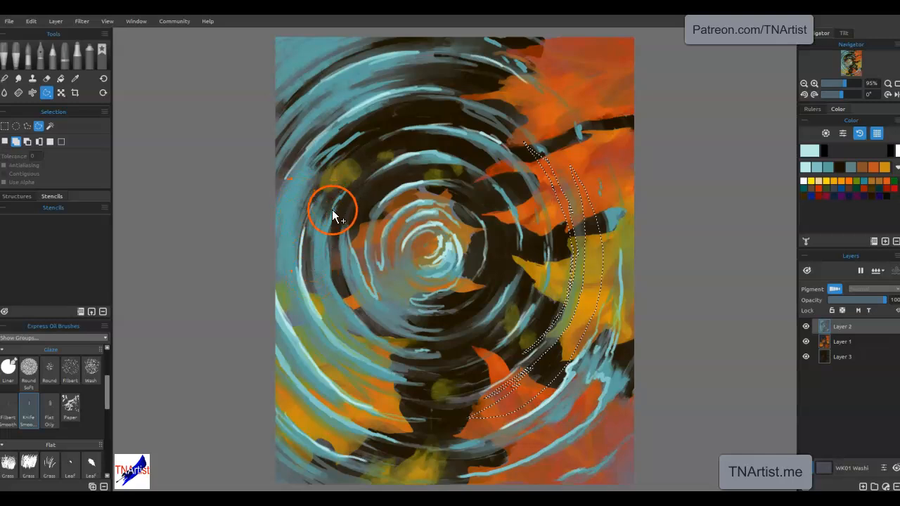
# Step: Add thin curved slivers along the left and upper-left ripples to the lasso selection
pyautogui.moveTo(303, 256)
pyautogui.mouseDown()
pyautogui.moveTo(318, 218)
pyautogui.moveTo(319, 296)
pyautogui.moveTo(310, 228)
pyautogui.mouseUp()
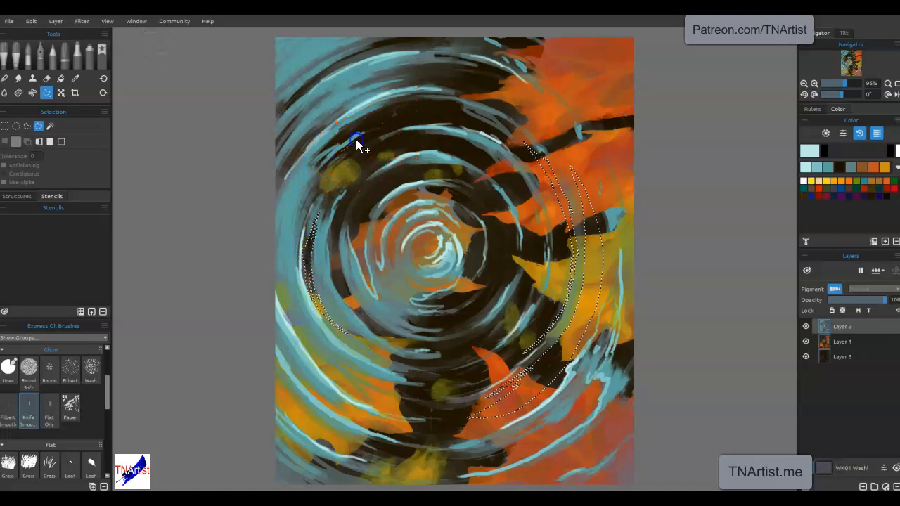
pyautogui.moveTo(316, 191)
pyautogui.mouseDown()
pyautogui.moveTo(417, 124)
pyautogui.moveTo(377, 133)
pyautogui.moveTo(429, 123)
pyautogui.moveTo(401, 123)
pyautogui.moveTo(351, 145)
pyautogui.moveTo(278, 225)
pyautogui.moveTo(298, 190)
pyautogui.moveTo(279, 251)
pyautogui.moveTo(285, 298)
pyautogui.mouseUp()
pyautogui.moveTo(278, 240)
pyautogui.mouseDown()
pyautogui.moveTo(306, 176)
pyautogui.moveTo(287, 201)
pyautogui.mouseUp()
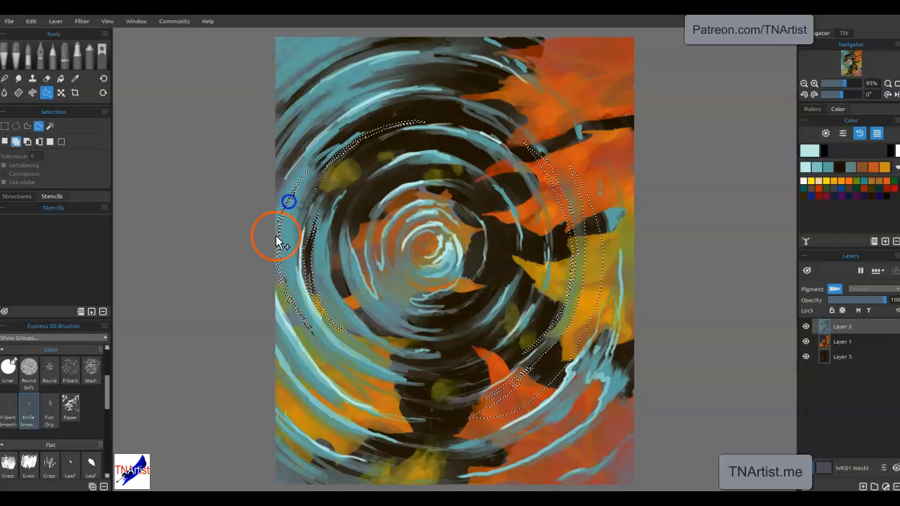
pyautogui.moveTo(285, 163)
pyautogui.mouseDown()
pyautogui.moveTo(332, 118)
pyautogui.moveTo(292, 155)
pyautogui.moveTo(333, 121)
pyautogui.moveTo(268, 199)
pyautogui.moveTo(312, 131)
pyautogui.mouseUp()
# Step: Add narrow crescents between the top ripples and along the bottom ripples to the lasso selection
pyautogui.moveTo(416, 80)
pyautogui.mouseDown()
pyautogui.moveTo(381, 92)
pyautogui.moveTo(431, 83)
pyautogui.moveTo(397, 84)
pyautogui.moveTo(476, 91)
pyautogui.moveTo(429, 81)
pyautogui.moveTo(470, 86)
pyautogui.moveTo(458, 82)
pyautogui.moveTo(386, 83)
pyautogui.moveTo(446, 77)
pyautogui.mouseUp()
pyautogui.moveTo(370, 86); pyautogui.dragTo(352, 88)
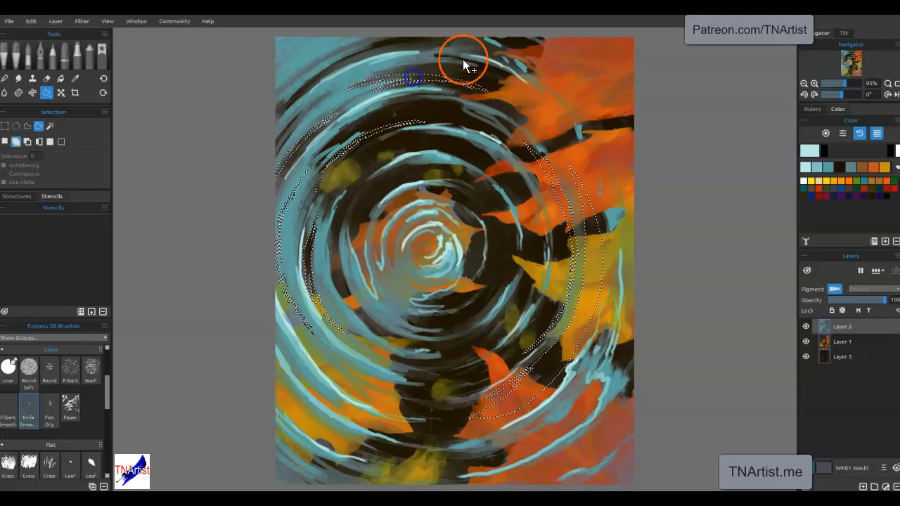
pyautogui.moveTo(468, 66)
pyautogui.mouseDown()
pyautogui.moveTo(413, 67)
pyautogui.moveTo(484, 74)
pyautogui.moveTo(441, 65)
pyautogui.moveTo(519, 100)
pyautogui.mouseUp()
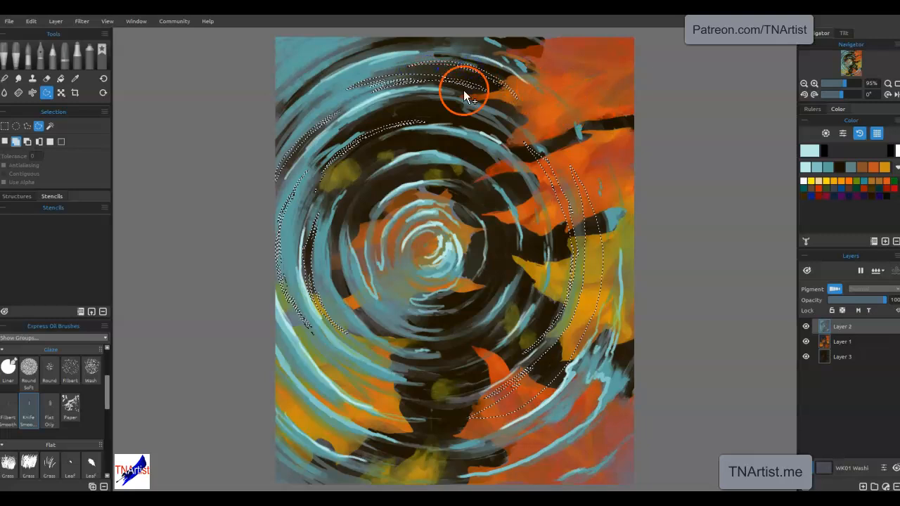
pyautogui.moveTo(329, 90)
pyautogui.mouseDown()
pyautogui.moveTo(311, 101)
pyautogui.moveTo(340, 81)
pyautogui.moveTo(278, 143)
pyautogui.moveTo(374, 69)
pyautogui.mouseUp()
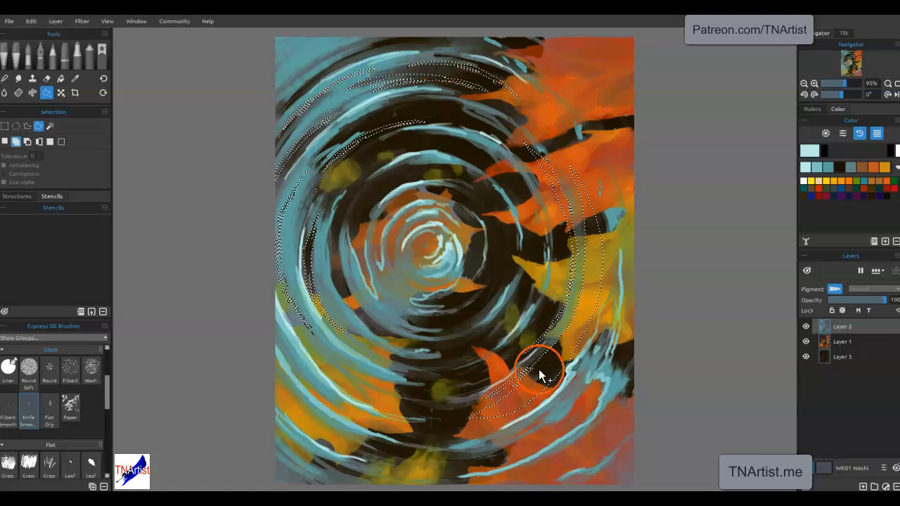
pyautogui.moveTo(441, 451)
pyautogui.mouseDown()
pyautogui.moveTo(480, 446)
pyautogui.moveTo(452, 458)
pyautogui.moveTo(612, 422)
pyautogui.moveTo(537, 476)
pyautogui.moveTo(599, 441)
pyautogui.moveTo(537, 474)
pyautogui.moveTo(483, 478)
pyautogui.moveTo(601, 443)
pyautogui.mouseUp()
pyautogui.moveTo(400, 475)
pyautogui.mouseDown()
pyautogui.moveTo(473, 460)
pyautogui.moveTo(316, 429)
pyautogui.moveTo(361, 445)
pyautogui.moveTo(321, 418)
pyautogui.moveTo(386, 447)
pyautogui.moveTo(326, 426)
pyautogui.moveTo(295, 336)
pyautogui.moveTo(413, 412)
pyautogui.mouseUp()
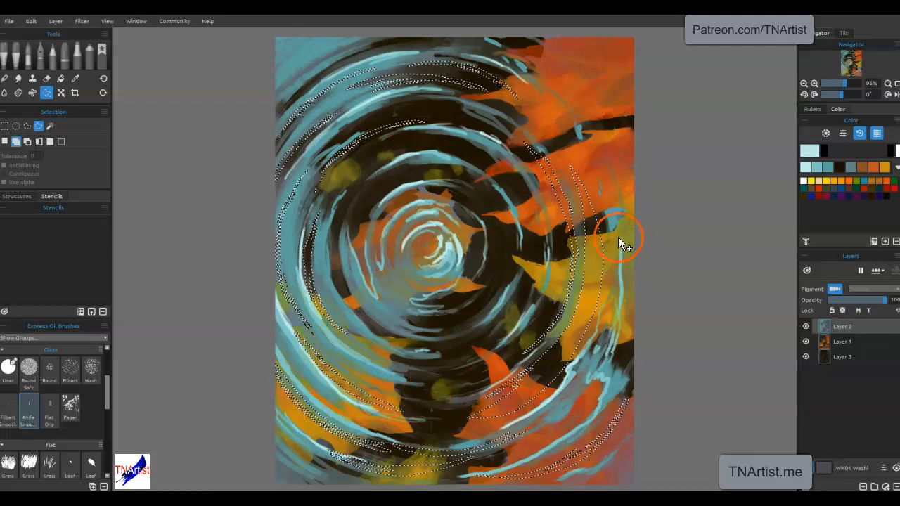
pyautogui.moveTo(542, 64); pyautogui.dragTo(573, 89)
pyautogui.moveTo(538, 56)
pyautogui.mouseDown()
pyautogui.moveTo(616, 162)
pyautogui.moveTo(547, 66)
pyautogui.mouseUp()
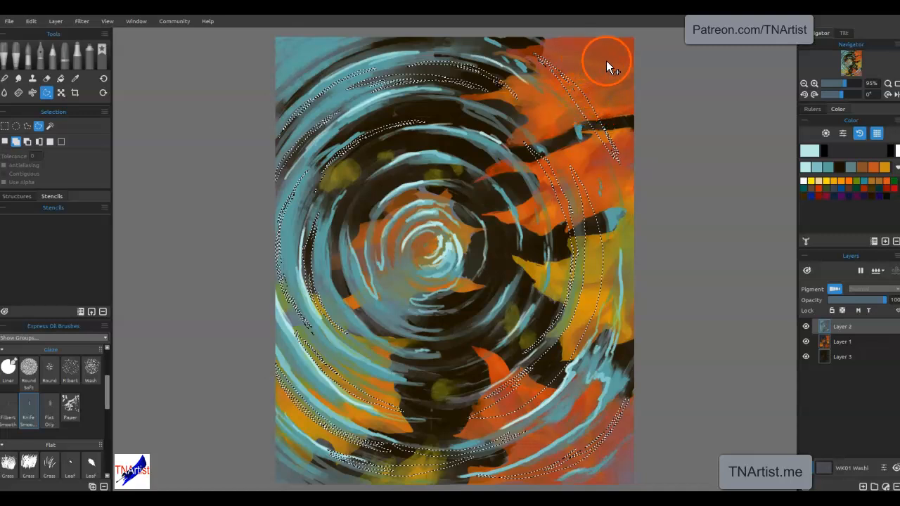
pyautogui.hotkey('ctrl', 'z')
pyautogui.hotkey('ctrl', 'z')
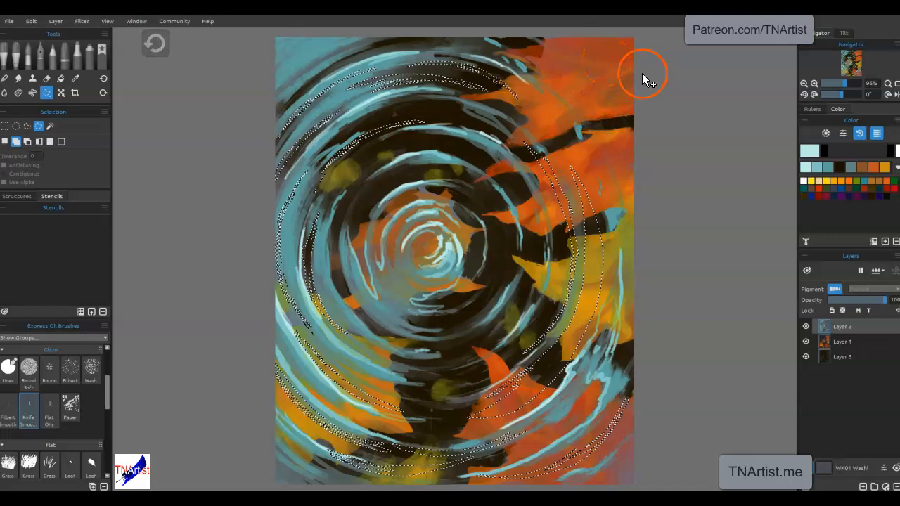
# Step: Add slivers over the upper-right leaves and around the central leaf, clear the paint inside the selection and deselect
pyautogui.moveTo(547, 73)
pyautogui.mouseDown()
pyautogui.moveTo(568, 87)
pyautogui.moveTo(611, 168)
pyautogui.moveTo(541, 57)
pyautogui.moveTo(603, 145)
pyautogui.mouseUp()
pyautogui.moveTo(536, 60); pyautogui.dragTo(538, 62)
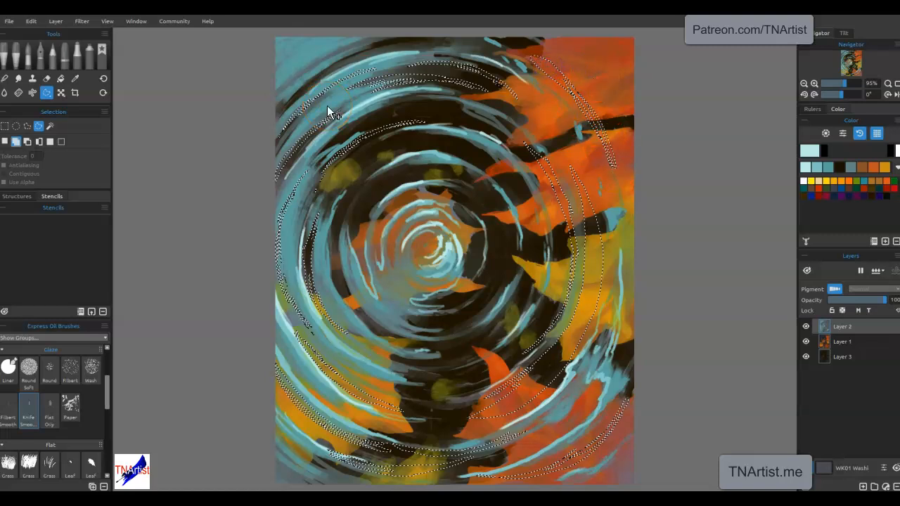
pyautogui.moveTo(378, 226)
pyautogui.mouseDown()
pyautogui.moveTo(404, 171)
pyautogui.moveTo(347, 230)
pyautogui.mouseUp()
pyautogui.moveTo(363, 185)
pyautogui.mouseDown()
pyautogui.moveTo(333, 237)
pyautogui.moveTo(347, 204)
pyautogui.moveTo(395, 156)
pyautogui.moveTo(428, 145)
pyautogui.moveTo(342, 191)
pyautogui.moveTo(368, 176)
pyautogui.moveTo(339, 237)
pyautogui.mouseUp()
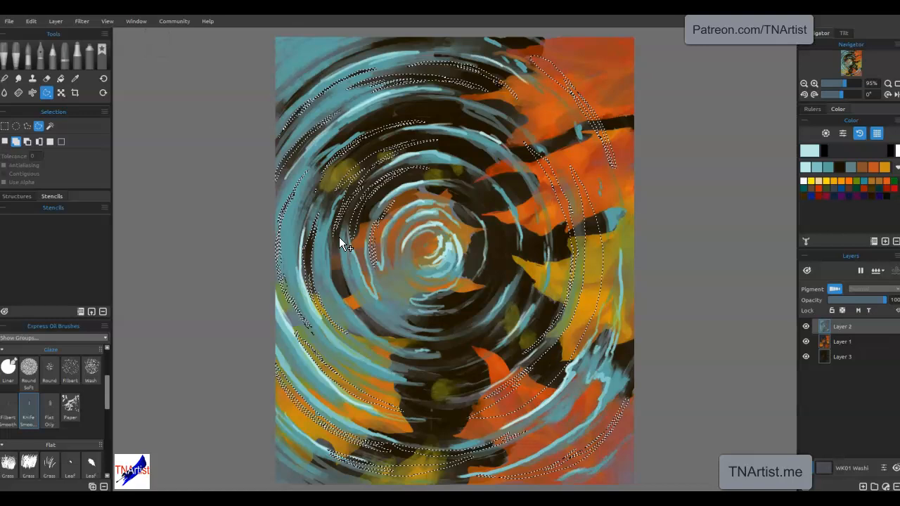
pyautogui.hotkey('ctrl', 'd')
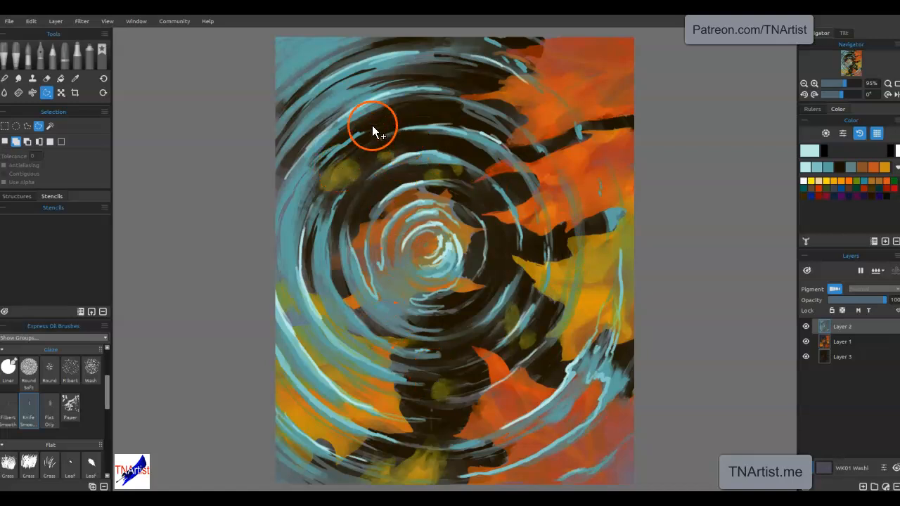
# Step: Cut thin lassoed crescents out of the teal paint on the upper-left and bottom ripples, deselecting after each
pyautogui.moveTo(296, 129); pyautogui.dragTo(325, 105)
pyautogui.moveTo(299, 136); pyautogui.dragTo(277, 161)
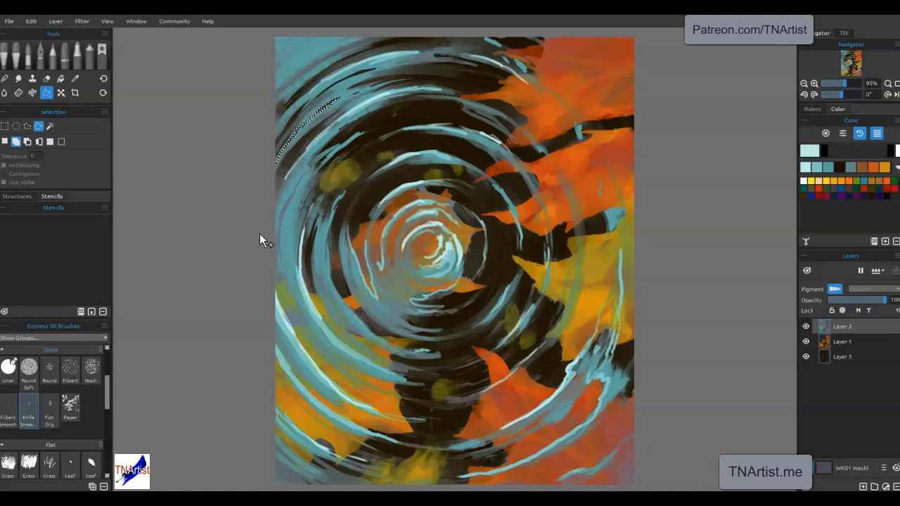
pyautogui.hotkey('ctrl', 'd')
pyautogui.moveTo(374, 460)
pyautogui.mouseDown()
pyautogui.moveTo(490, 460)
pyautogui.moveTo(400, 468)
pyautogui.moveTo(485, 467)
pyautogui.moveTo(411, 475)
pyautogui.moveTo(362, 461)
pyautogui.moveTo(416, 469)
pyautogui.mouseUp()
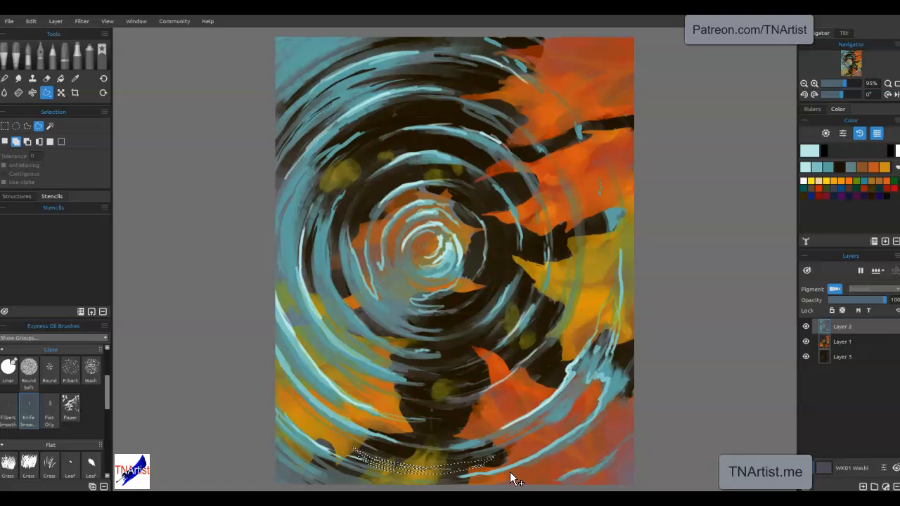
pyautogui.hotkey('ctrl', 'd')
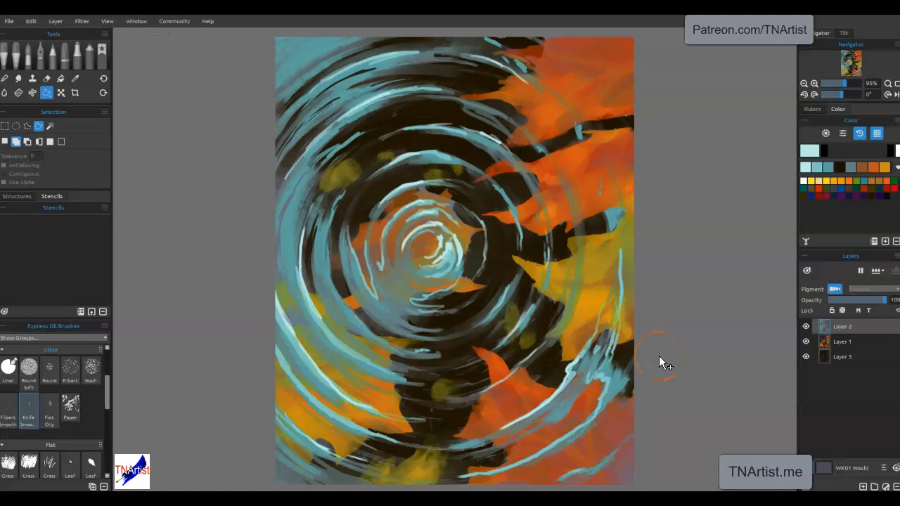
# Step: Lasso a crescent along the lower-left edge of the central leaf, delete the teal paint inside it and deselect
pyautogui.moveTo(386, 289); pyautogui.dragTo(377, 269)
pyautogui.moveTo(395, 306); pyautogui.dragTo(455, 322)
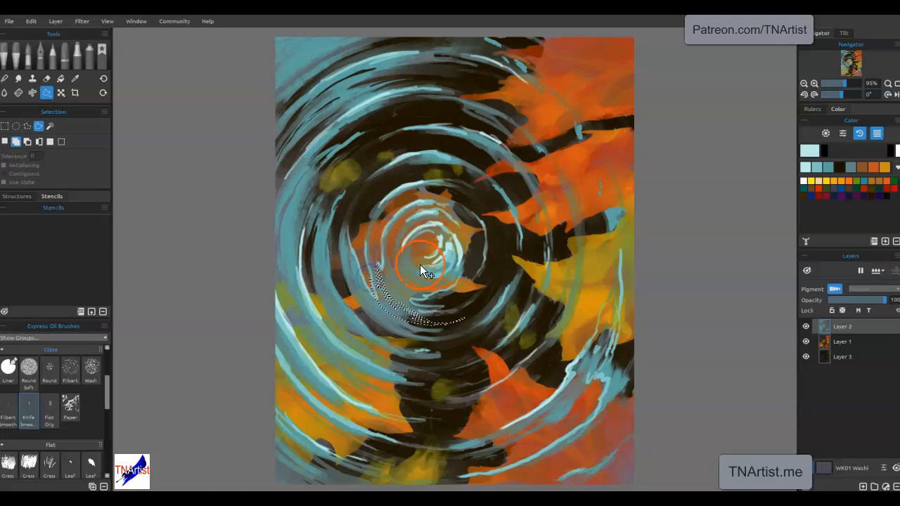
pyautogui.press('Delete')
pyautogui.hotkey('ctrl', 'd')
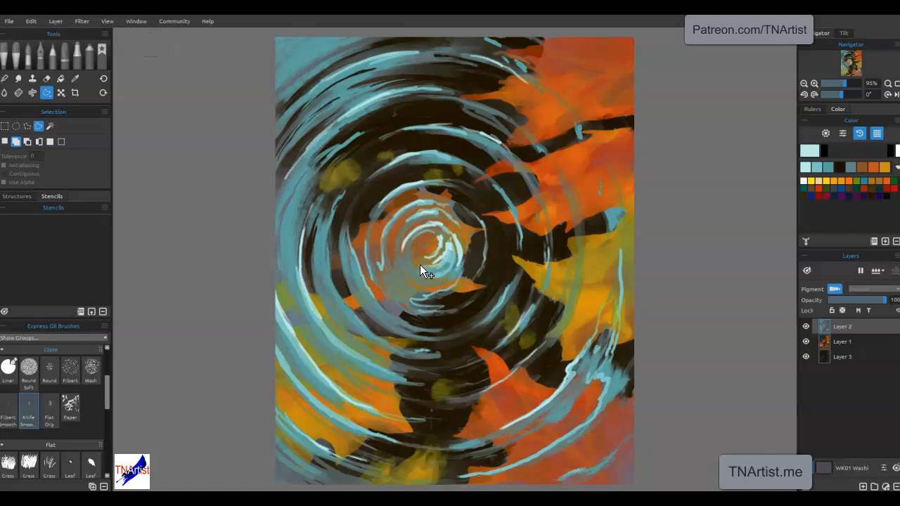
# Step: Apply a perspective transform to the ripple layer, pulling both bottom corners outward so the rings flatten towards the top of the canvas
pyautogui.hotkey('ctrl', 't')
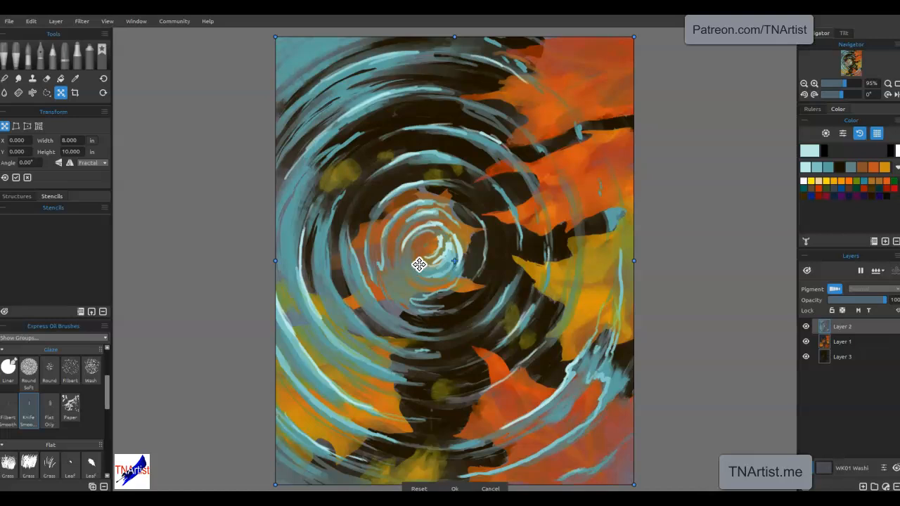
pyautogui.click(156, 235)
pyautogui.click(29, 128)
pyautogui.moveTo(633, 484); pyautogui.dragTo(831, 455)
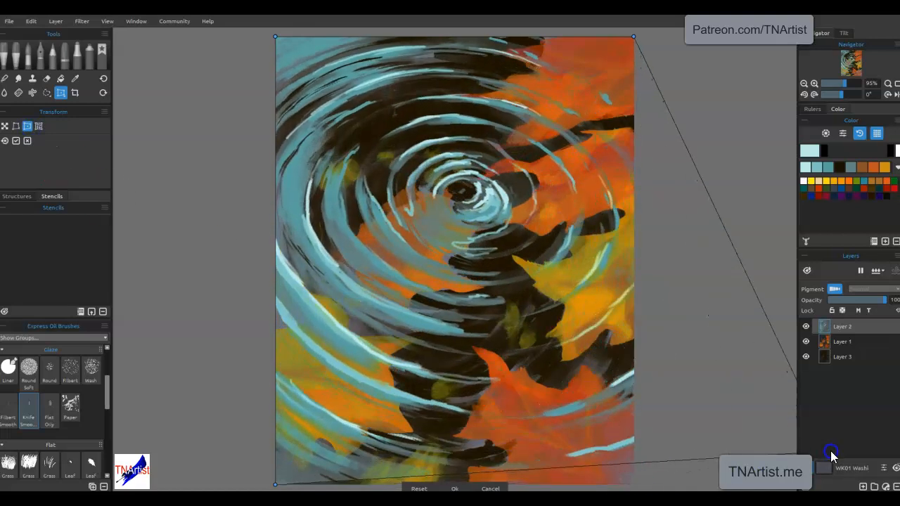
pyautogui.moveTo(275, 485); pyautogui.dragTo(180, 474)
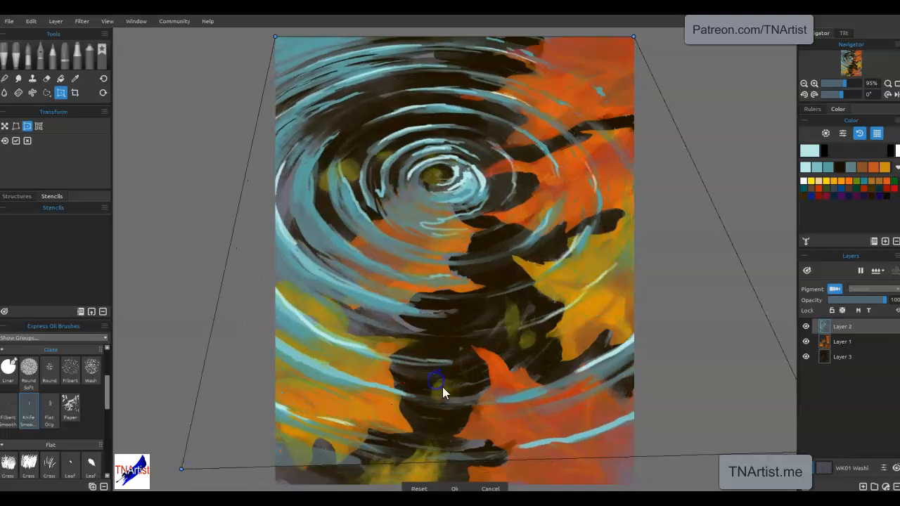
pyautogui.scroll(-3, 550, 394)
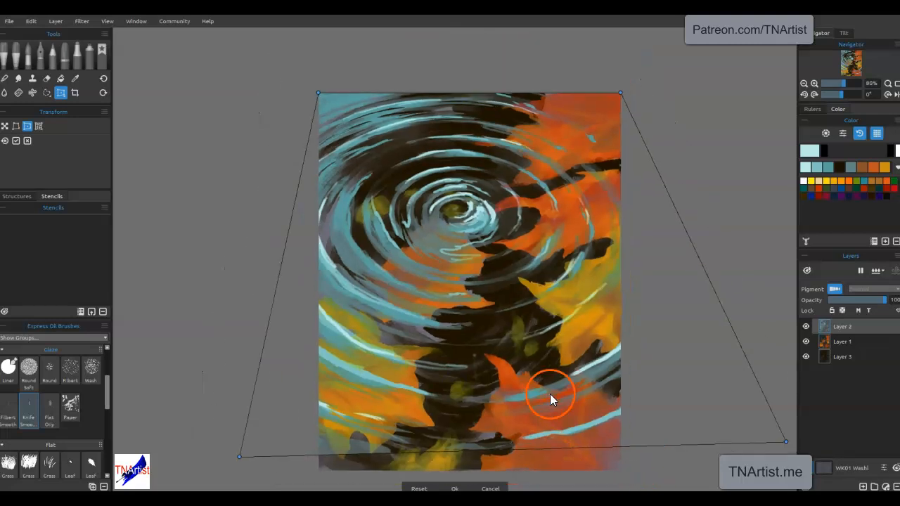
pyautogui.moveTo(755, 436); pyautogui.dragTo(785, 440)
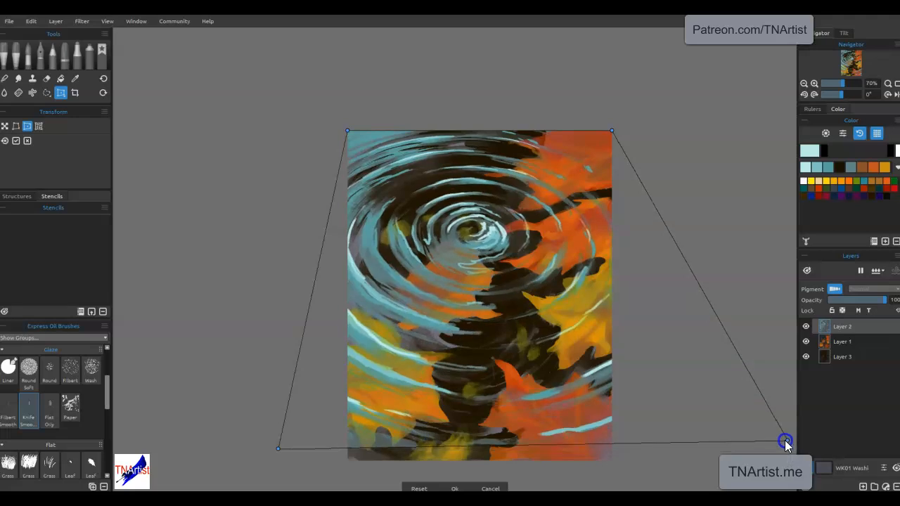
pyautogui.moveTo(280, 451); pyautogui.dragTo(233, 468)
pyautogui.moveTo(786, 439); pyautogui.dragTo(805, 459)
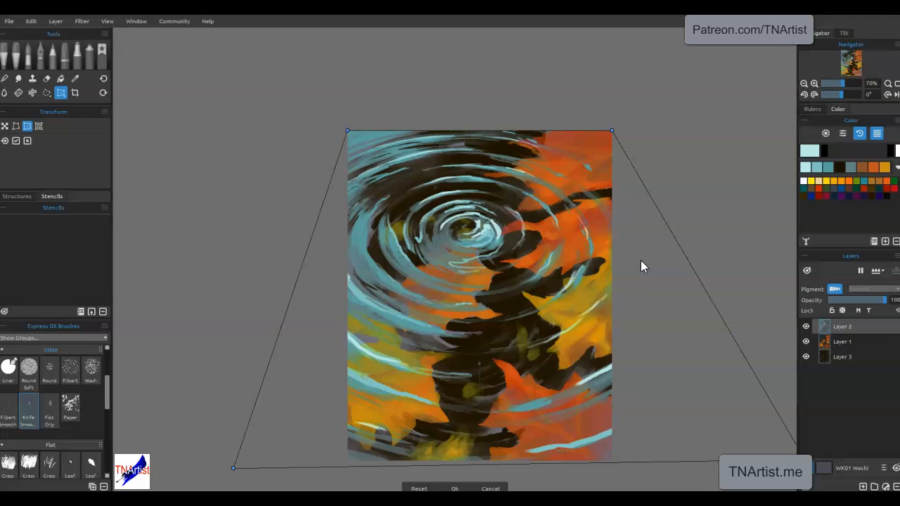
pyautogui.press('Return')
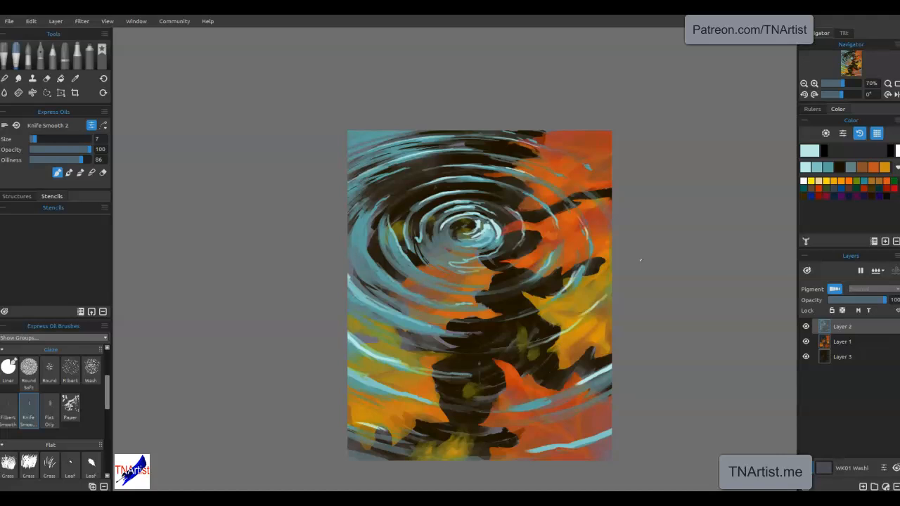
# Step: Paint a pale teal water splash at the ripple centre with a short column, a droplet above it and a jagged rim
pyautogui.hotkey('ctrl', '0')
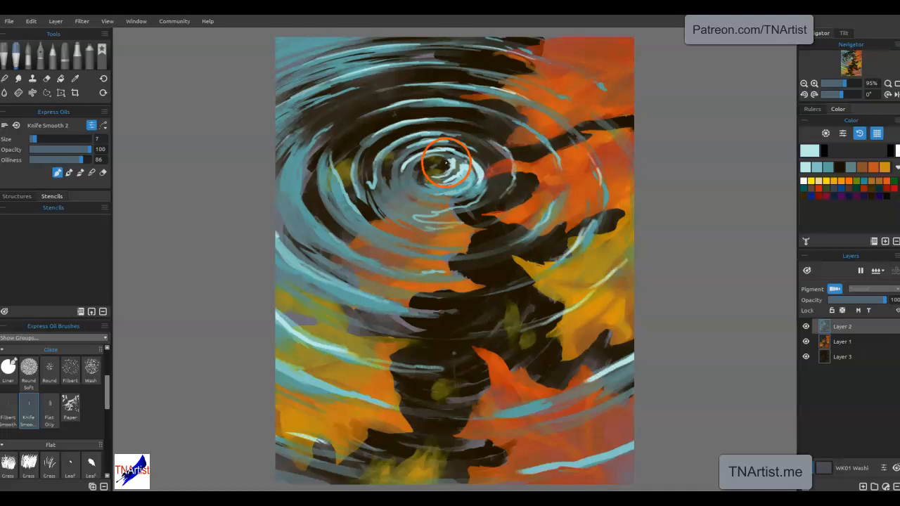
pyautogui.moveTo(444, 161)
pyautogui.mouseDown()
pyautogui.moveTo(441, 139)
pyautogui.moveTo(447, 166)
pyautogui.moveTo(440, 143)
pyautogui.moveTo(446, 166)
pyautogui.moveTo(439, 172)
pyautogui.mouseUp()
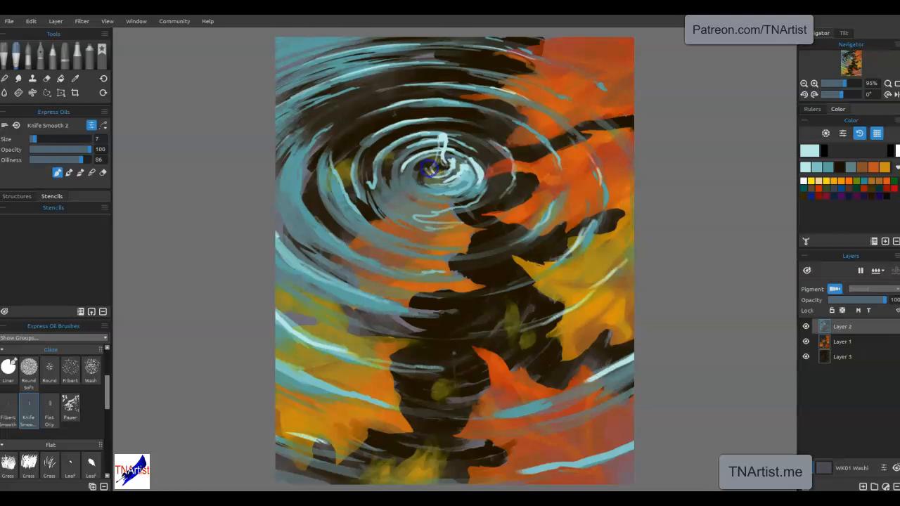
pyautogui.moveTo(442, 136); pyautogui.dragTo(443, 149)
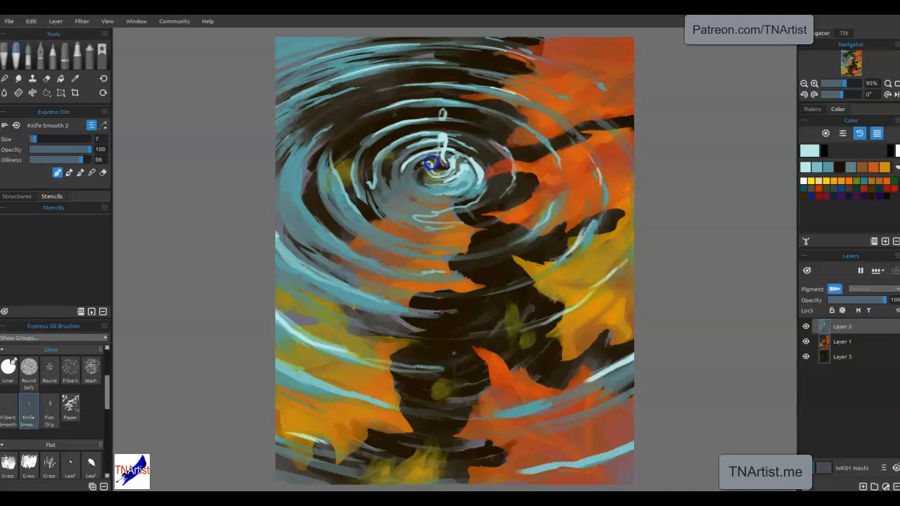
pyautogui.moveTo(435, 169); pyautogui.dragTo(455, 164)
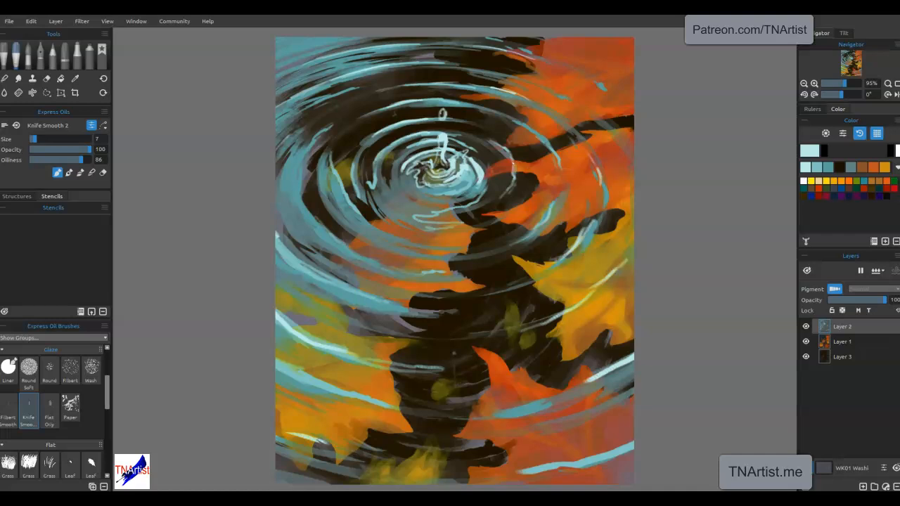
# Step: Nudge the upper edge of the lower-right red leaf on Layer 1 using Liquify Push with a small Shattered brush
pyautogui.click(846, 343)
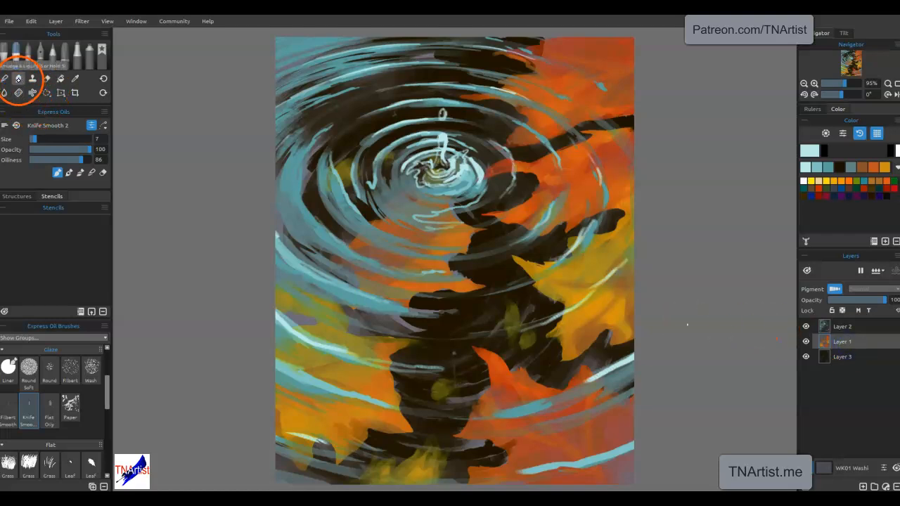
pyautogui.click(18, 78)
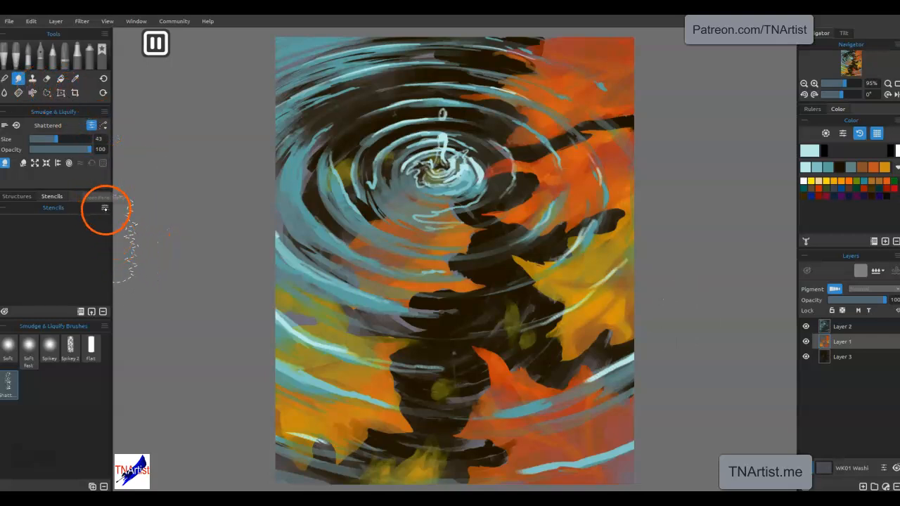
pyautogui.click(23, 162)
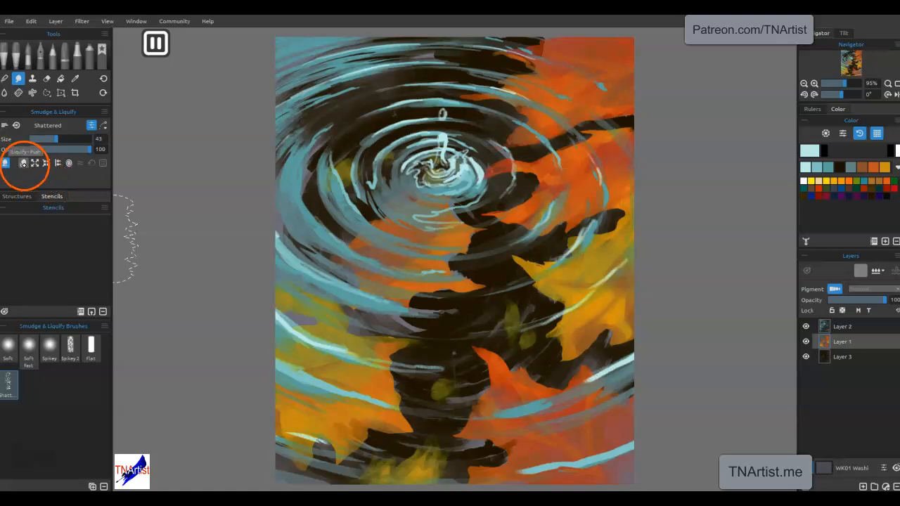
pyautogui.moveTo(492, 375)
pyautogui.mouseDown()
pyautogui.moveTo(530, 378)
pyautogui.moveTo(499, 402)
pyautogui.moveTo(453, 409)
pyautogui.moveTo(493, 400)
pyautogui.mouseUp()
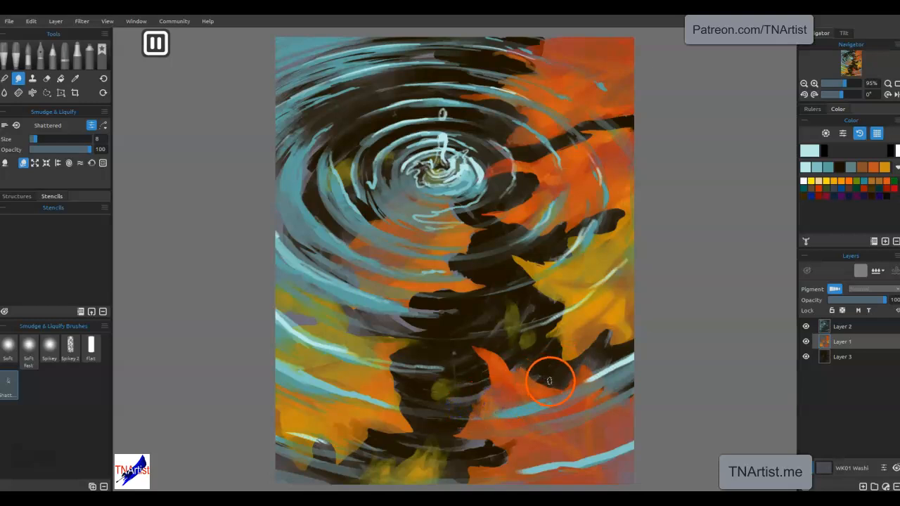
pyautogui.moveTo(522, 394); pyautogui.dragTo(546, 375)
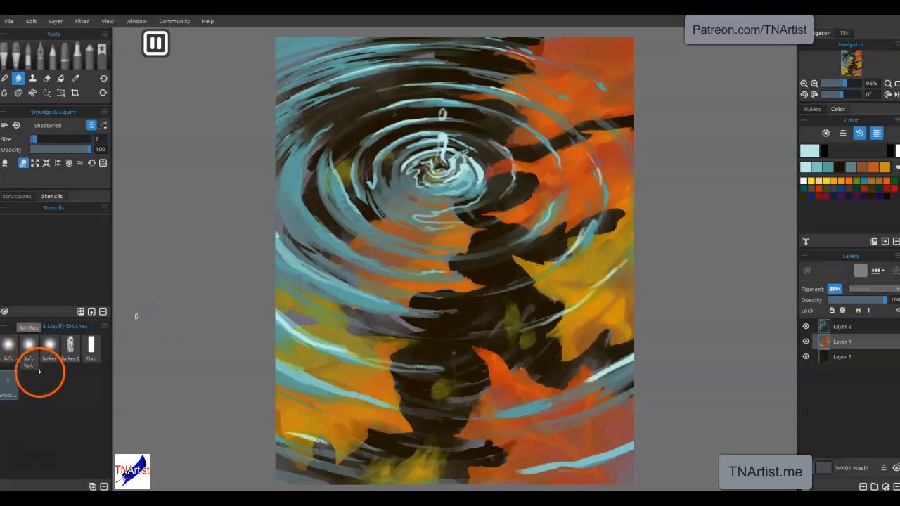
# Step: Push the red leaf's edges and the yellow leaf's lower edge and tip into jagged waves with the Flat liquify brush at size 6
pyautogui.click(90, 347)
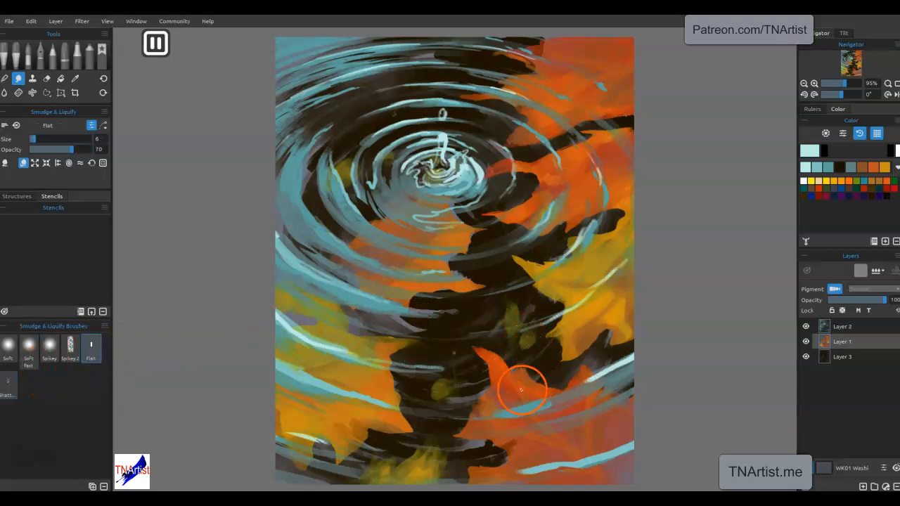
pyautogui.moveTo(535, 388)
pyautogui.mouseDown()
pyautogui.moveTo(523, 396)
pyautogui.moveTo(552, 384)
pyautogui.moveTo(526, 400)
pyautogui.moveTo(450, 413)
pyautogui.moveTo(514, 392)
pyautogui.mouseUp()
pyautogui.moveTo(489, 425)
pyautogui.mouseDown()
pyautogui.moveTo(454, 435)
pyautogui.moveTo(509, 431)
pyautogui.moveTo(498, 431)
pyautogui.mouseUp()
pyautogui.moveTo(476, 375); pyautogui.dragTo(531, 348)
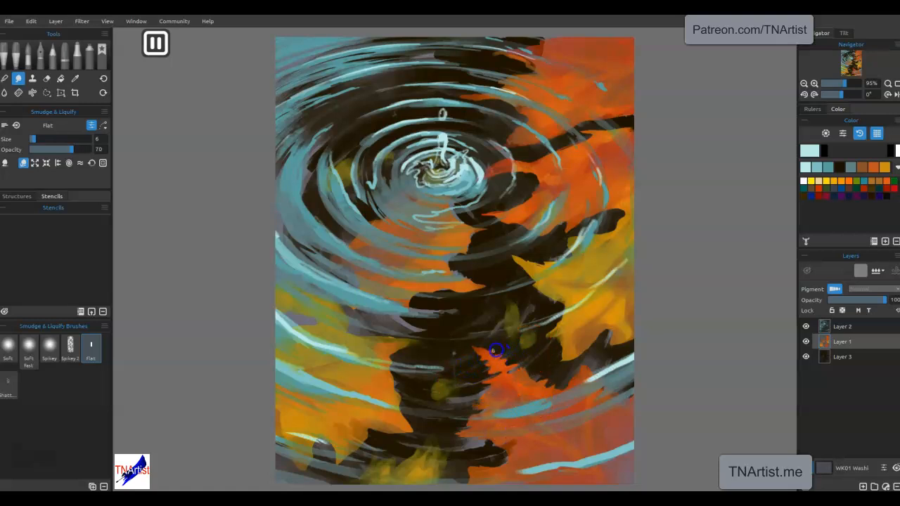
pyautogui.moveTo(453, 356); pyautogui.dragTo(511, 325)
pyautogui.moveTo(598, 347)
pyautogui.mouseDown()
pyautogui.moveTo(578, 374)
pyautogui.moveTo(553, 391)
pyautogui.moveTo(591, 367)
pyautogui.mouseUp()
pyautogui.moveTo(578, 335)
pyautogui.mouseDown()
pyautogui.moveTo(542, 365)
pyautogui.moveTo(576, 321)
pyautogui.moveTo(533, 363)
pyautogui.moveTo(565, 306)
pyautogui.moveTo(547, 338)
pyautogui.moveTo(563, 304)
pyautogui.moveTo(523, 320)
pyautogui.moveTo(572, 282)
pyautogui.moveTo(494, 313)
pyautogui.moveTo(578, 278)
pyautogui.moveTo(505, 298)
pyautogui.moveTo(569, 270)
pyautogui.moveTo(528, 287)
pyautogui.moveTo(571, 252)
pyautogui.moveTo(505, 276)
pyautogui.moveTo(555, 247)
pyautogui.moveTo(504, 268)
pyautogui.moveTo(536, 251)
pyautogui.moveTo(475, 258)
pyautogui.mouseUp()
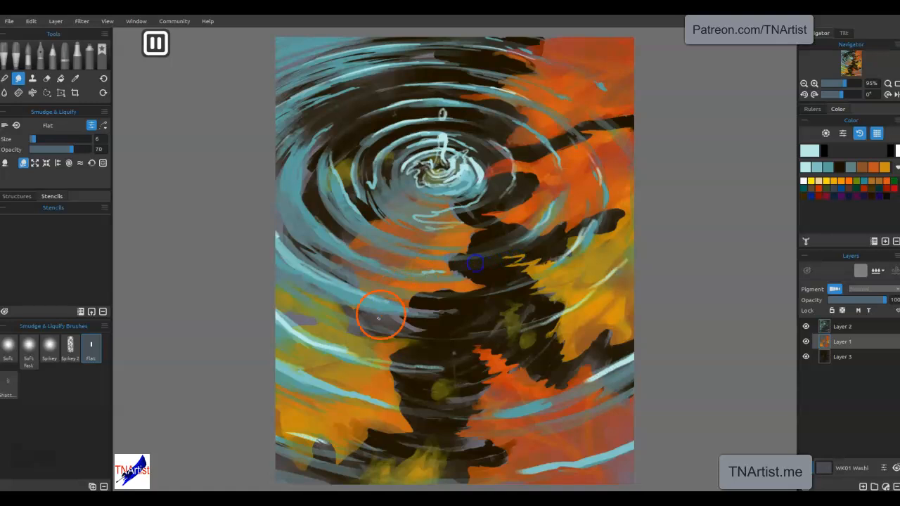
# Step: Liquify zigzag distortions along the central leaf's right edge and the lower edge of the orange leaf at the canvas's right side
pyautogui.moveTo(443, 286)
pyautogui.mouseDown()
pyautogui.moveTo(499, 279)
pyautogui.moveTo(429, 290)
pyautogui.moveTo(440, 278)
pyautogui.moveTo(495, 276)
pyautogui.moveTo(433, 274)
pyautogui.moveTo(466, 266)
pyautogui.moveTo(434, 261)
pyautogui.moveTo(493, 252)
pyautogui.moveTo(432, 250)
pyautogui.moveTo(487, 244)
pyautogui.moveTo(477, 242)
pyautogui.moveTo(497, 228)
pyautogui.moveTo(473, 232)
pyautogui.moveTo(502, 215)
pyautogui.moveTo(511, 168)
pyautogui.moveTo(476, 222)
pyautogui.mouseUp()
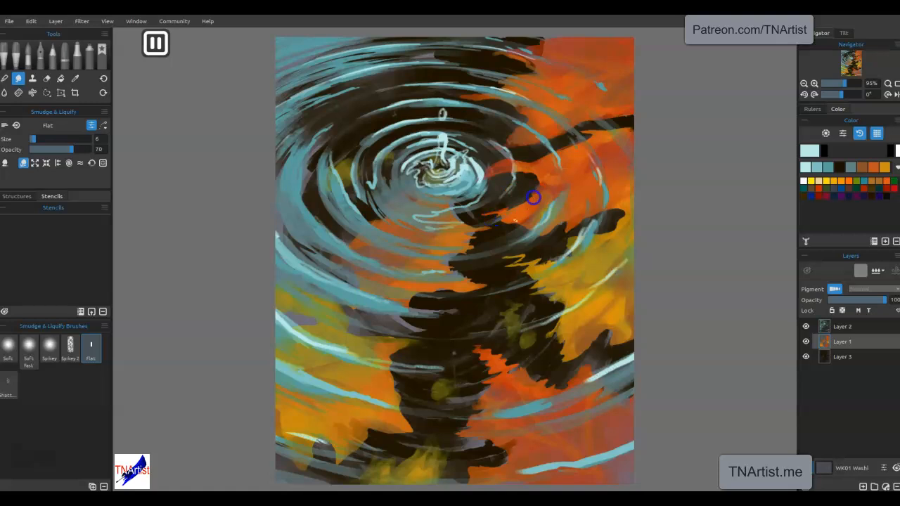
pyautogui.moveTo(535, 218); pyautogui.dragTo(530, 235)
pyautogui.moveTo(583, 211); pyautogui.dragTo(579, 237)
pyautogui.moveTo(590, 185)
pyautogui.mouseDown()
pyautogui.moveTo(588, 233)
pyautogui.moveTo(602, 188)
pyautogui.moveTo(596, 241)
pyautogui.moveTo(609, 191)
pyautogui.moveTo(605, 240)
pyautogui.moveTo(628, 209)
pyautogui.mouseUp()
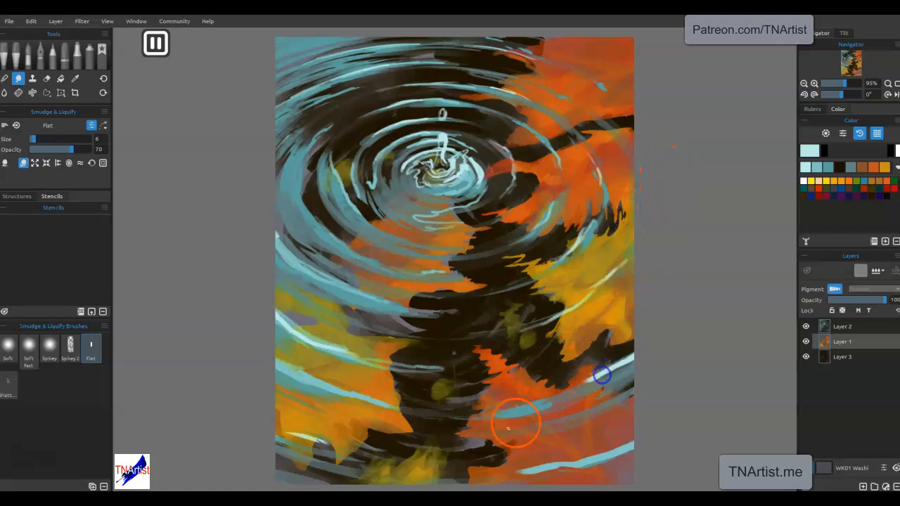
# Step: Push wavy edges into the leaves along the bottom and up the right edge of the lower-left orange leaf
pyautogui.moveTo(485, 441); pyautogui.dragTo(538, 435)
pyautogui.moveTo(385, 458)
pyautogui.mouseDown()
pyautogui.moveTo(467, 447)
pyautogui.moveTo(415, 481)
pyautogui.mouseUp()
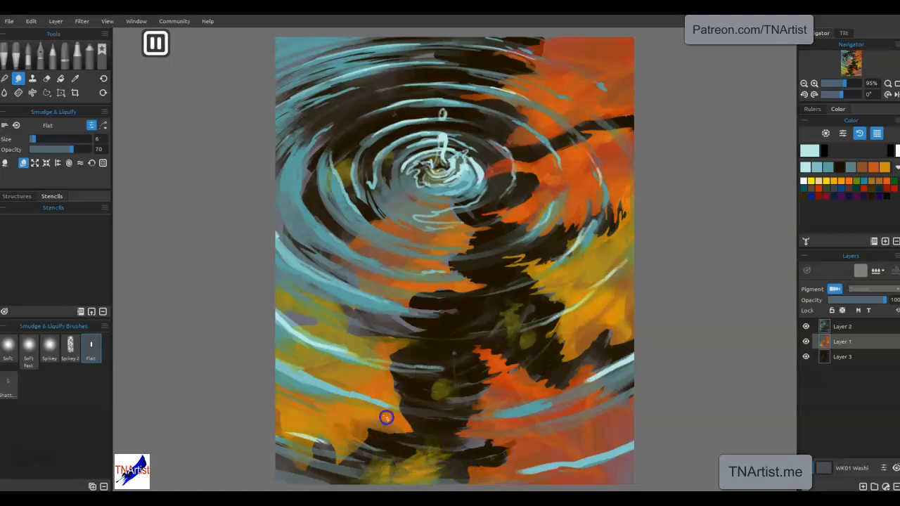
pyautogui.moveTo(363, 392); pyautogui.dragTo(412, 398)
pyautogui.moveTo(366, 381)
pyautogui.mouseDown()
pyautogui.moveTo(420, 382)
pyautogui.moveTo(404, 377)
pyautogui.moveTo(431, 371)
pyautogui.mouseUp()
pyautogui.moveTo(354, 350); pyautogui.dragTo(412, 352)
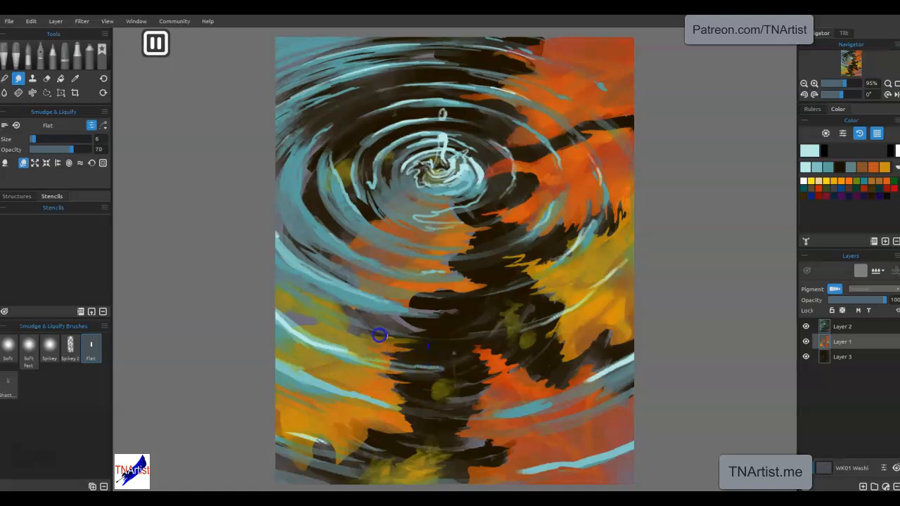
pyautogui.moveTo(346, 321)
pyautogui.mouseDown()
pyautogui.moveTo(381, 323)
pyautogui.moveTo(308, 295)
pyautogui.mouseUp()
# Step: Stretch the underside and pointed tip of the lower-left orange leaf into horizontal jagged streaks with liquify strokes
pyautogui.moveTo(306, 436); pyautogui.dragTo(377, 454)
pyautogui.moveTo(302, 436)
pyautogui.mouseDown()
pyautogui.moveTo(296, 446)
pyautogui.moveTo(365, 459)
pyautogui.mouseUp()
pyautogui.moveTo(297, 418)
pyautogui.mouseDown()
pyautogui.moveTo(370, 441)
pyautogui.moveTo(421, 434)
pyautogui.mouseUp()
pyautogui.moveTo(370, 420); pyautogui.dragTo(441, 428)
pyautogui.moveTo(324, 390); pyautogui.dragTo(438, 427)
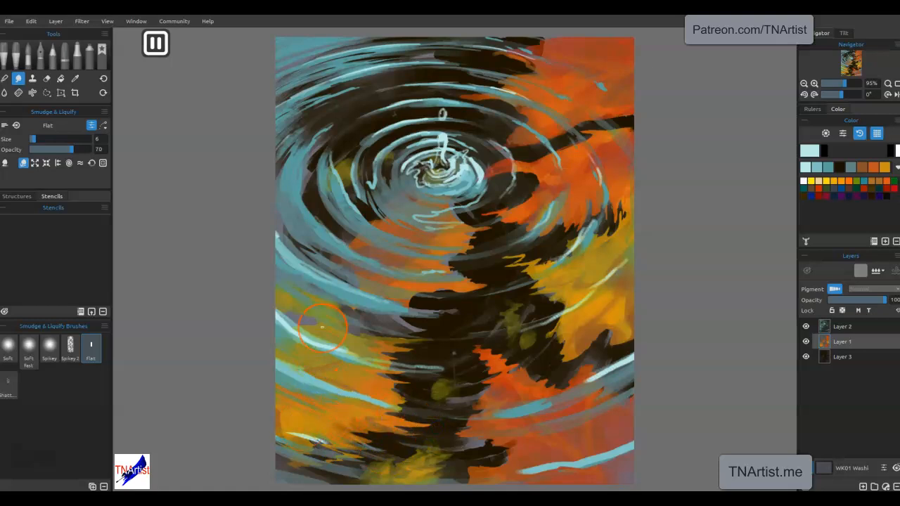
# Step: Liquify the central leaf's outline and the edges of the upper-right orange leaves into rippled, ragged shapes
pyautogui.moveTo(540, 254)
pyautogui.mouseDown()
pyautogui.moveTo(532, 266)
pyautogui.moveTo(546, 255)
pyautogui.mouseUp()
pyautogui.moveTo(474, 287)
pyautogui.mouseDown()
pyautogui.moveTo(430, 286)
pyautogui.moveTo(509, 278)
pyautogui.moveTo(429, 280)
pyautogui.moveTo(514, 268)
pyautogui.moveTo(445, 282)
pyautogui.moveTo(487, 268)
pyautogui.mouseUp()
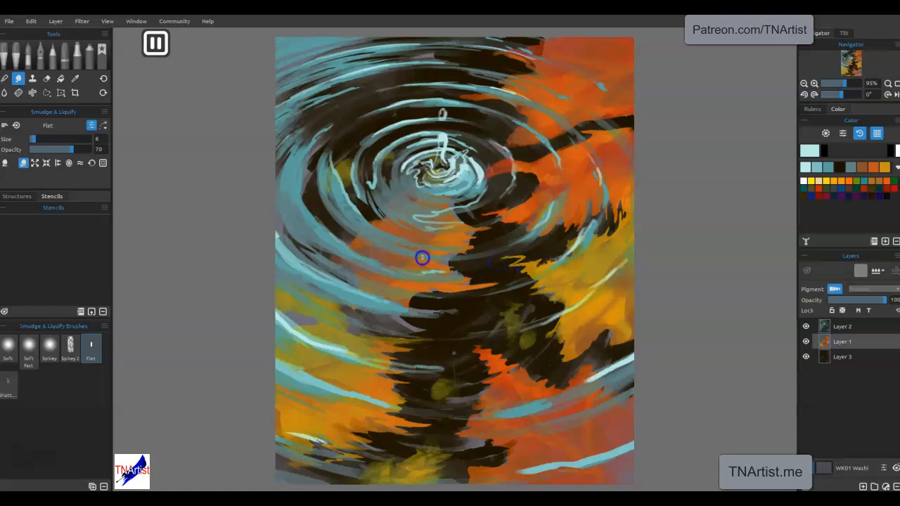
pyautogui.moveTo(325, 229)
pyautogui.mouseDown()
pyautogui.moveTo(394, 255)
pyautogui.moveTo(365, 219)
pyautogui.moveTo(389, 223)
pyautogui.mouseUp()
pyautogui.moveTo(475, 156)
pyautogui.mouseDown()
pyautogui.moveTo(529, 165)
pyautogui.moveTo(530, 181)
pyautogui.moveTo(538, 169)
pyautogui.moveTo(518, 130)
pyautogui.moveTo(536, 154)
pyautogui.moveTo(519, 140)
pyautogui.moveTo(537, 151)
pyautogui.moveTo(539, 134)
pyautogui.moveTo(570, 137)
pyautogui.moveTo(591, 189)
pyautogui.moveTo(577, 125)
pyautogui.moveTo(627, 145)
pyautogui.moveTo(605, 107)
pyautogui.moveTo(581, 99)
pyautogui.moveTo(446, 94)
pyautogui.mouseUp()
pyautogui.moveTo(543, 53)
pyautogui.mouseDown()
pyautogui.moveTo(578, 78)
pyautogui.moveTo(516, 36)
pyautogui.mouseUp()
pyautogui.moveTo(594, 86)
pyautogui.mouseDown()
pyautogui.moveTo(515, 37)
pyautogui.moveTo(625, 103)
pyautogui.moveTo(630, 117)
pyautogui.moveTo(577, 77)
pyautogui.mouseUp()
pyautogui.moveTo(514, 122); pyautogui.dragTo(506, 131)
pyautogui.moveTo(382, 202)
pyautogui.mouseDown()
pyautogui.moveTo(353, 201)
pyautogui.moveTo(421, 228)
pyautogui.mouseUp()
pyautogui.moveTo(366, 205)
pyautogui.mouseDown()
pyautogui.moveTo(357, 139)
pyautogui.moveTo(345, 161)
pyautogui.moveTo(362, 147)
pyautogui.mouseUp()
pyautogui.click(435, 73)
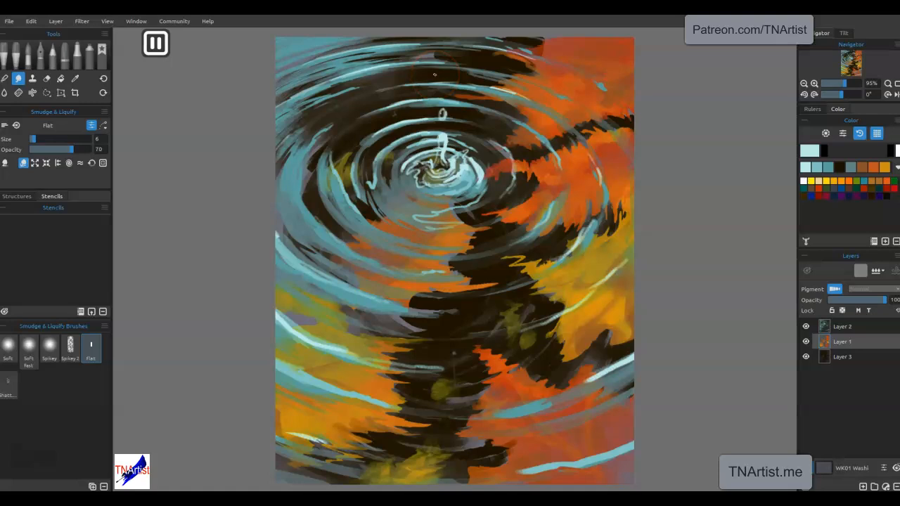
# Step: Blend the yellow leaf's left tip and edge into the dark water with the Knife Smooth 2 oil brush
pyautogui.click(29, 56)
pyautogui.moveTo(527, 269)
pyautogui.mouseDown()
pyautogui.moveTo(518, 275)
pyautogui.moveTo(538, 282)
pyautogui.moveTo(516, 270)
pyautogui.moveTo(530, 257)
pyautogui.moveTo(546, 265)
pyautogui.moveTo(514, 282)
pyautogui.moveTo(488, 278)
pyautogui.mouseUp()
pyautogui.press('n')
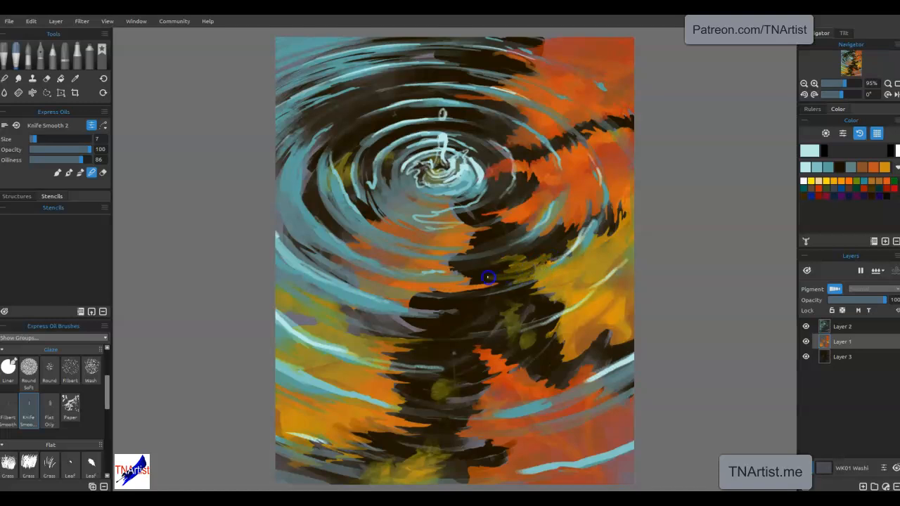
pyautogui.moveTo(553, 277); pyautogui.dragTo(562, 285)
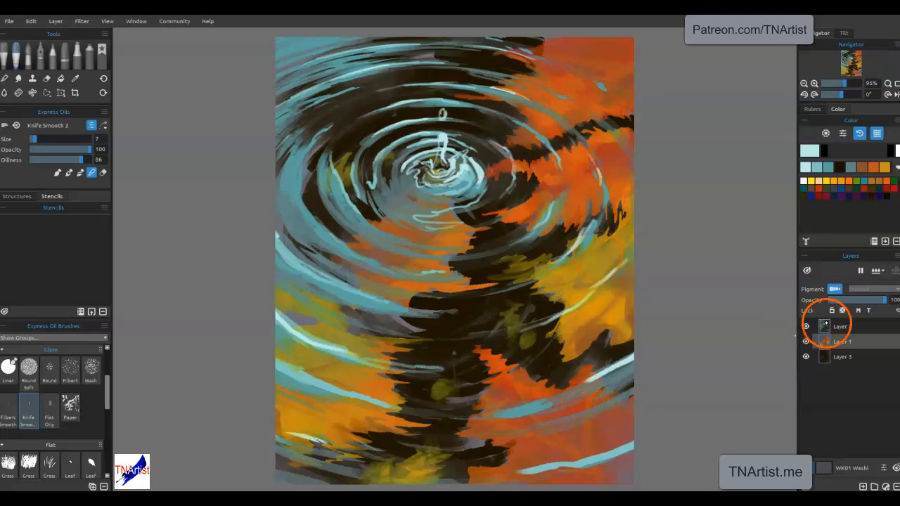
# Step: Push the bottom and lower-left teal ripples on Layer 2 into uneven, wavy bands with the Flat liquify brush
pyautogui.click(836, 325)
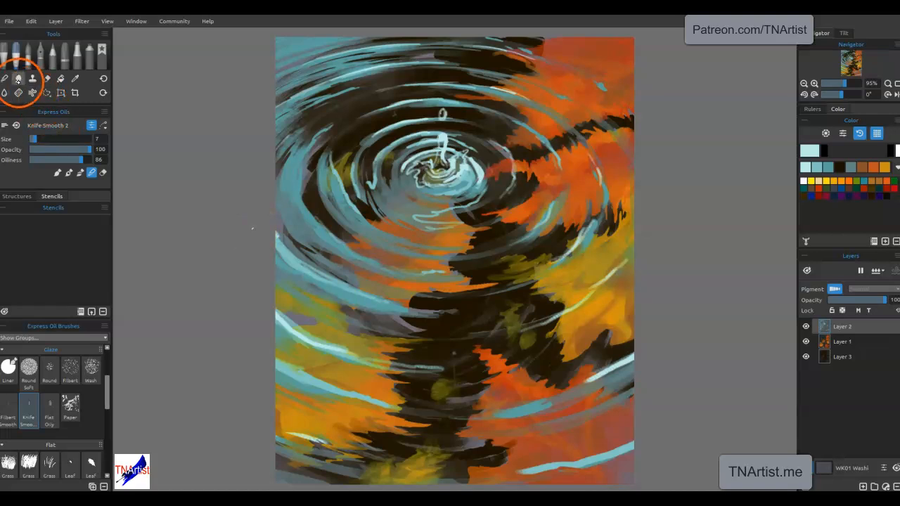
pyautogui.click(19, 78)
pyautogui.moveTo(527, 413)
pyautogui.mouseDown()
pyautogui.moveTo(535, 411)
pyautogui.moveTo(497, 416)
pyautogui.moveTo(586, 392)
pyautogui.moveTo(555, 403)
pyautogui.moveTo(598, 378)
pyautogui.moveTo(529, 406)
pyautogui.moveTo(623, 372)
pyautogui.moveTo(626, 360)
pyautogui.moveTo(521, 413)
pyautogui.mouseUp()
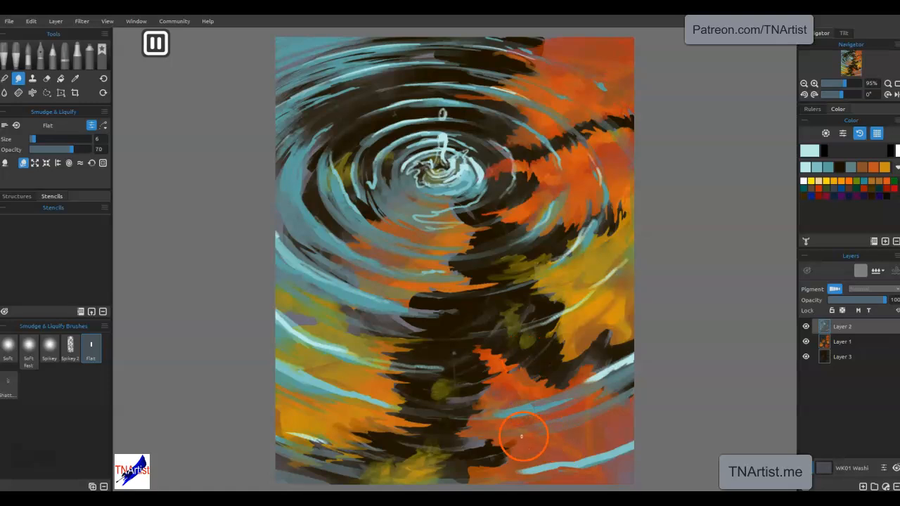
pyautogui.moveTo(476, 469)
pyautogui.mouseDown()
pyautogui.moveTo(538, 471)
pyautogui.moveTo(610, 459)
pyautogui.mouseUp()
pyautogui.moveTo(530, 468)
pyautogui.mouseDown()
pyautogui.moveTo(654, 440)
pyautogui.moveTo(645, 432)
pyautogui.mouseUp()
pyautogui.moveTo(278, 356)
pyautogui.mouseDown()
pyautogui.moveTo(326, 388)
pyautogui.moveTo(415, 406)
pyautogui.mouseUp()
pyautogui.moveTo(294, 368); pyautogui.dragTo(436, 399)
pyautogui.moveTo(280, 318)
pyautogui.mouseDown()
pyautogui.moveTo(366, 359)
pyautogui.moveTo(315, 344)
pyautogui.moveTo(379, 365)
pyautogui.mouseUp()
pyautogui.moveTo(280, 324); pyautogui.dragTo(382, 363)
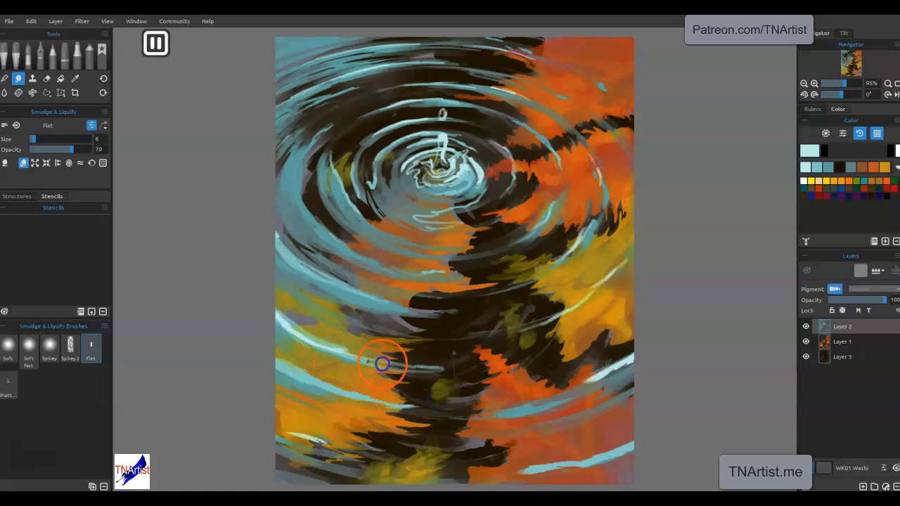
# Step: Distort the teal ripples beneath the central leaf and the rings around the splash with liquify strokes
pyautogui.moveTo(288, 252); pyautogui.dragTo(488, 313)
pyautogui.moveTo(420, 311); pyautogui.dragTo(519, 310)
pyautogui.moveTo(470, 202)
pyautogui.mouseDown()
pyautogui.moveTo(422, 208)
pyautogui.moveTo(467, 209)
pyautogui.moveTo(480, 198)
pyautogui.moveTo(415, 216)
pyautogui.moveTo(443, 227)
pyautogui.moveTo(460, 223)
pyautogui.moveTo(416, 219)
pyautogui.moveTo(467, 225)
pyautogui.moveTo(402, 214)
pyautogui.moveTo(461, 216)
pyautogui.moveTo(398, 201)
pyautogui.moveTo(471, 207)
pyautogui.moveTo(444, 208)
pyautogui.moveTo(485, 187)
pyautogui.mouseUp()
pyautogui.moveTo(382, 201)
pyautogui.mouseDown()
pyautogui.moveTo(364, 181)
pyautogui.moveTo(391, 197)
pyautogui.mouseUp()
pyautogui.moveTo(513, 180); pyautogui.dragTo(500, 198)
pyautogui.moveTo(549, 152)
pyautogui.mouseDown()
pyautogui.moveTo(554, 197)
pyautogui.moveTo(533, 134)
pyautogui.moveTo(564, 196)
pyautogui.moveTo(564, 176)
pyautogui.moveTo(561, 198)
pyautogui.moveTo(593, 146)
pyautogui.moveTo(605, 217)
pyautogui.moveTo(571, 137)
pyautogui.moveTo(593, 167)
pyautogui.moveTo(489, 92)
pyautogui.moveTo(535, 109)
pyautogui.moveTo(508, 92)
pyautogui.mouseUp()
pyautogui.moveTo(384, 82)
pyautogui.mouseDown()
pyautogui.moveTo(313, 101)
pyautogui.moveTo(402, 68)
pyautogui.mouseUp()
# Step: Liquify the upper teal ripples into streaky waves and stretch the small teal fleck over the upper-right leaf
pyautogui.moveTo(293, 107); pyautogui.dragTo(460, 70)
pyautogui.moveTo(347, 75); pyautogui.dragTo(457, 67)
pyautogui.moveTo(317, 76); pyautogui.dragTo(461, 61)
pyautogui.moveTo(380, 56); pyautogui.dragTo(422, 55)
pyautogui.moveTo(311, 68)
pyautogui.mouseDown()
pyautogui.moveTo(474, 50)
pyautogui.moveTo(400, 52)
pyautogui.moveTo(466, 46)
pyautogui.mouseUp()
pyautogui.moveTo(598, 84); pyautogui.dragTo(624, 109)
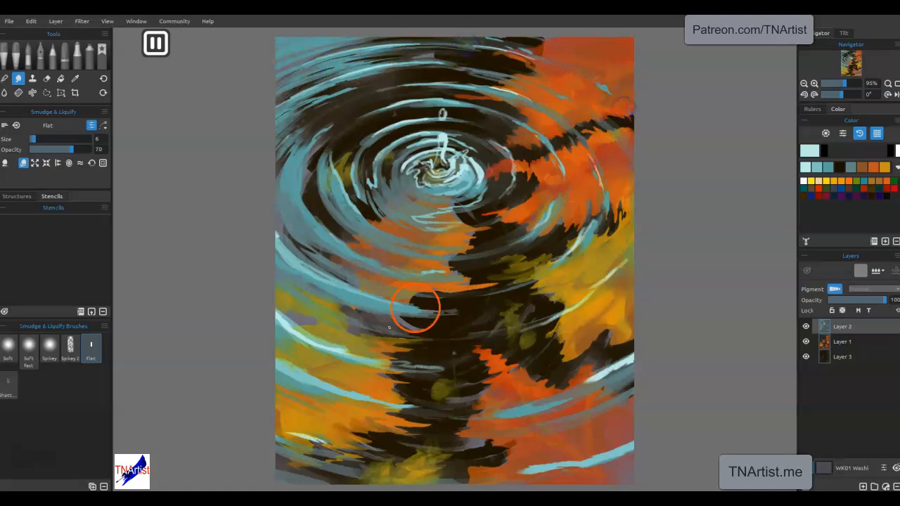
# Step: Refine the lower-left ripple highlights and the bottom ripples with further liquify strokes along their curves
pyautogui.moveTo(261, 312); pyautogui.dragTo(351, 348)
pyautogui.moveTo(284, 322); pyautogui.dragTo(389, 353)
pyautogui.moveTo(316, 334); pyautogui.dragTo(424, 371)
pyautogui.moveTo(275, 357); pyautogui.dragTo(383, 399)
pyautogui.moveTo(275, 355); pyautogui.dragTo(383, 399)
pyautogui.click(271, 355)
pyautogui.moveTo(294, 423); pyautogui.dragTo(313, 438)
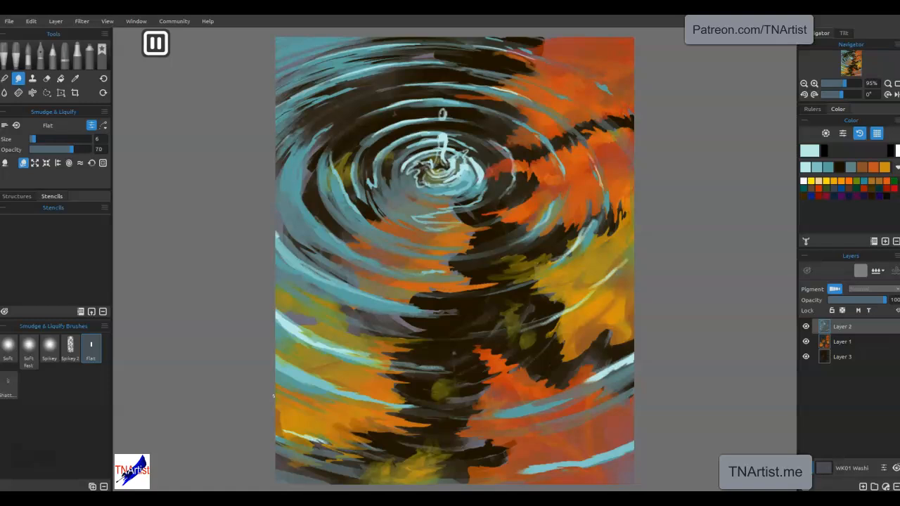
pyautogui.click(483, 466)
pyautogui.moveTo(454, 472)
pyautogui.mouseDown()
pyautogui.moveTo(500, 469)
pyautogui.moveTo(453, 480)
pyautogui.moveTo(485, 472)
pyautogui.moveTo(441, 470)
pyautogui.moveTo(507, 467)
pyautogui.moveTo(519, 429)
pyautogui.mouseUp()
# Step: Soften the olive spots on Layer 1 with the oil knife and liquify the lower red leaf's tip into broken horizontal streaks
pyautogui.click(841, 345)
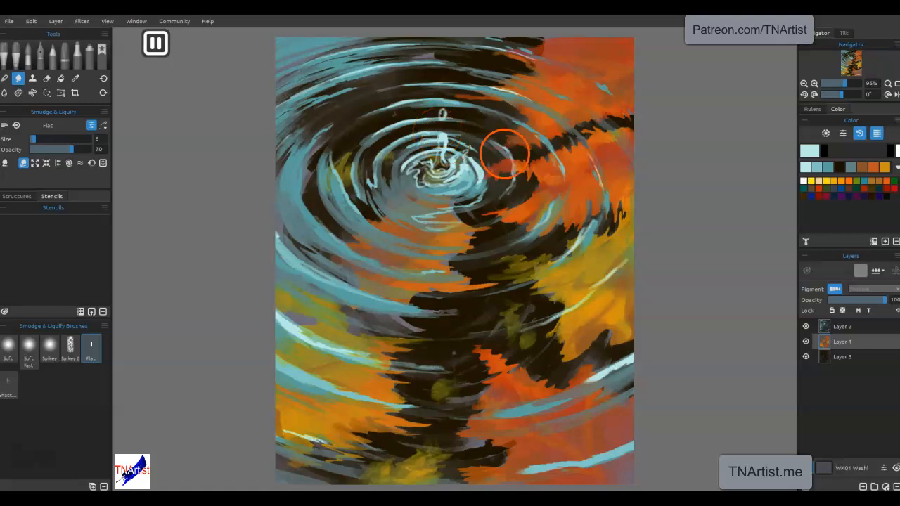
pyautogui.click(17, 60)
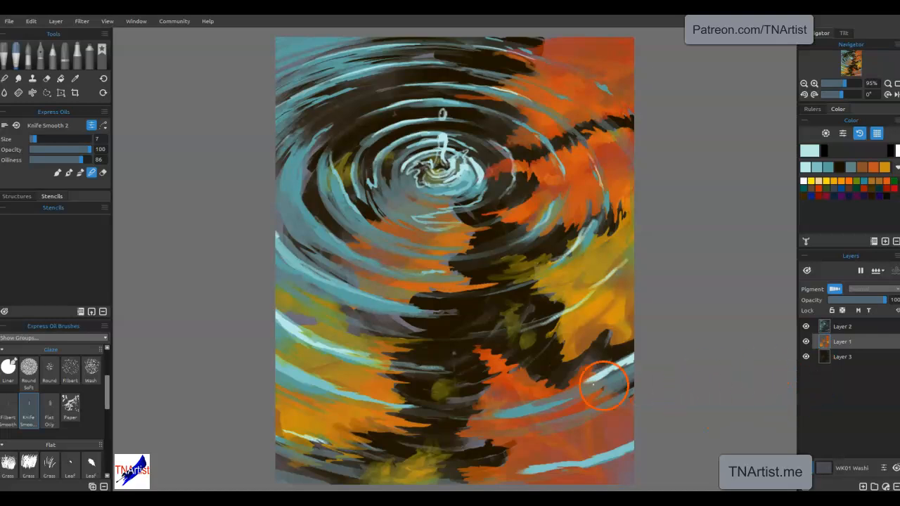
pyautogui.click(19, 78)
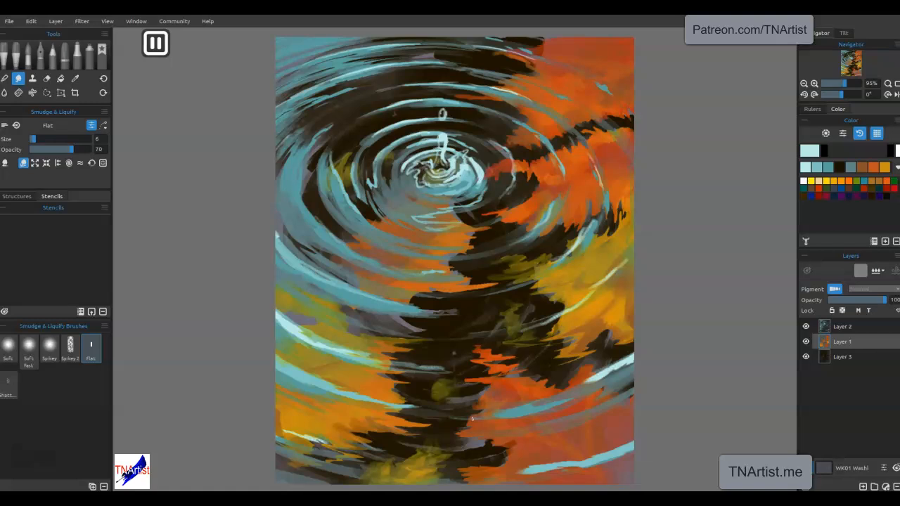
# Step: Blend the splash's central column and base on Layer 2 with the Knife Smooth 2 oil brush
pyautogui.click(18, 54)
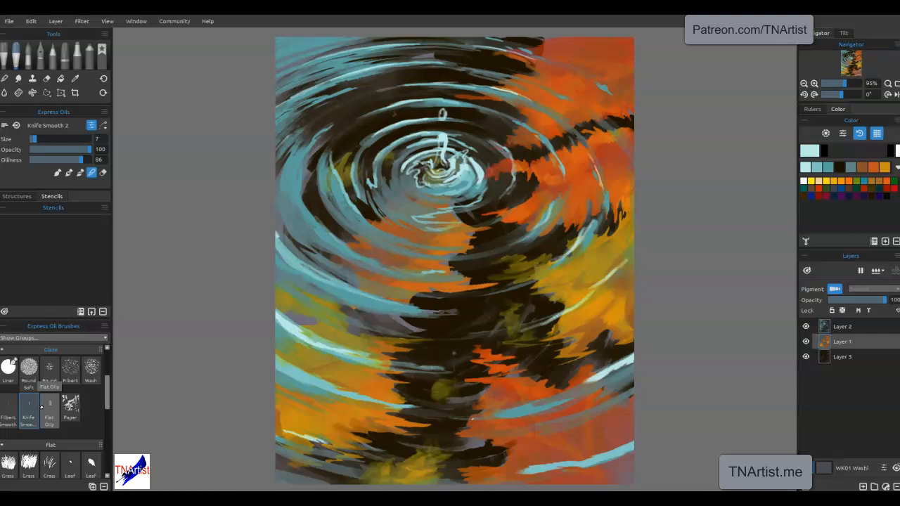
pyautogui.click(843, 326)
pyautogui.moveTo(439, 161); pyautogui.dragTo(442, 138)
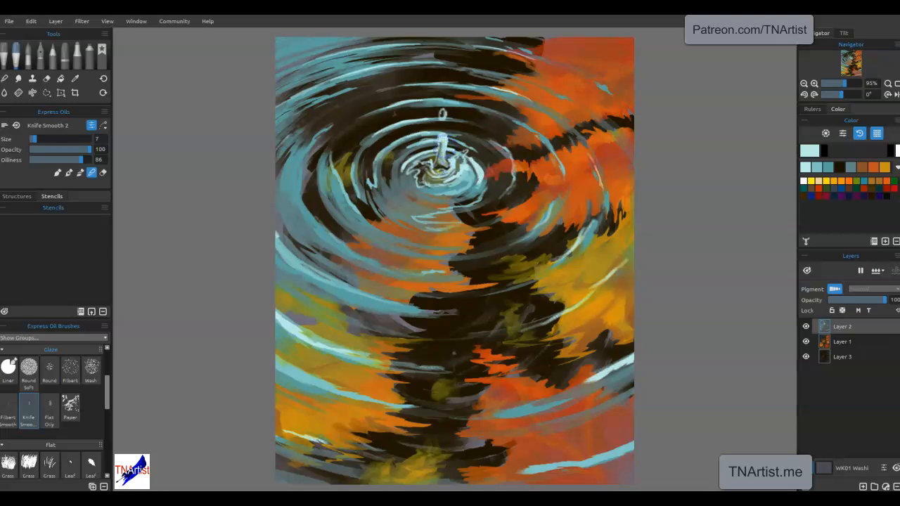
pyautogui.moveTo(435, 168); pyautogui.dragTo(447, 170)
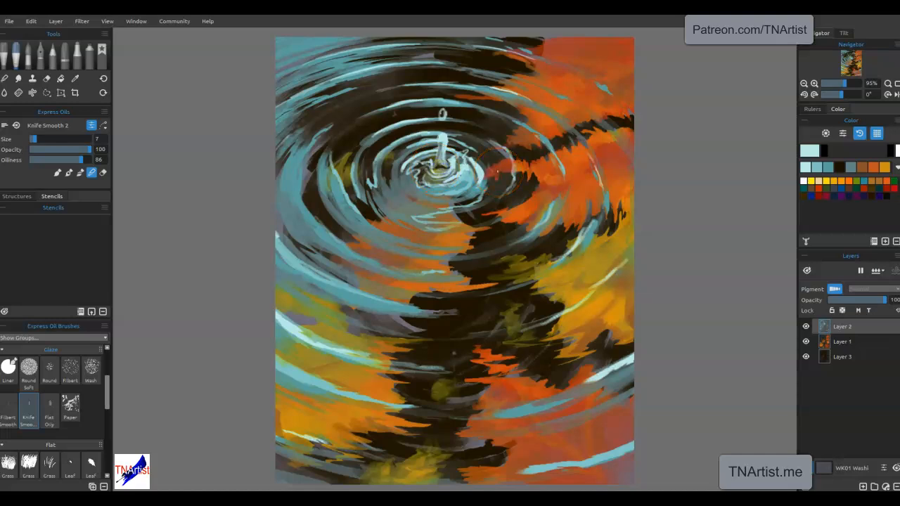